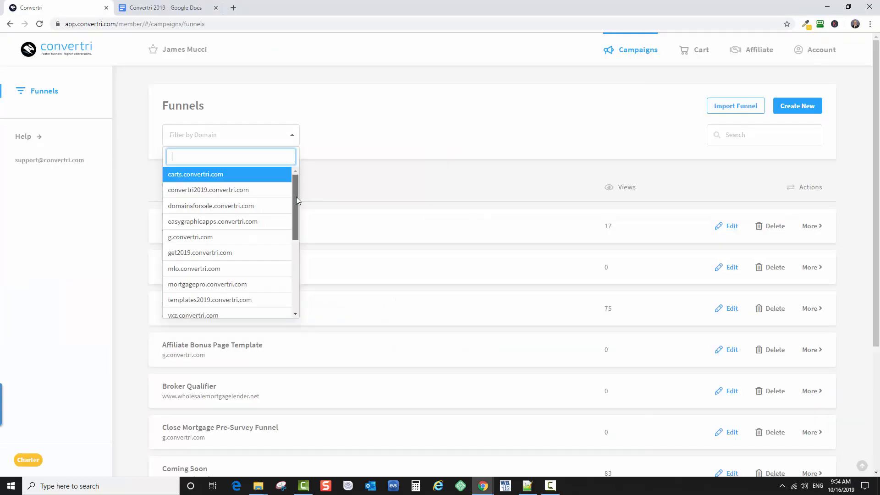
Filter the funnels list by the domain convertri2019.convertri.com.
{"action": "mouse_move", "coordinate": [297, 206]}
{"action": "left_mouse_down"}
{"action": "mouse_move", "coordinate": [297, 266]}
{"action": "mouse_move", "coordinate": [299, 203]}
{"action": "left_mouse_up"}
{"action": "scroll", "coordinate": [295, 256], "scroll_direction": "up", "scroll_amount": 2}
{"action": "left_click", "coordinate": [213, 190]}
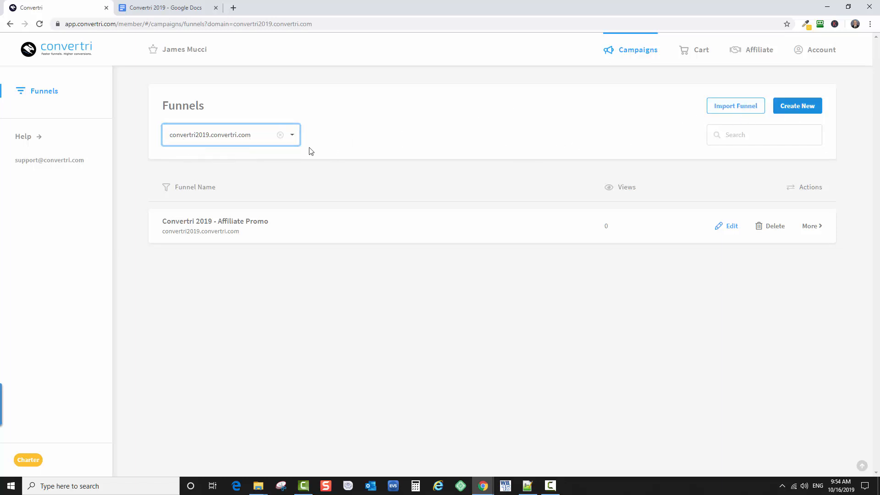
Create a new funnel from scratch named "Demo Convertri 2019" on the convertri2019.convertri.com domain.
{"action": "left_click", "coordinate": [797, 110]}
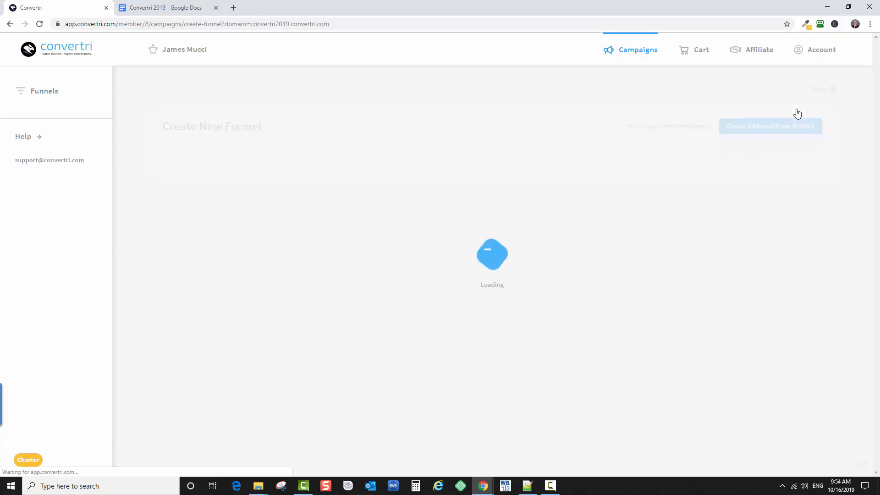
{"action": "scroll", "coordinate": [436, 318], "scroll_direction": "down", "scroll_amount": 2}
{"action": "scroll", "coordinate": [703, 200], "scroll_direction": "up", "scroll_amount": 2}
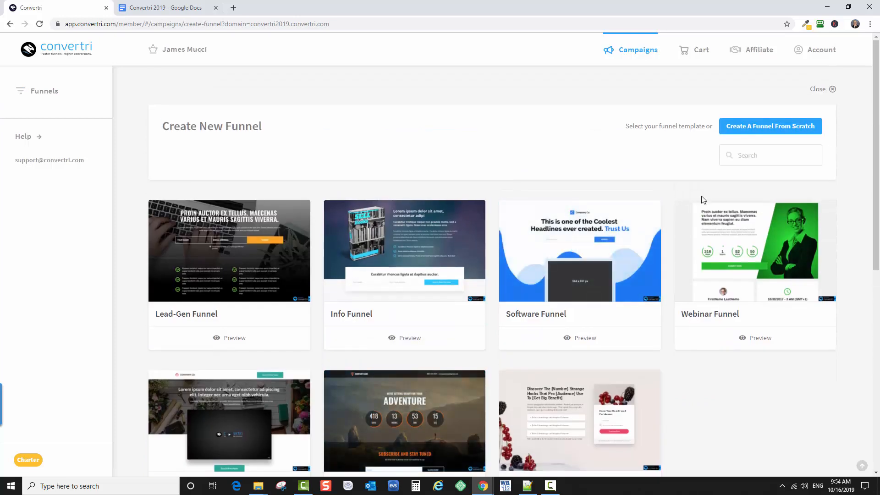
{"action": "left_click", "coordinate": [757, 132]}
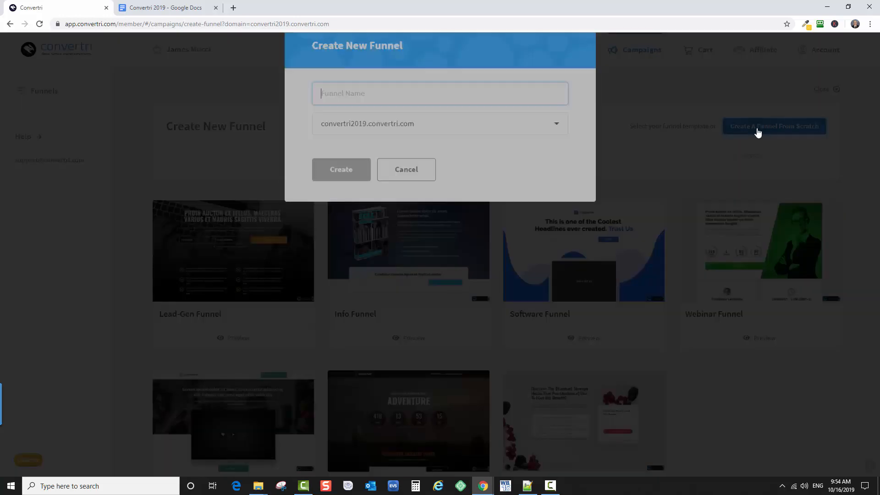
{"action": "type", "text": "D"}
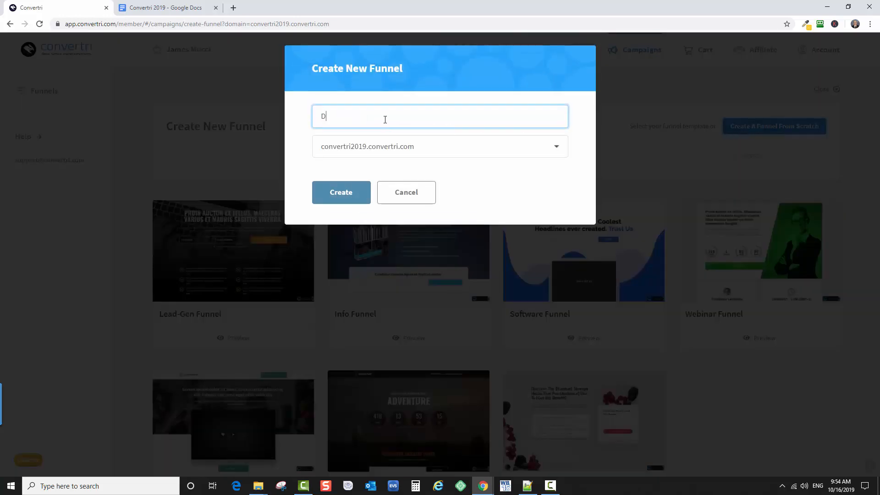
{"action": "type", "text": "emo"}
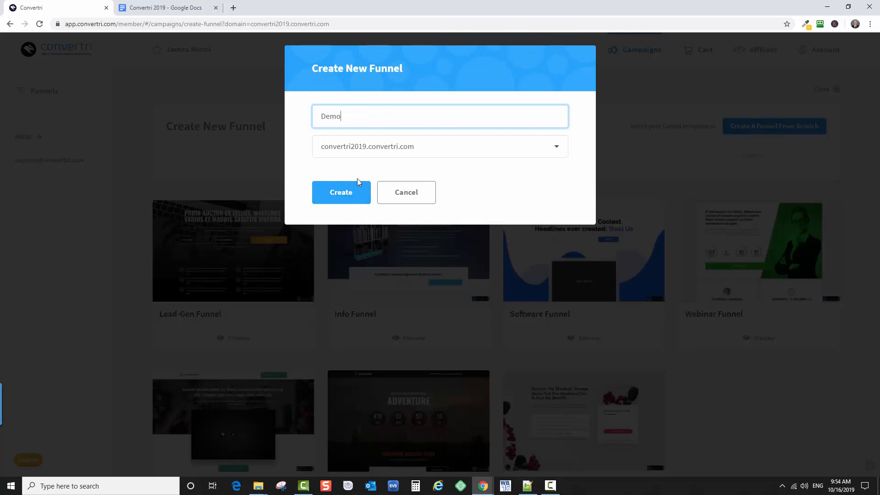
{"action": "type", "text": " Convertri 2019"}
{"action": "left_click", "coordinate": [348, 193]}
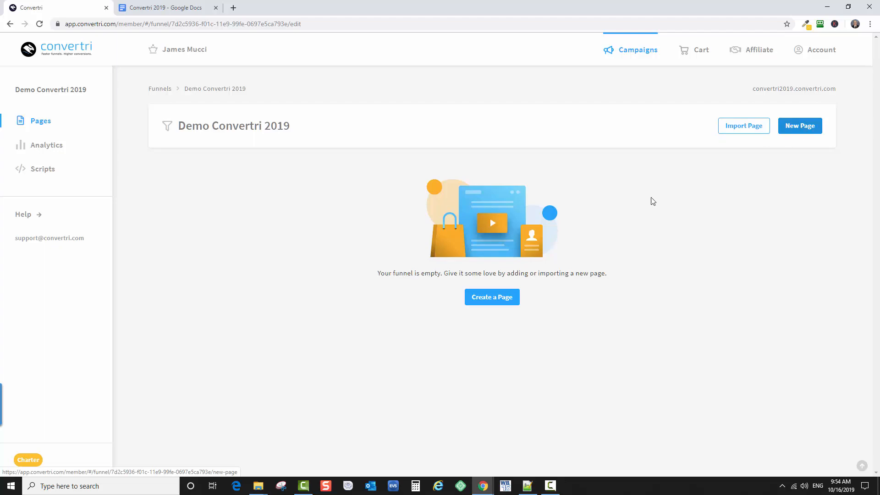
Add a page built from scratch to the empty funnel and name it "Sales Page Demo".
{"action": "left_click", "coordinate": [503, 297]}
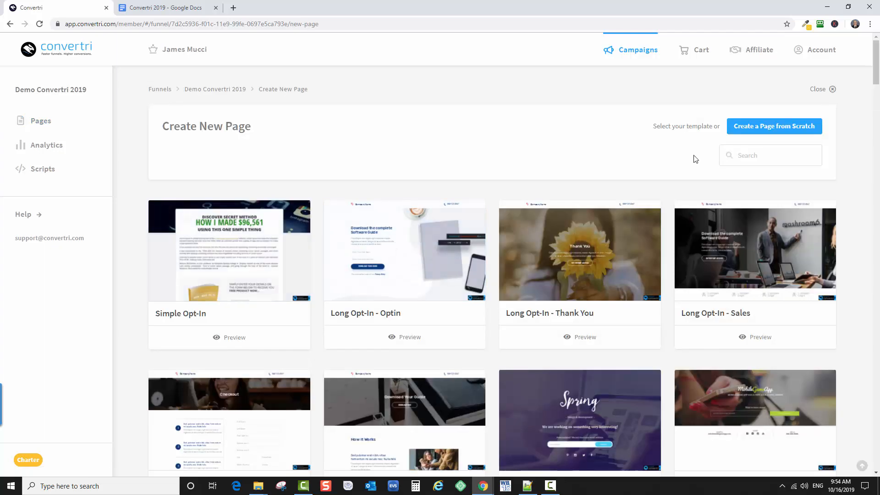
{"action": "scroll", "coordinate": [432, 307], "scroll_direction": "down", "scroll_amount": 10}
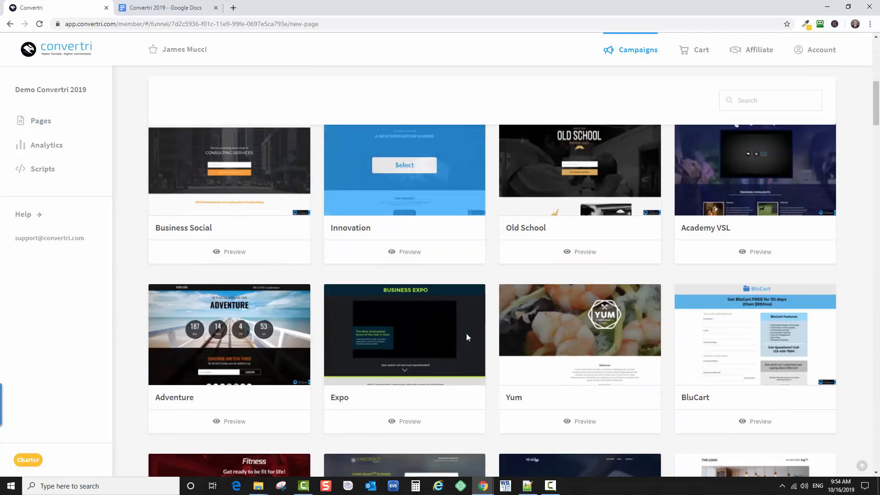
{"action": "scroll", "coordinate": [467, 339], "scroll_direction": "down", "scroll_amount": 15}
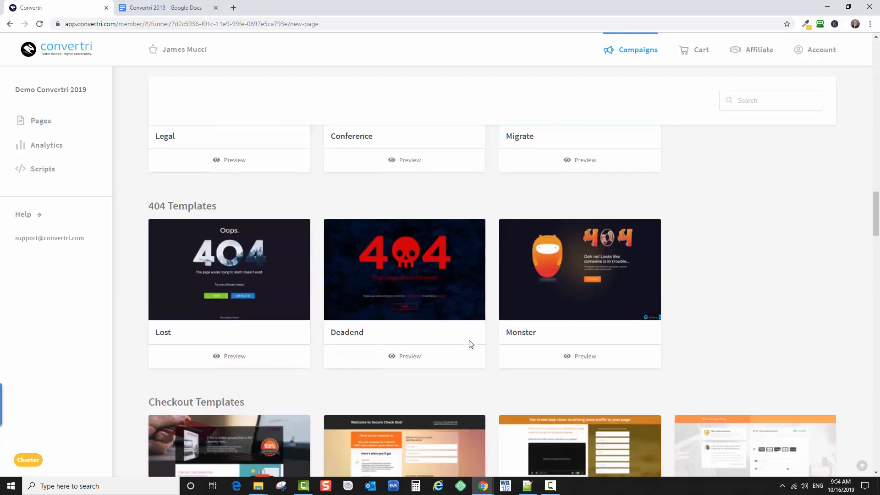
{"action": "scroll", "coordinate": [582, 295], "scroll_direction": "up", "scroll_amount": 20}
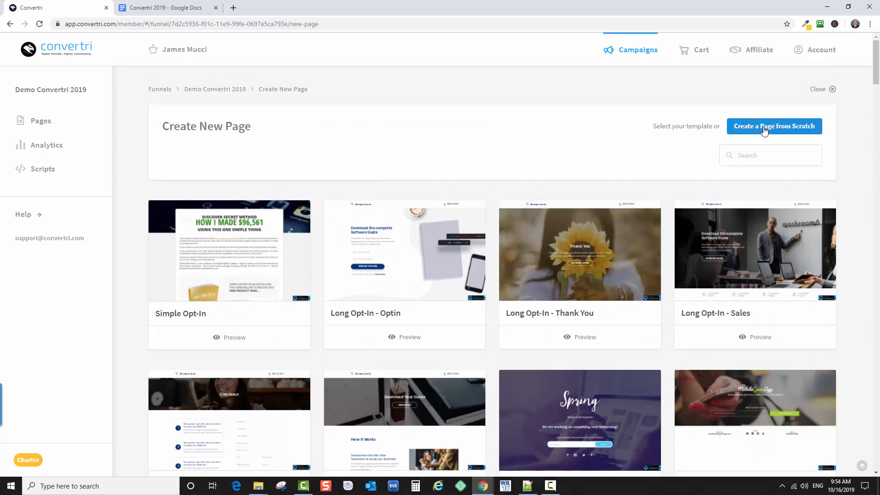
{"action": "left_click", "coordinate": [773, 133]}
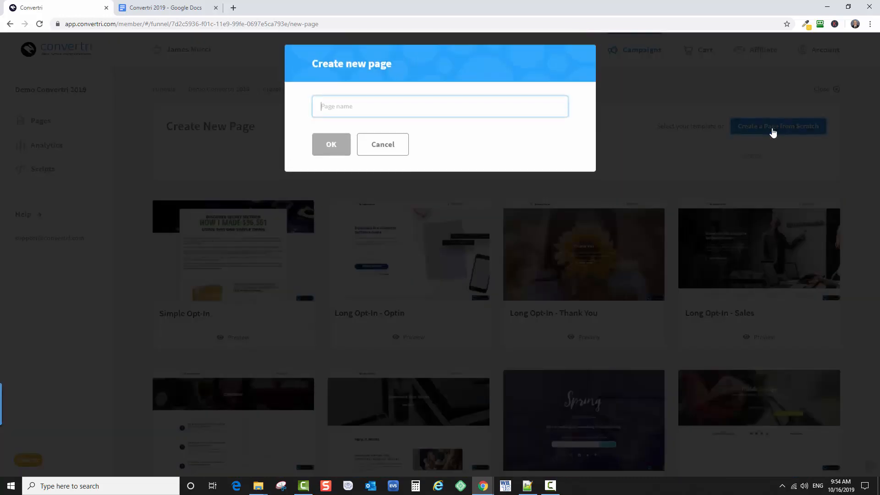
{"action": "type", "text": "Sales Page Demo"}
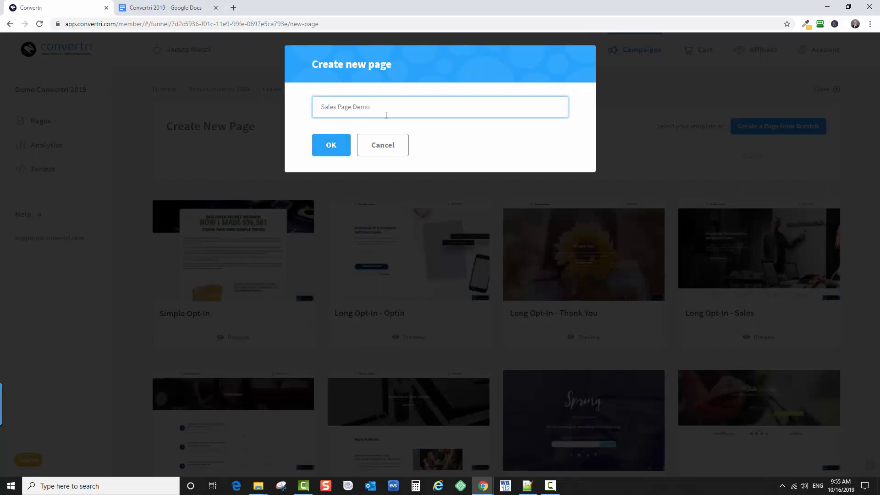
{"action": "left_click", "coordinate": [341, 146]}
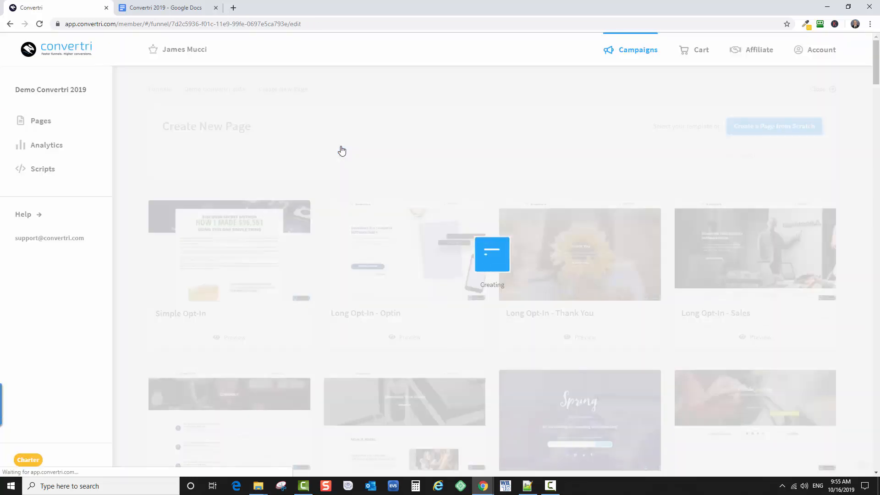
Reposition the Sales Page Demo card nearer the middle of the funnel canvas and open the page for editing.
{"action": "left_click_drag", "start_coordinate": [186, 185], "coordinate": [359, 208]}
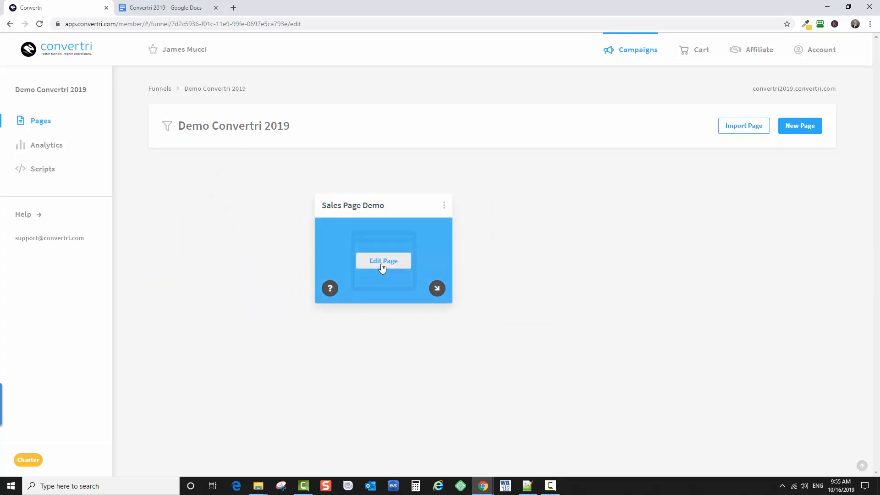
{"action": "left_click", "coordinate": [382, 261]}
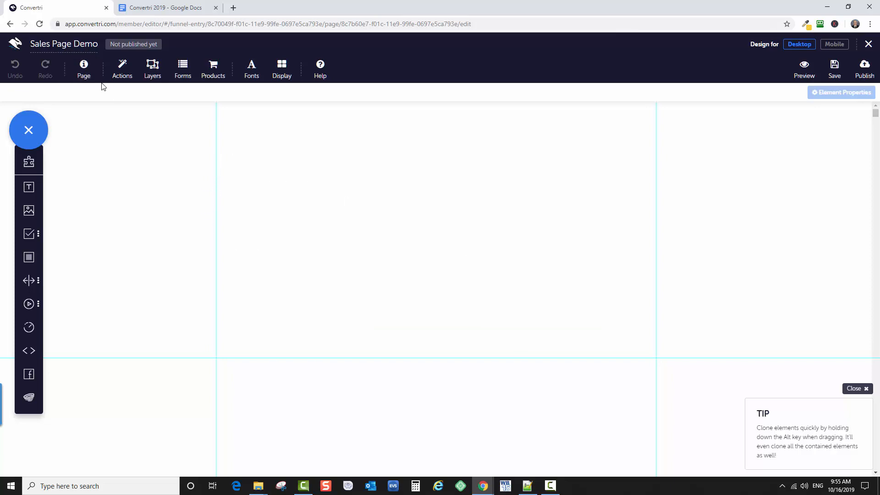
Set the page's default paragraph font family to Cabin Condensed in the default text styles.
{"action": "left_click", "coordinate": [89, 77]}
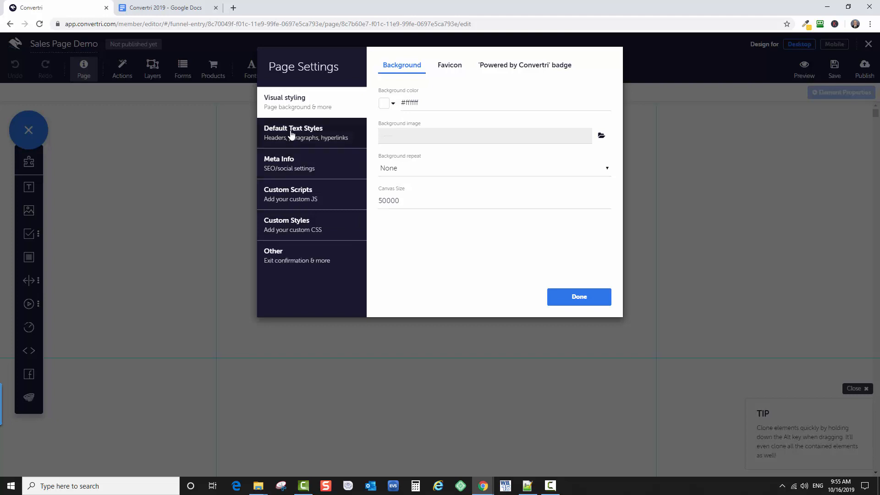
{"action": "left_click", "coordinate": [303, 138]}
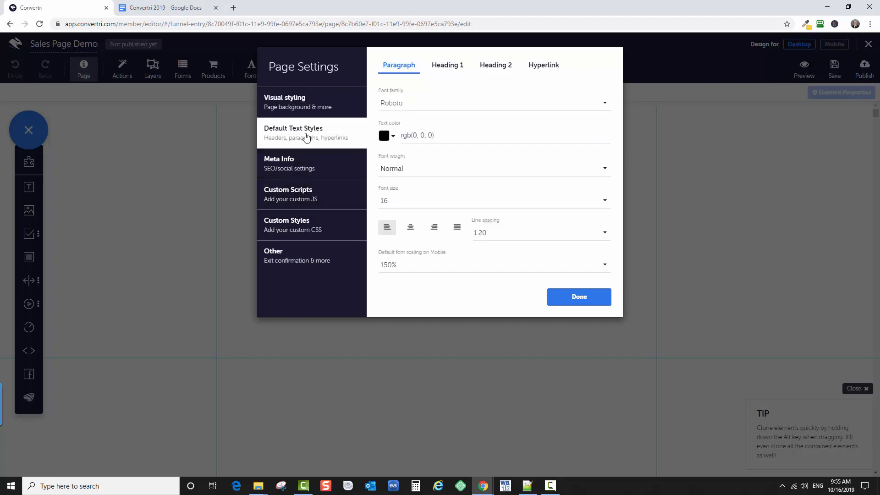
{"action": "left_click", "coordinate": [309, 112]}
{"action": "left_click", "coordinate": [303, 138]}
{"action": "left_click", "coordinate": [411, 109]}
{"action": "scroll", "coordinate": [419, 158], "scroll_direction": "down", "scroll_amount": 3}
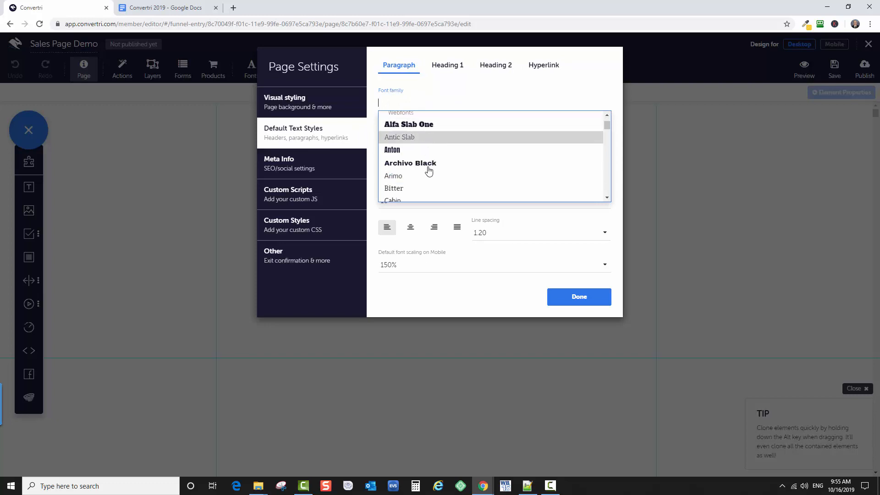
{"action": "scroll", "coordinate": [418, 153], "scroll_direction": "down", "scroll_amount": 1}
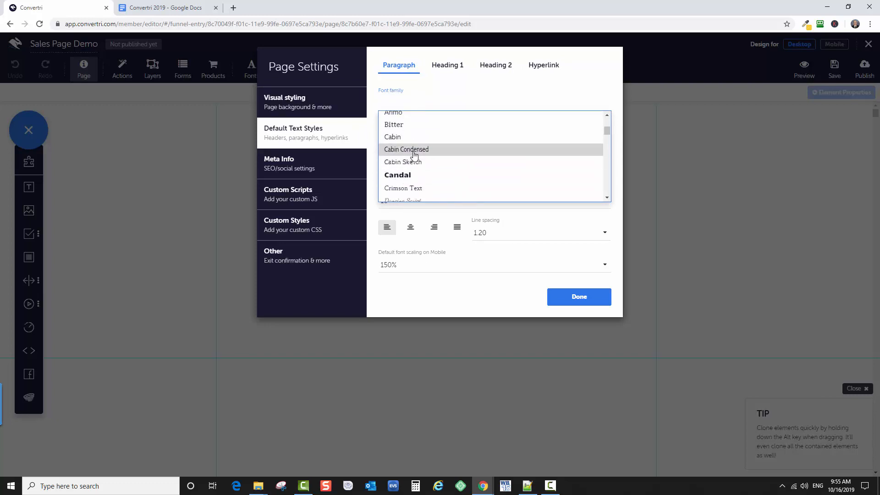
{"action": "left_click", "coordinate": [409, 150]}
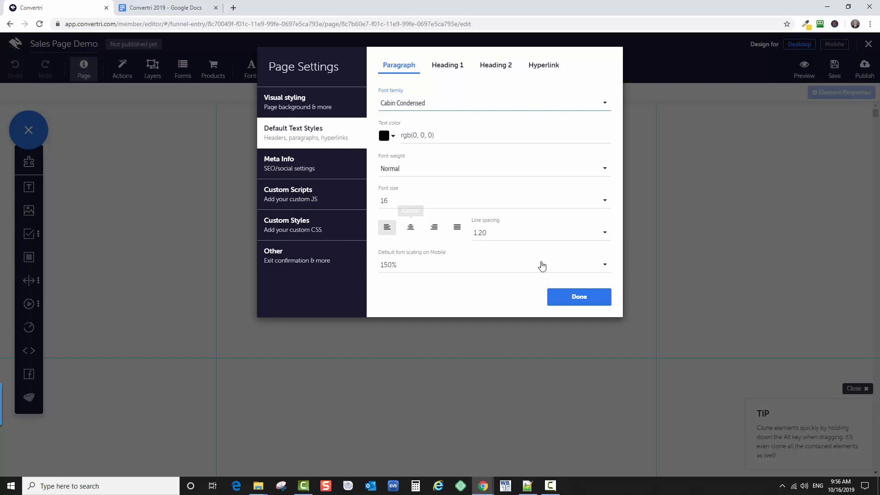
Center the default paragraph text and set its font size to 22.
{"action": "left_click", "coordinate": [411, 228]}
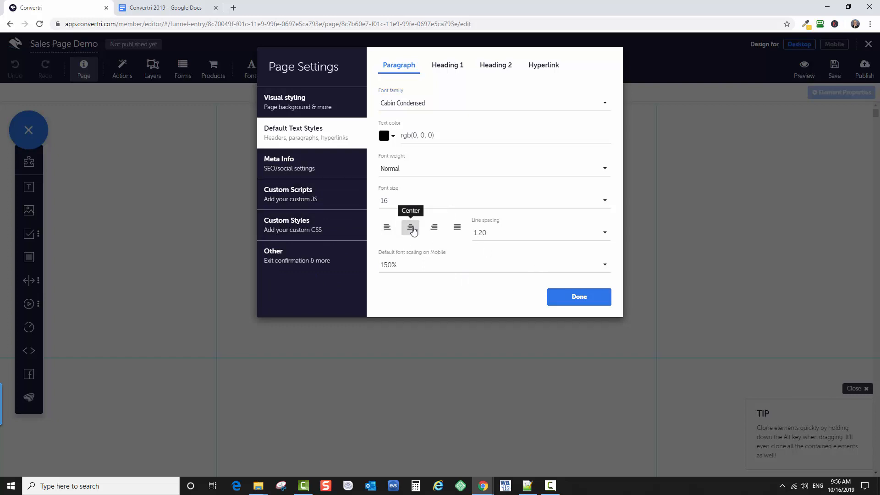
{"action": "left_click", "coordinate": [601, 205]}
{"action": "scroll", "coordinate": [417, 177], "scroll_direction": "down", "scroll_amount": 3}
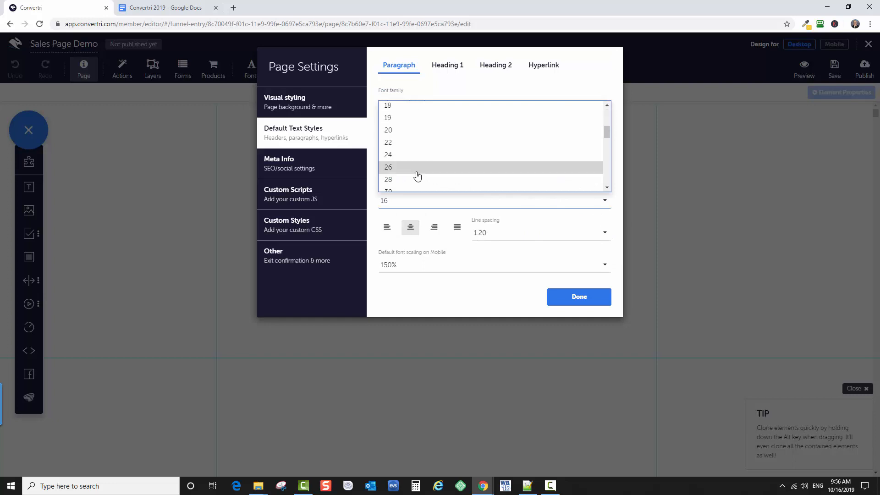
{"action": "left_click", "coordinate": [410, 143]}
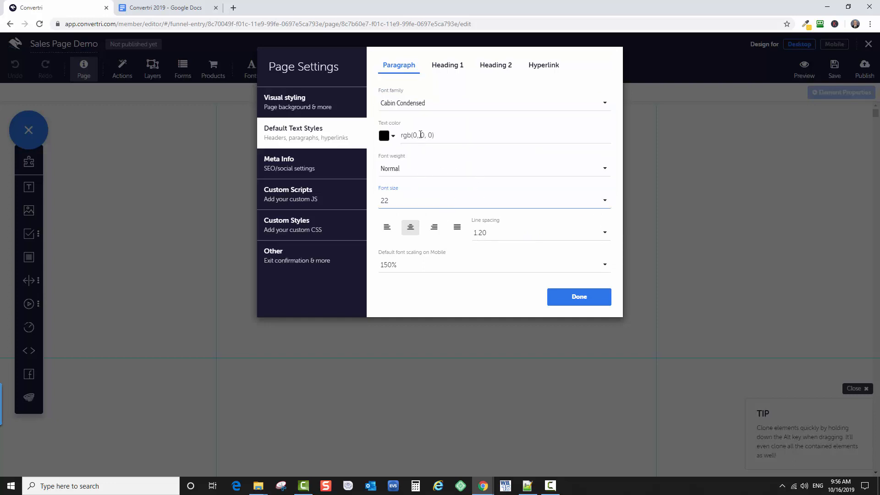
Set the default paragraph text color to 585858 and finish the page settings.
{"action": "left_click", "coordinate": [389, 134]}
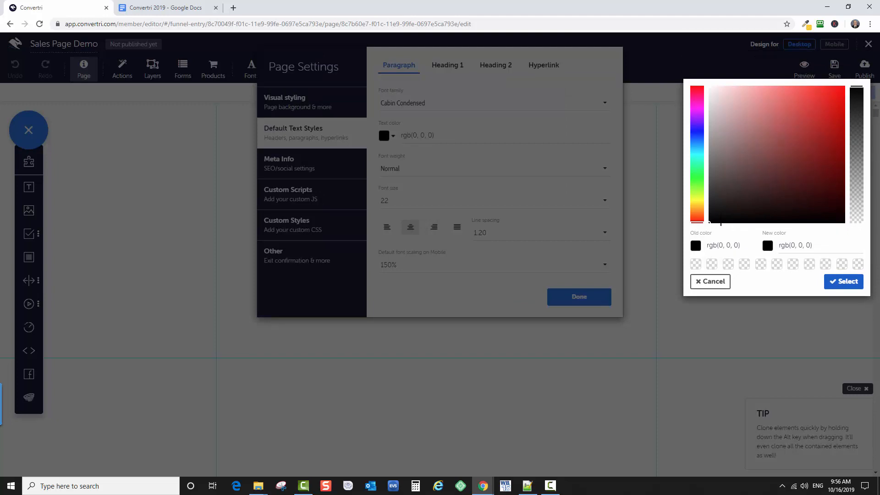
{"action": "triple_click", "coordinate": [801, 245]}
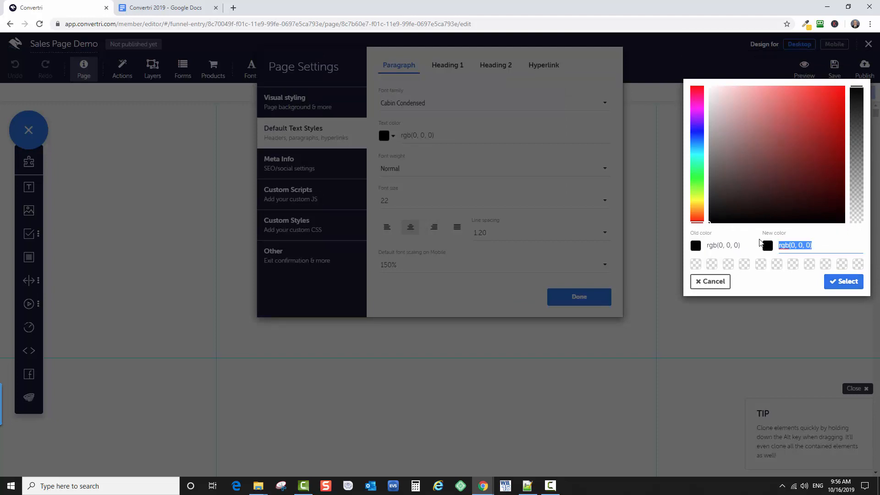
{"action": "type", "text": "5858585"}
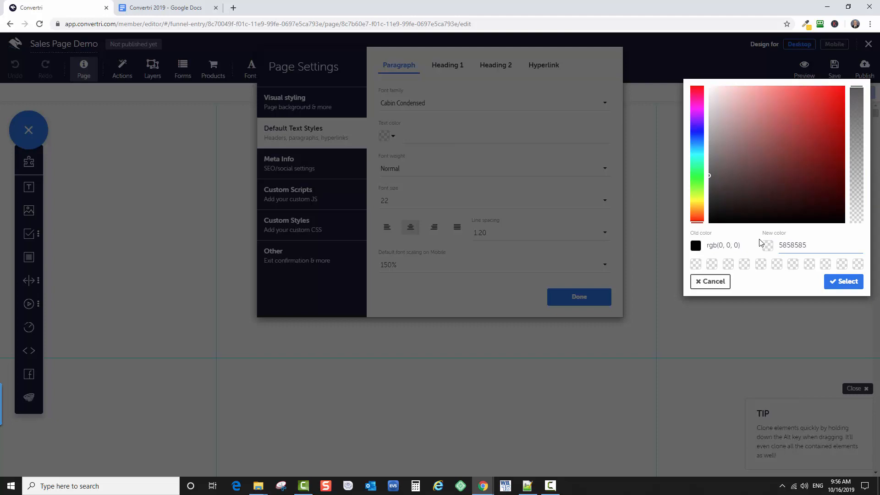
{"action": "type", "text": "8"}
{"action": "key", "text": "BackSpace"}
{"action": "key", "text": "BackSpace"}
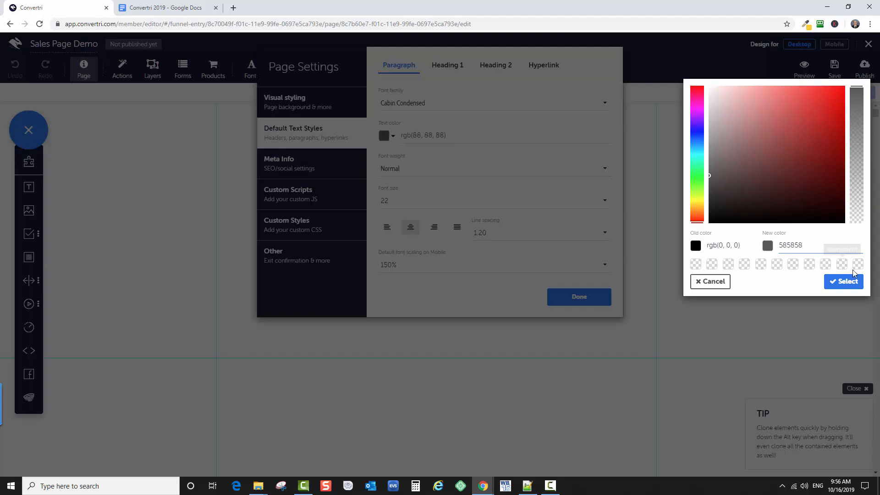
{"action": "left_click", "coordinate": [841, 281]}
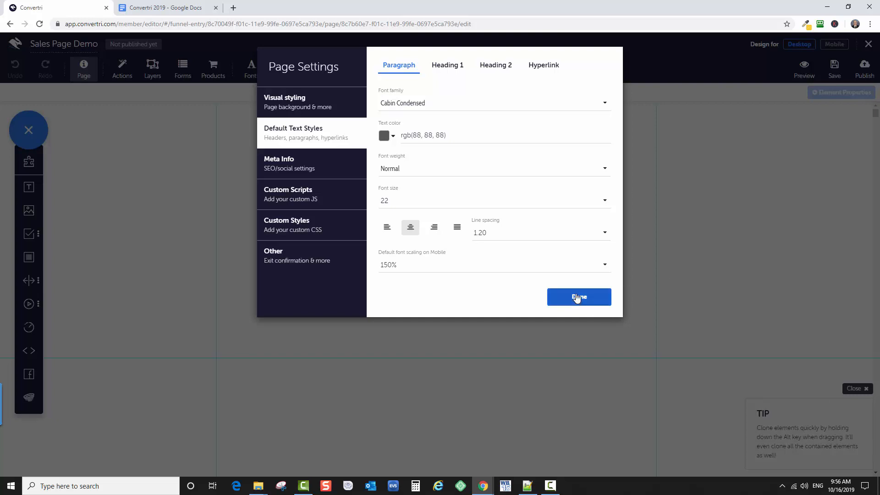
{"action": "left_click", "coordinate": [579, 297]}
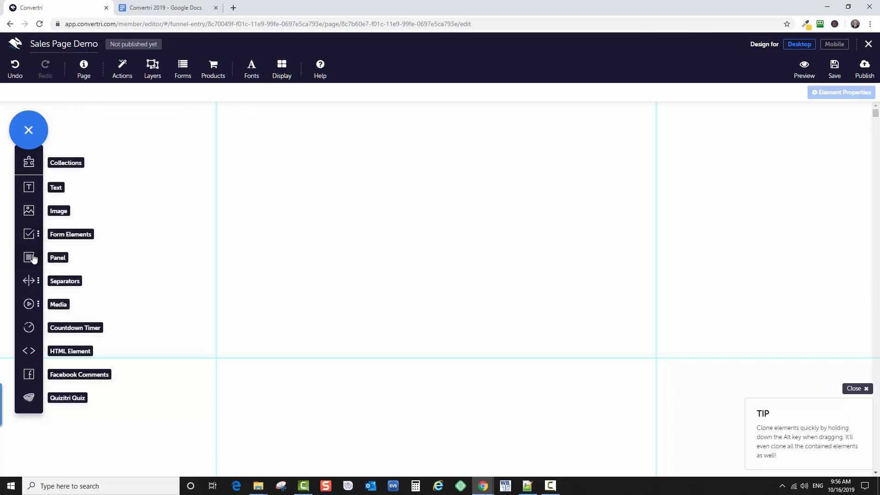
Add a panel at the very top of the page, stretch it to full width and reduce its height to about half.
{"action": "left_click_drag", "start_coordinate": [30, 259], "coordinate": [265, 145]}
{"action": "left_click_drag", "start_coordinate": [381, 169], "coordinate": [381, 154]}
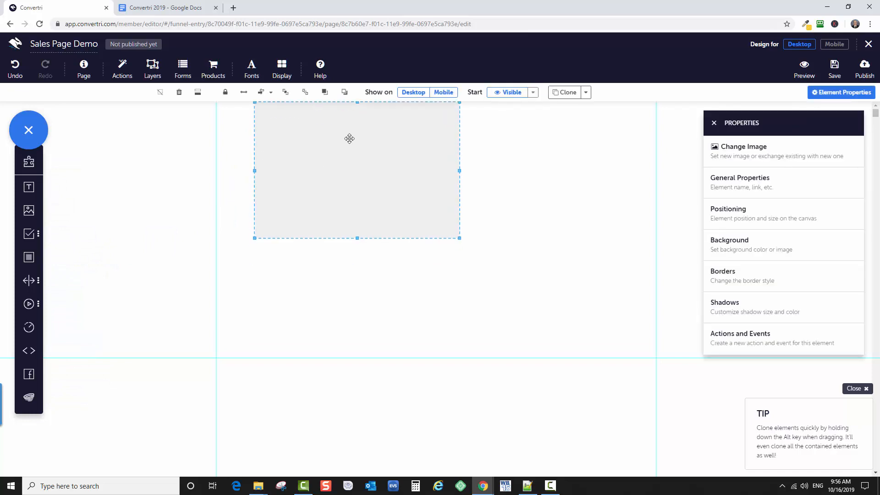
{"action": "left_click", "coordinate": [244, 92]}
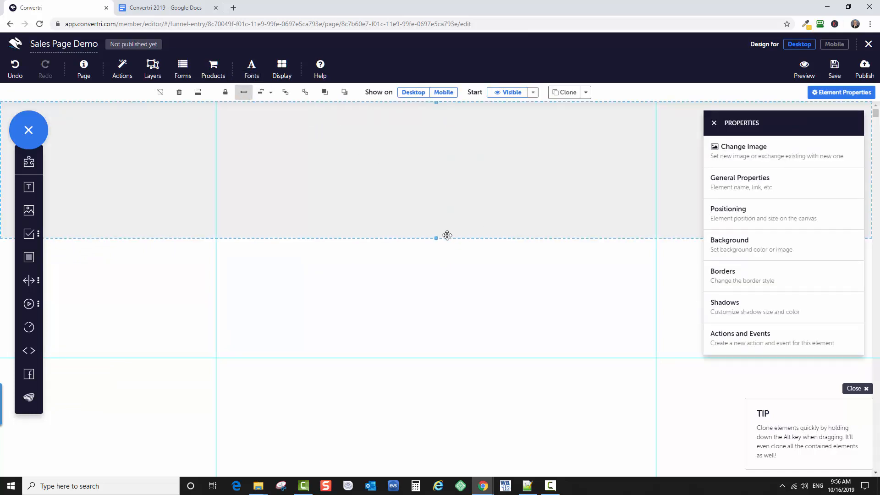
{"action": "left_click_drag", "start_coordinate": [436, 239], "coordinate": [440, 171]}
{"action": "left_click", "coordinate": [399, 232]}
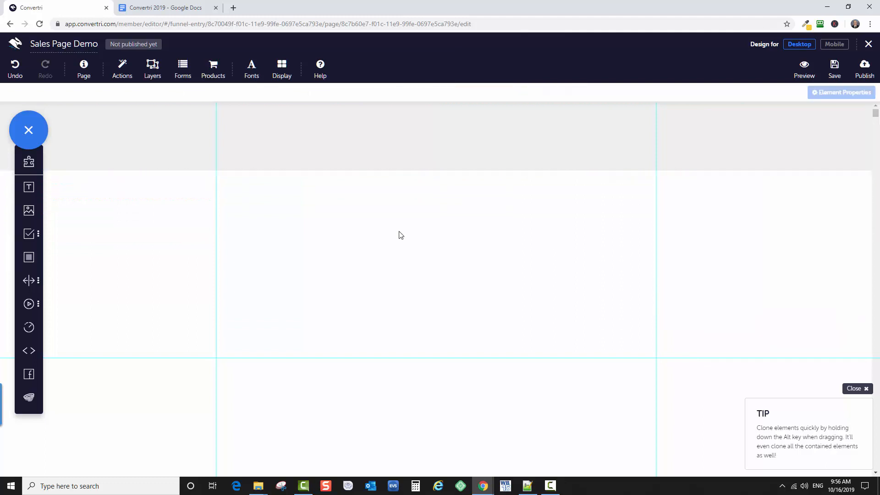
{"action": "left_click", "coordinate": [428, 132]}
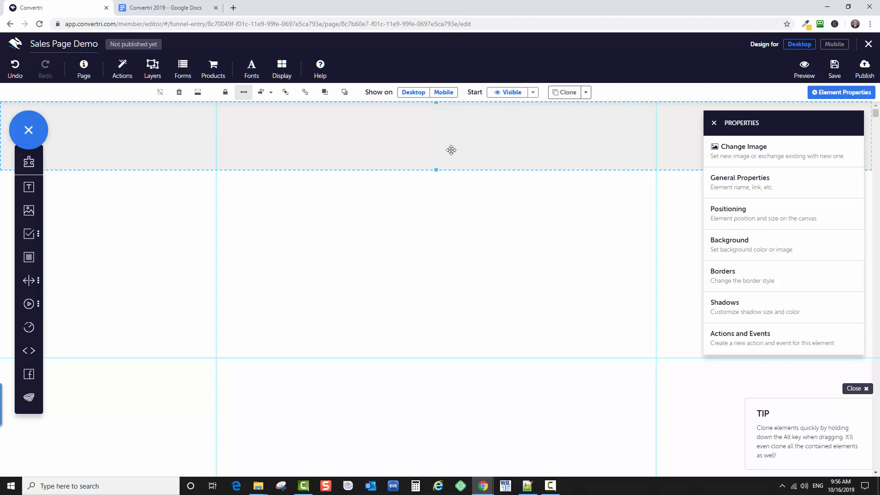
{"action": "left_click", "coordinate": [416, 217]}
{"action": "left_click", "coordinate": [245, 141]}
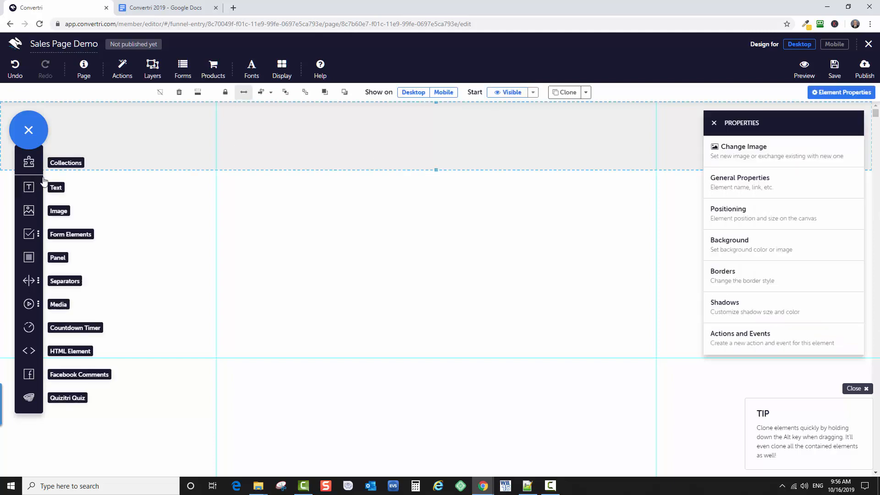
Add a second panel beneath the full-width top panel and set its background color to dark gray, rgb(88, 88, 88).
{"action": "left_click_drag", "start_coordinate": [71, 260], "coordinate": [219, 196]}
{"action": "left_click", "coordinate": [723, 156]}
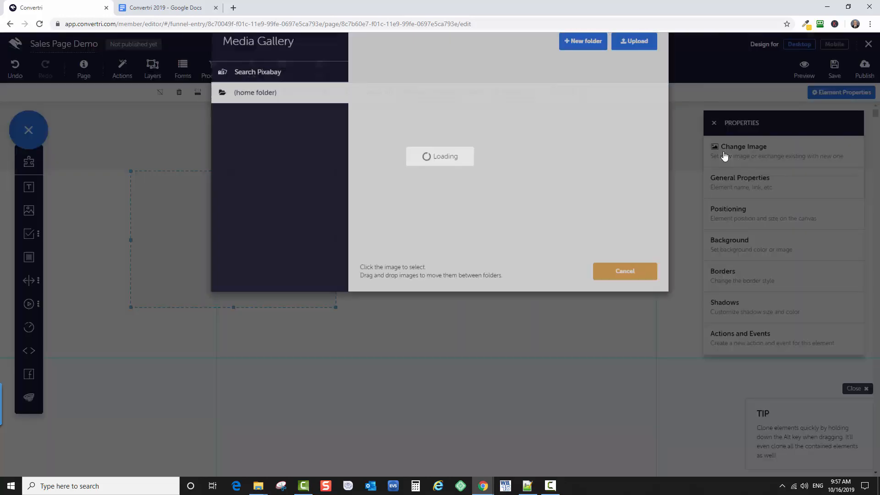
{"action": "left_click", "coordinate": [675, 141]}
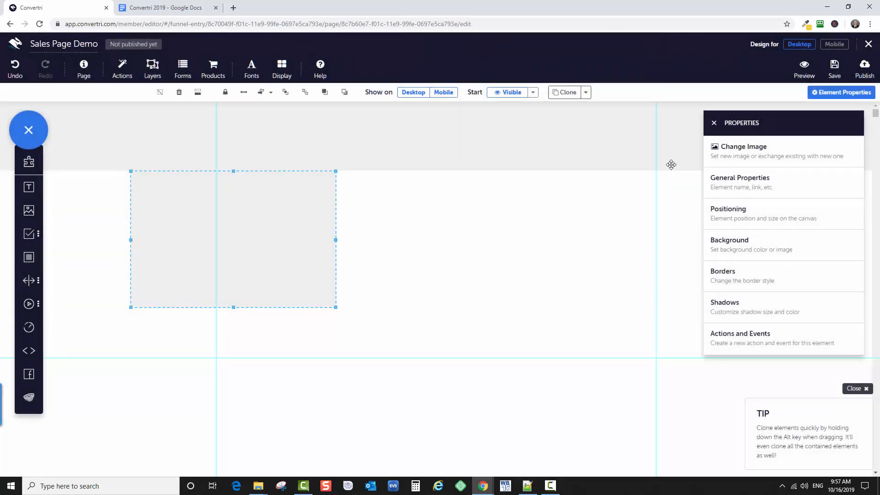
{"action": "left_click", "coordinate": [730, 247]}
{"action": "left_click", "coordinate": [714, 179]}
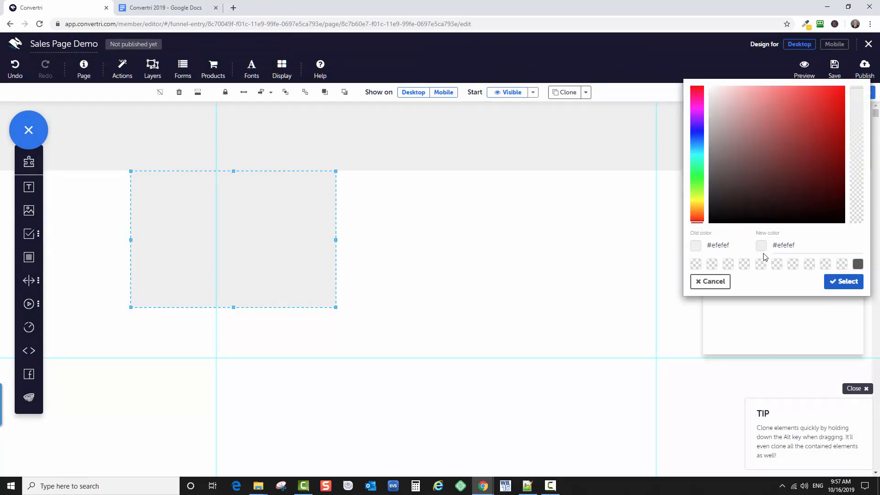
{"action": "left_click", "coordinate": [857, 265]}
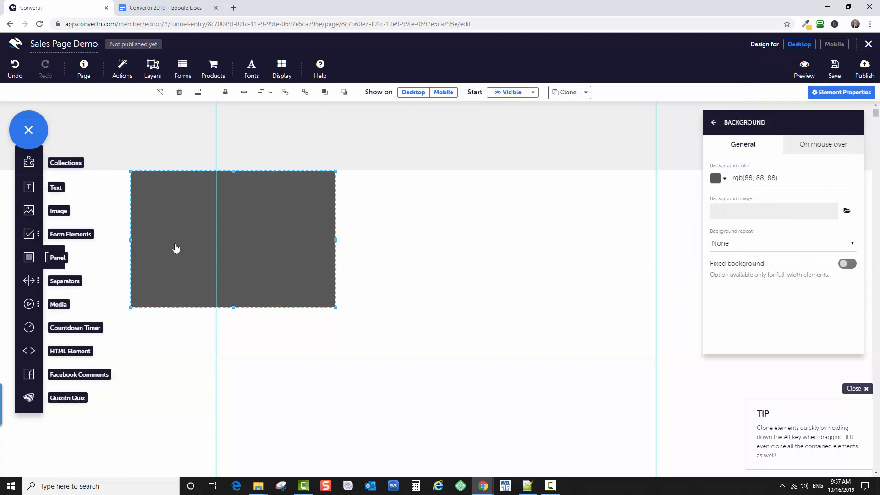
{"action": "left_click_drag", "start_coordinate": [29, 257], "coordinate": [464, 225]}
{"action": "left_click_drag", "start_coordinate": [512, 225], "coordinate": [505, 201]}
{"action": "key", "text": "Delete"}
Clone the dark panel and place the two panels side by side, their outer edges on the left and right vertical guides.
{"action": "left_click", "coordinate": [323, 224]}
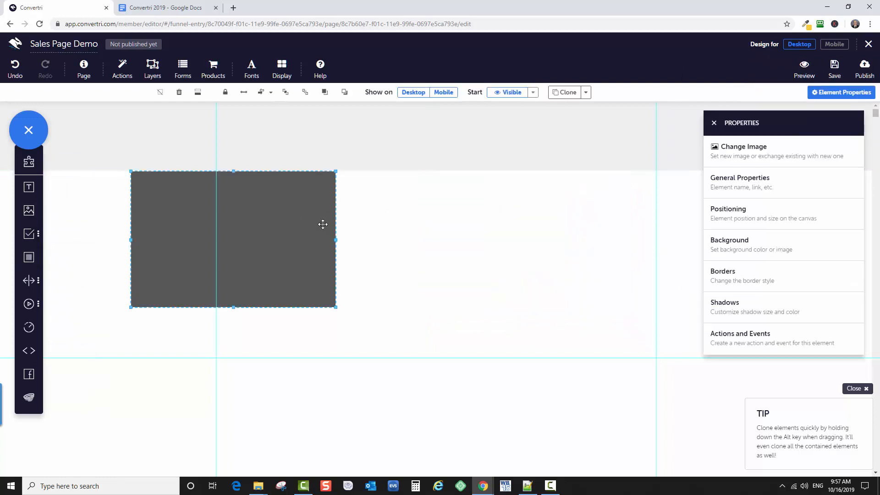
{"action": "left_click", "coordinate": [567, 91]}
{"action": "mouse_move", "coordinate": [305, 234]}
{"action": "left_mouse_down"}
{"action": "mouse_move", "coordinate": [418, 222]}
{"action": "mouse_move", "coordinate": [583, 231]}
{"action": "mouse_move", "coordinate": [373, 234]}
{"action": "mouse_move", "coordinate": [402, 232]}
{"action": "mouse_move", "coordinate": [394, 232]}
{"action": "left_mouse_up"}
{"action": "left_click", "coordinate": [526, 232]}
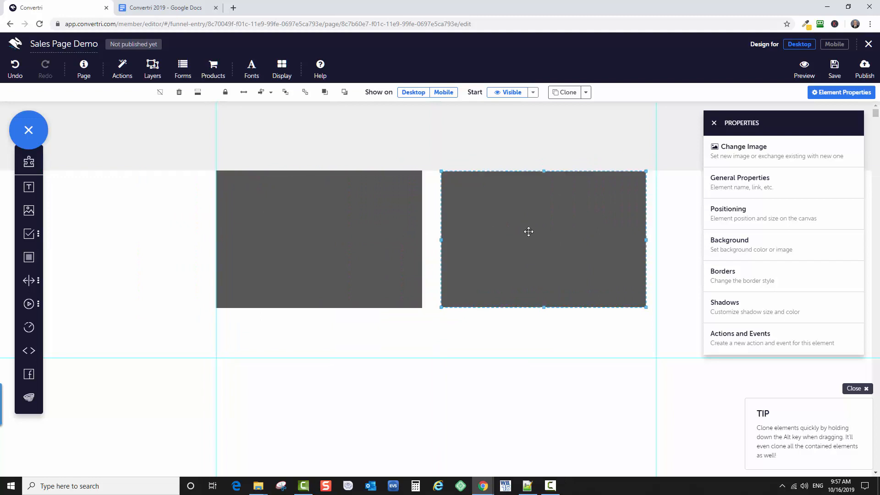
{"action": "left_click_drag", "start_coordinate": [545, 231], "coordinate": [548, 229]}
Widen the left dark panel so that its outer edge extends slightly past the left vertical guide.
{"action": "left_click", "coordinate": [415, 242]}
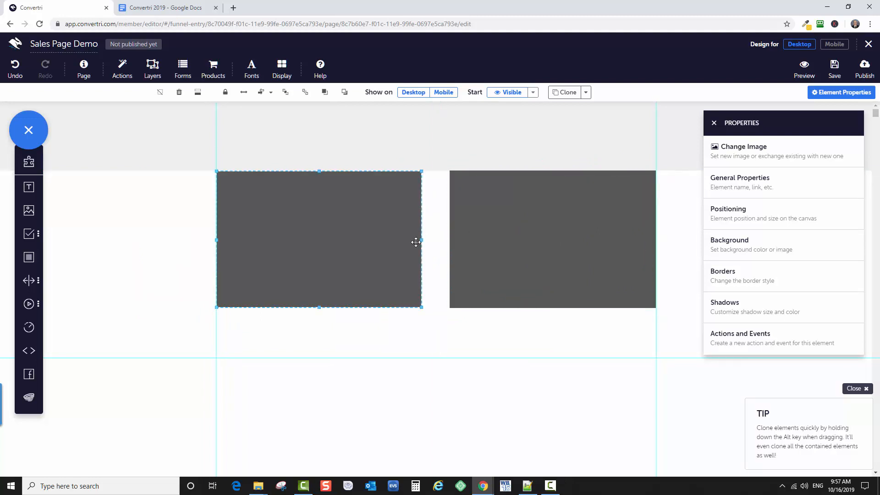
{"action": "left_click_drag", "start_coordinate": [372, 249], "coordinate": [376, 249]}
{"action": "left_click_drag", "start_coordinate": [218, 240], "coordinate": [204, 240]}
Replace the right dark panel with a clone of the widened left panel, placed beside it with a small gap.
{"action": "left_click", "coordinate": [583, 237]}
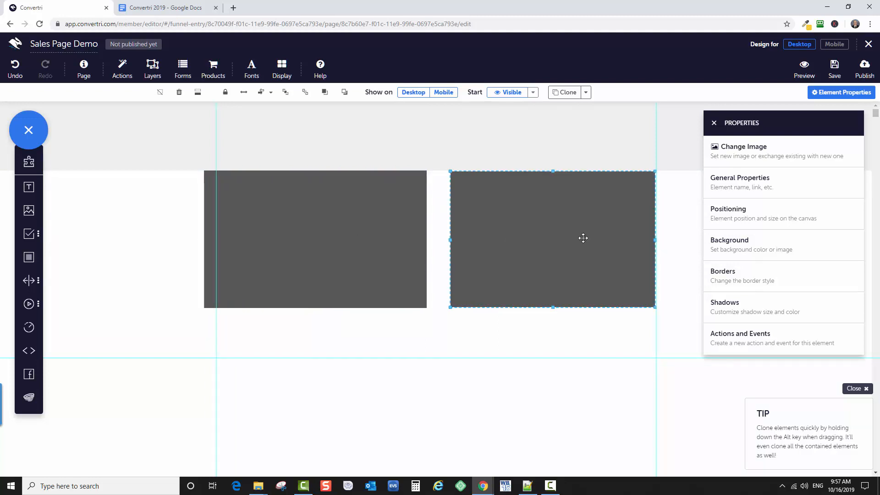
{"action": "key", "text": "Delete"}
{"action": "left_click", "coordinate": [379, 237]}
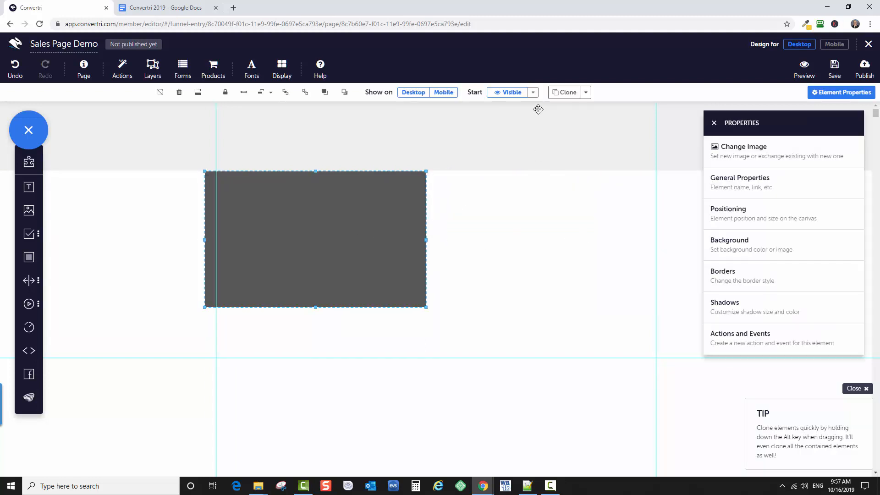
{"action": "left_click", "coordinate": [563, 92]}
{"action": "left_click_drag", "start_coordinate": [336, 251], "coordinate": [567, 243]}
{"action": "left_click", "coordinate": [486, 315]}
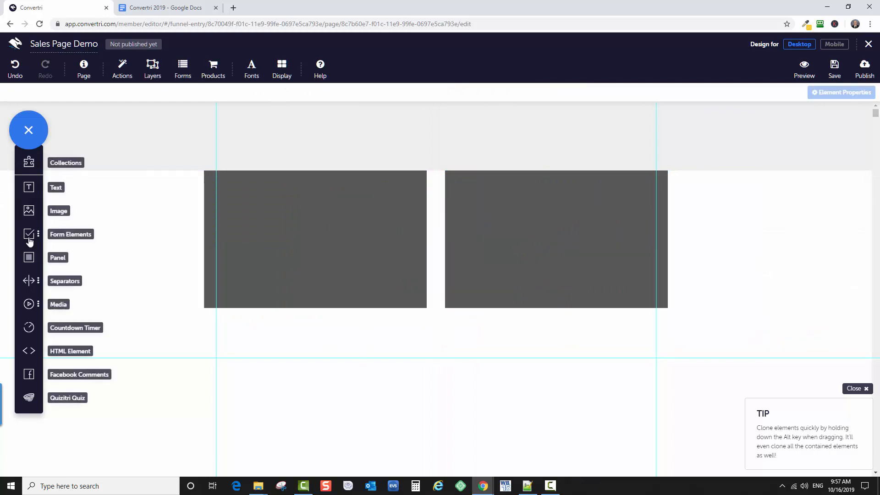
Add a light gray panel below the two dark panels, switching its full-width setting on and back off.
{"action": "left_click", "coordinate": [33, 259]}
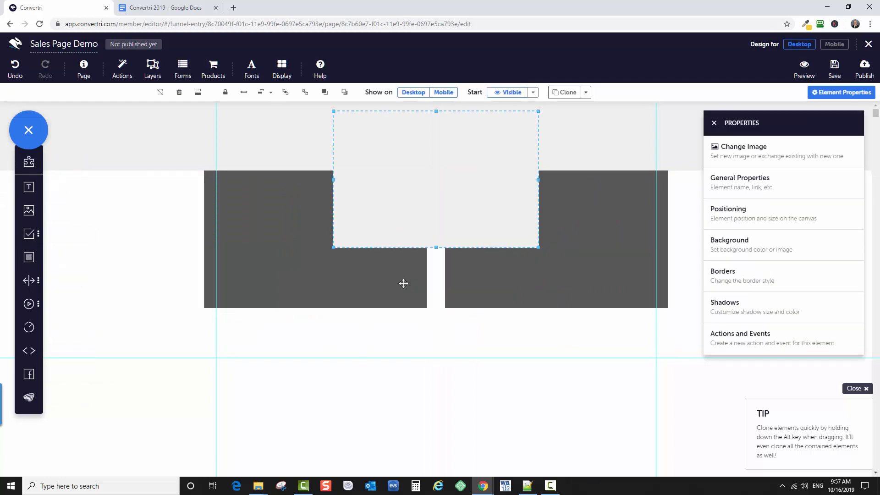
{"action": "left_click_drag", "start_coordinate": [403, 283], "coordinate": [412, 408]}
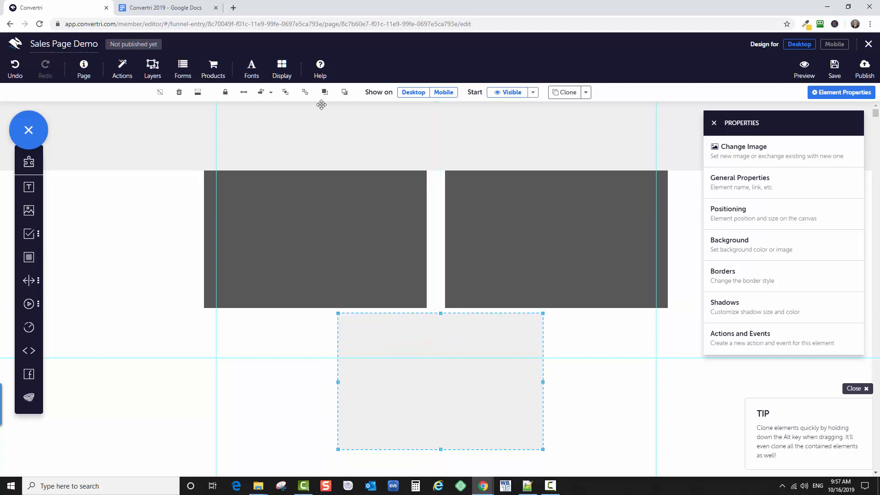
{"action": "left_click", "coordinate": [244, 94]}
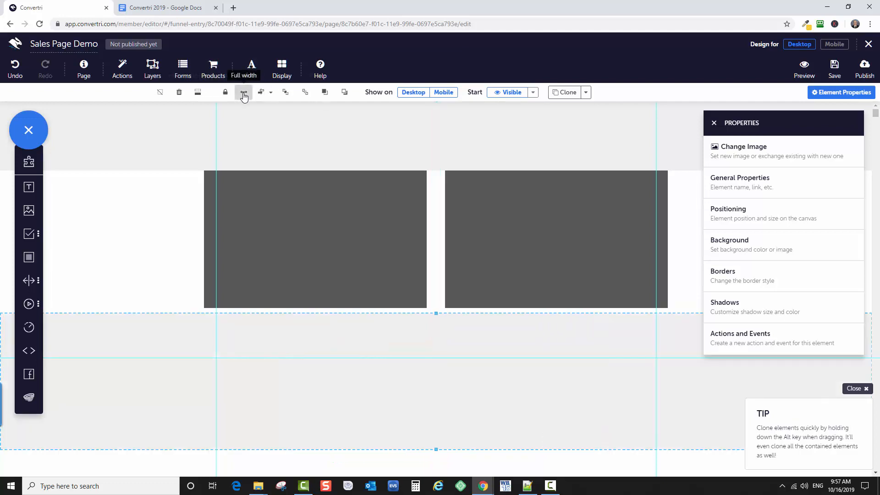
{"action": "left_click", "coordinate": [244, 95]}
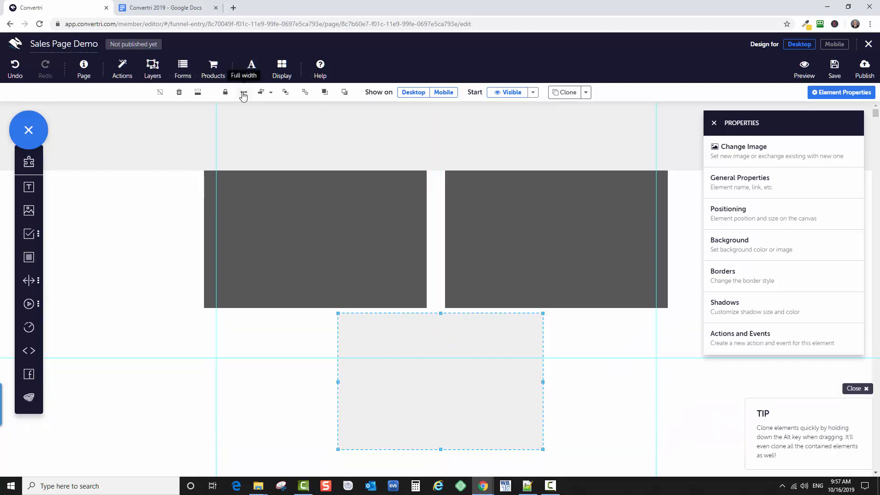
{"action": "left_click_drag", "start_coordinate": [392, 322], "coordinate": [290, 337]}
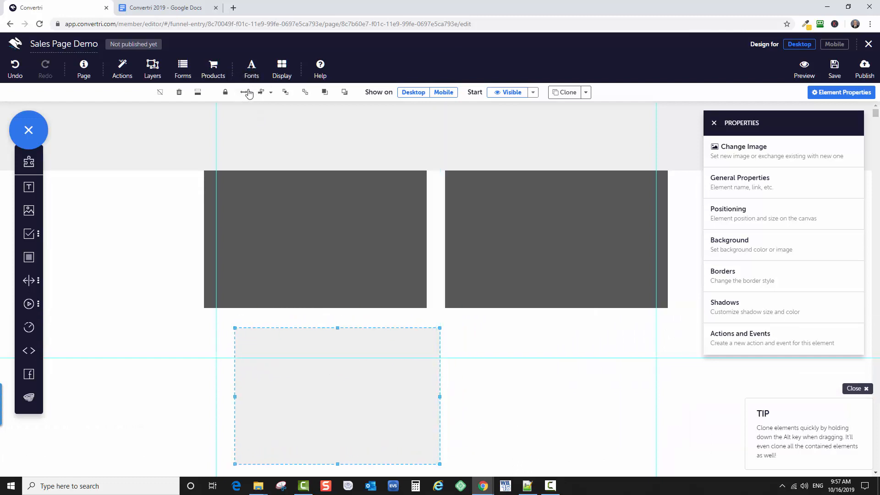
Shrink the light panel and place it inside the left dark panel.
{"action": "left_click", "coordinate": [260, 92]}
{"action": "left_click_drag", "start_coordinate": [472, 370], "coordinate": [356, 360]}
{"action": "left_click_drag", "start_coordinate": [425, 311], "coordinate": [358, 212]}
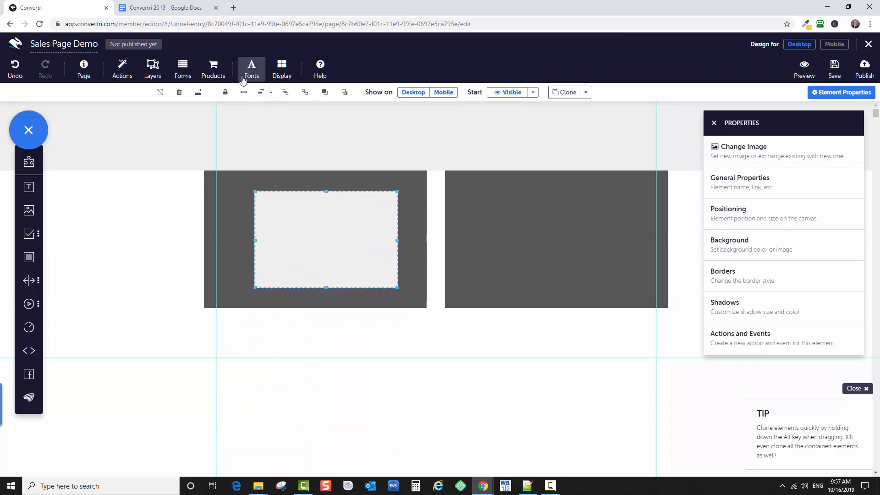
Align the small light panel to the page center and move it back into the middle of the left dark panel.
{"action": "left_click", "coordinate": [270, 92]}
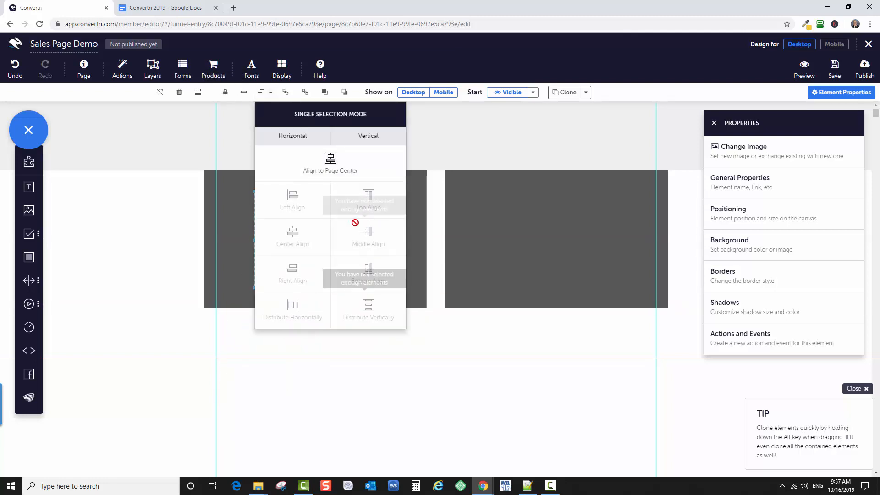
{"action": "left_click", "coordinate": [331, 163]}
{"action": "left_click_drag", "start_coordinate": [451, 228], "coordinate": [338, 230]}
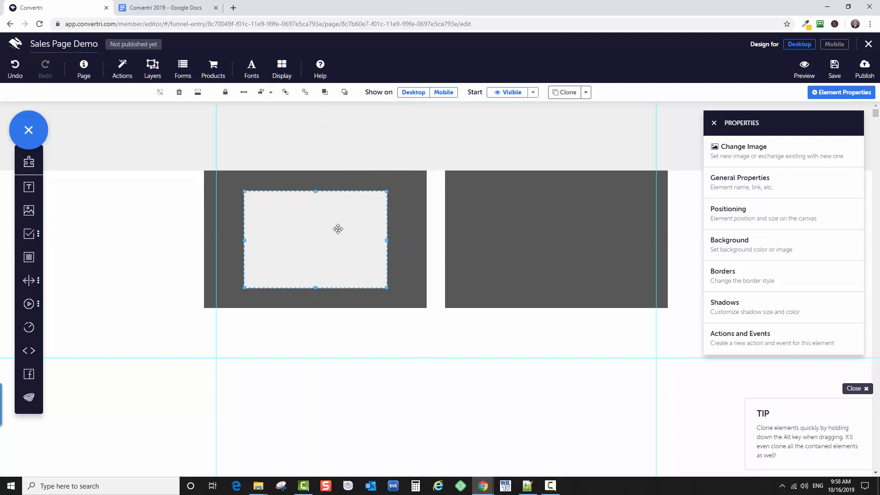
{"action": "left_click", "coordinate": [397, 193]}
{"action": "left_click", "coordinate": [262, 95]}
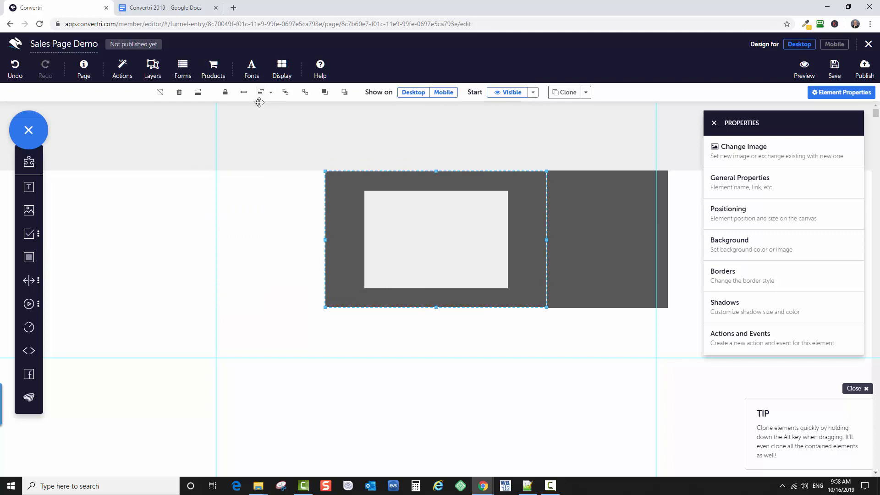
{"action": "left_click", "coordinate": [15, 68]}
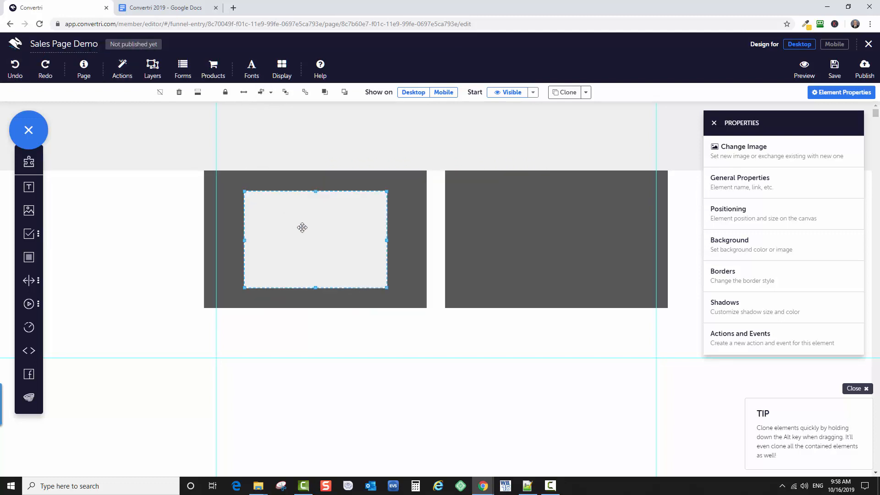
Move the light panel off-center, select it together with the left dark panel and align both to the page center.
{"action": "left_click_drag", "start_coordinate": [296, 212], "coordinate": [267, 219]}
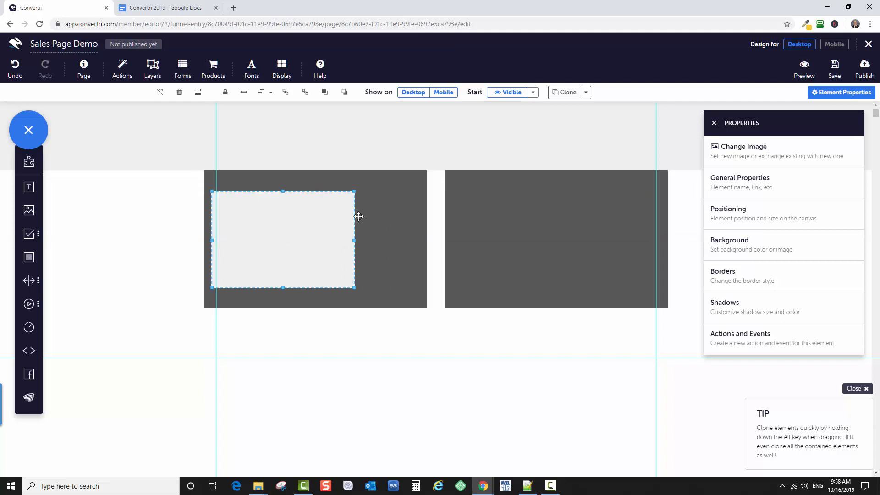
{"action": "left_click", "coordinate": [359, 217]}
{"action": "left_click", "coordinate": [319, 217]}
{"action": "left_click", "coordinate": [272, 94]}
{"action": "left_click", "coordinate": [400, 250]}
{"action": "left_click", "coordinate": [256, 92]}
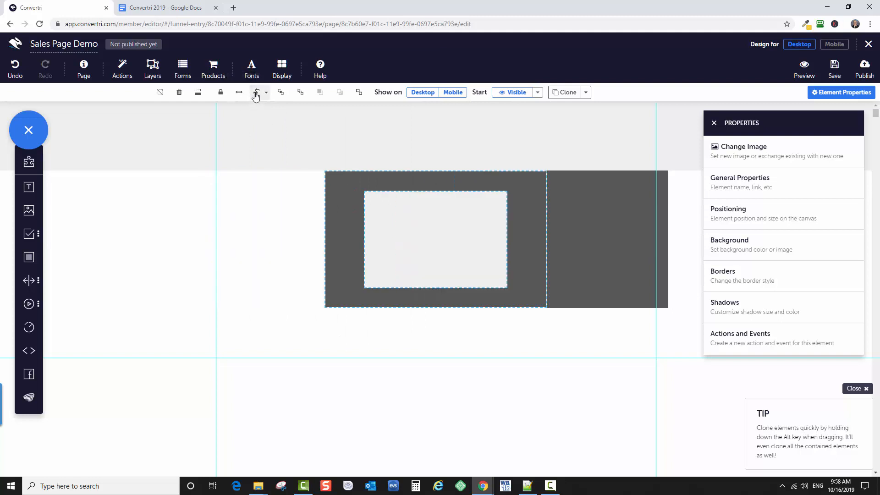
Move both selected panels back beside the right dark panel and apply Center Align to them.
{"action": "left_click_drag", "start_coordinate": [336, 239], "coordinate": [220, 240]}
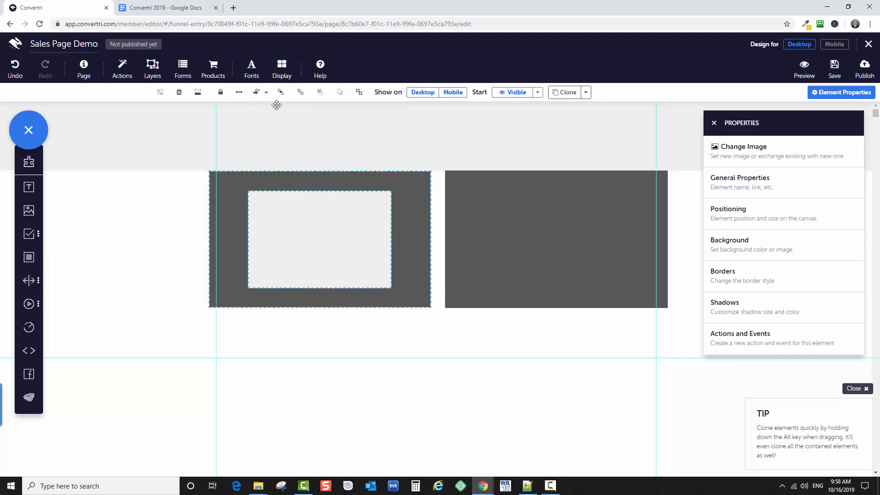
{"action": "left_click", "coordinate": [266, 92]}
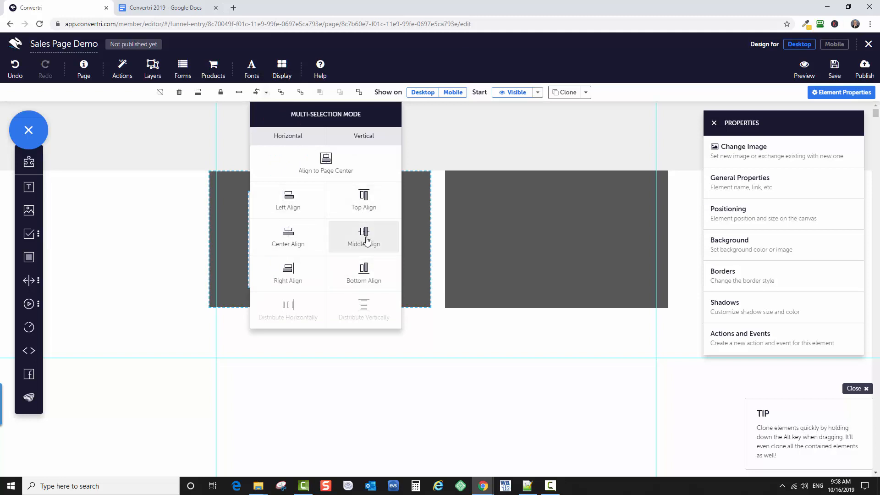
{"action": "left_click", "coordinate": [288, 236]}
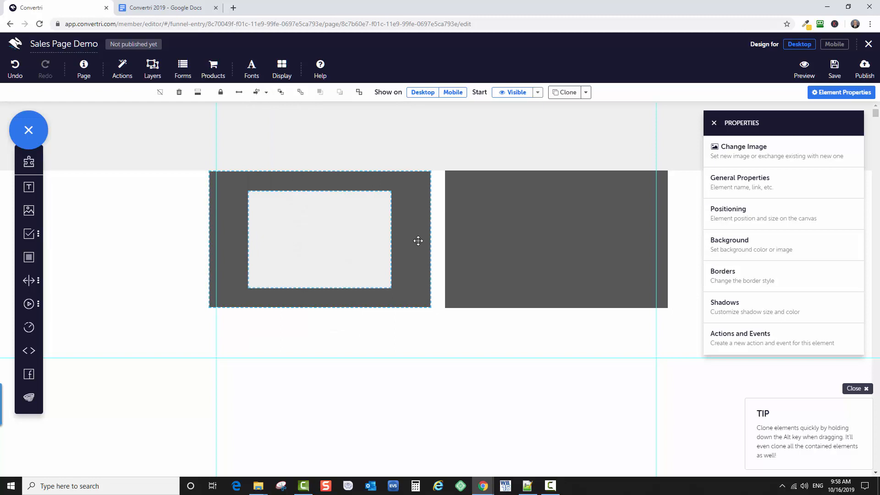
{"action": "left_click", "coordinate": [436, 257]}
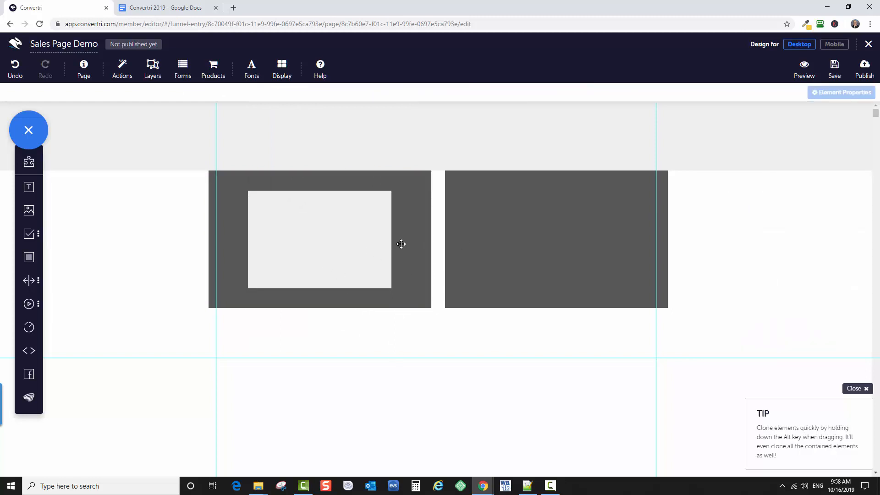
Move the light panel out of the left dark panel, make it full width and position it well below both dark panels.
{"action": "left_click_drag", "start_coordinate": [232, 224], "coordinate": [232, 223]}
{"action": "left_click", "coordinate": [170, 257]}
{"action": "left_click_drag", "start_coordinate": [365, 265], "coordinate": [463, 380]}
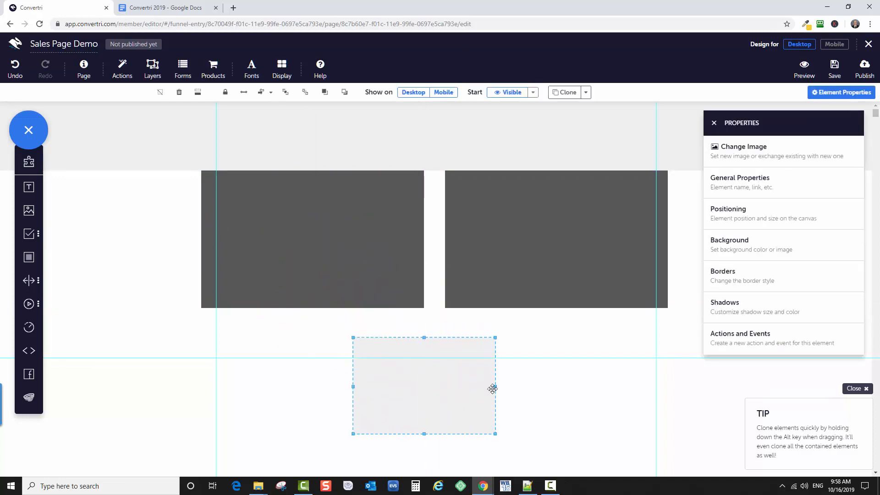
{"action": "left_click", "coordinate": [243, 92]}
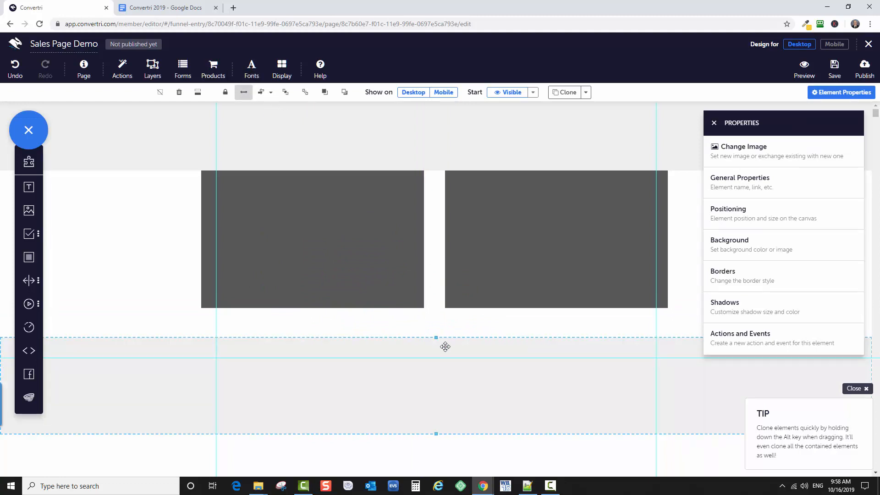
{"action": "left_click_drag", "start_coordinate": [445, 347], "coordinate": [440, 405]}
Extend both dark panels downward to just above the horizontal guide.
{"action": "left_click", "coordinate": [475, 277]}
{"action": "left_click", "coordinate": [349, 284]}
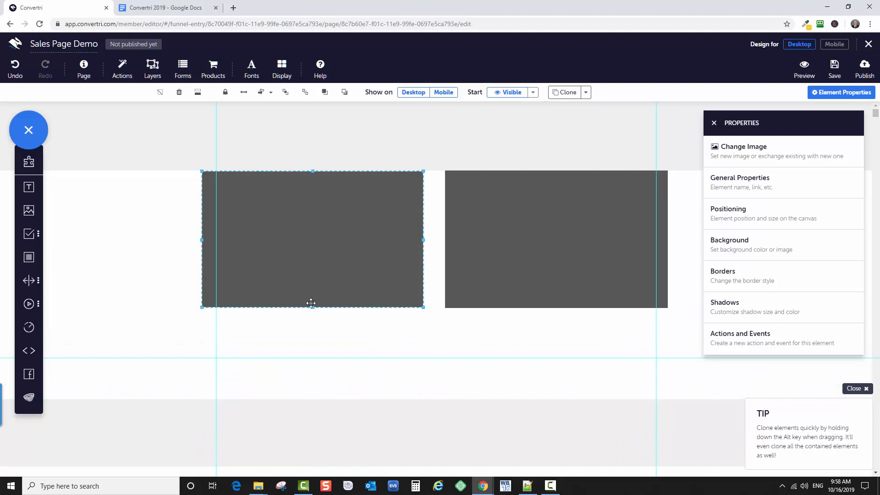
{"action": "left_click_drag", "start_coordinate": [313, 315], "coordinate": [316, 351]}
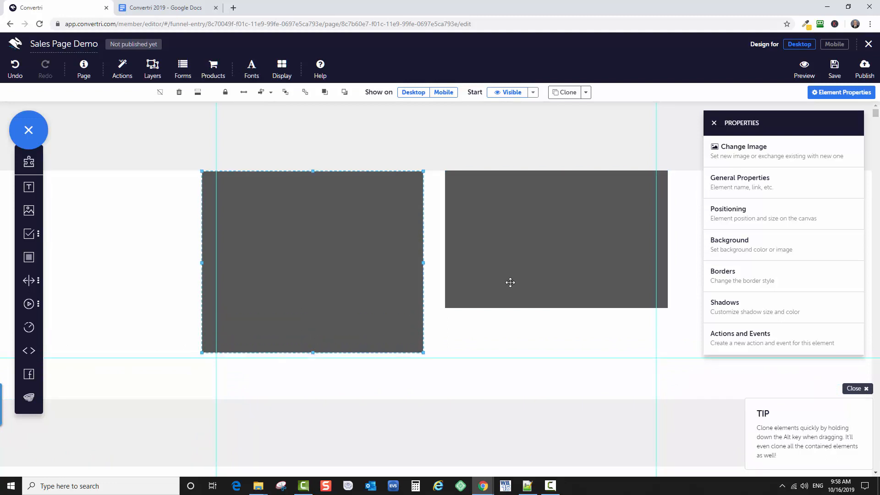
{"action": "left_click", "coordinate": [541, 300]}
{"action": "left_click_drag", "start_coordinate": [556, 316], "coordinate": [554, 348]}
{"action": "left_click", "coordinate": [534, 369]}
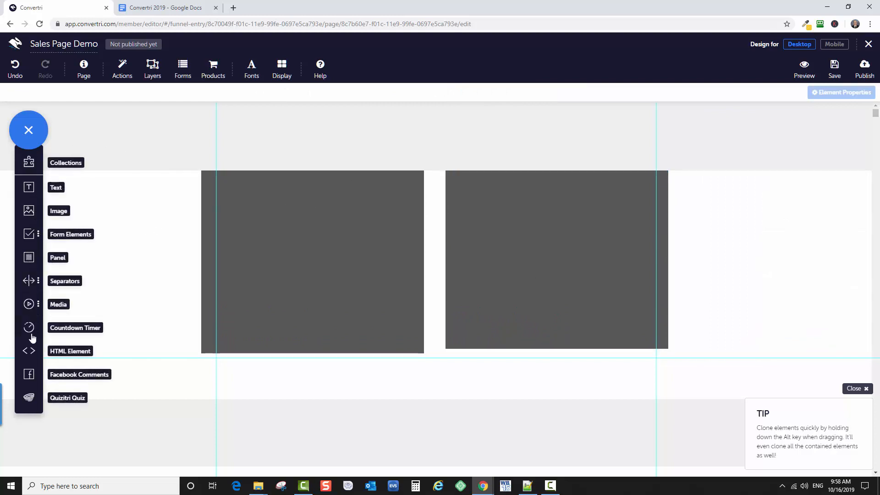
Add a text element near the middle of the full-width top panel.
{"action": "left_click_drag", "start_coordinate": [31, 188], "coordinate": [384, 134]}
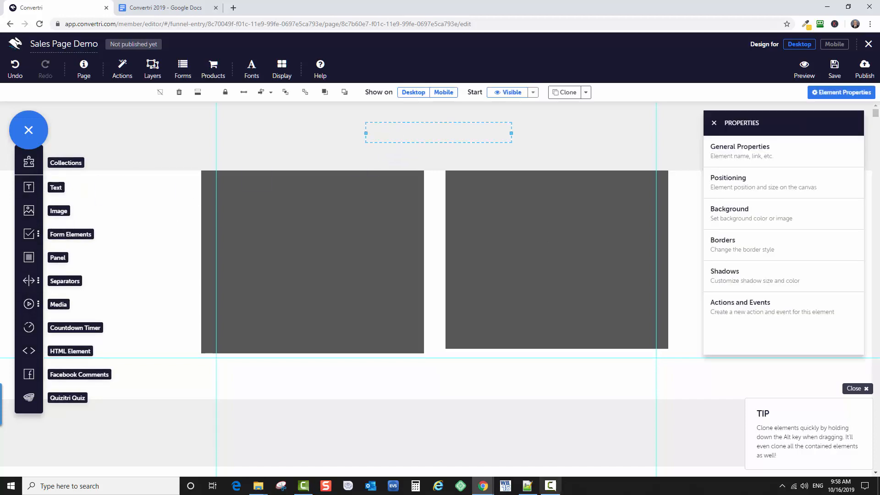
Copy the opening "Video is one of the most powerful marketing tools" paragraph from the Convertri 2019 Google Doc into the top panel's text element.
{"action": "left_click", "coordinate": [157, 8]}
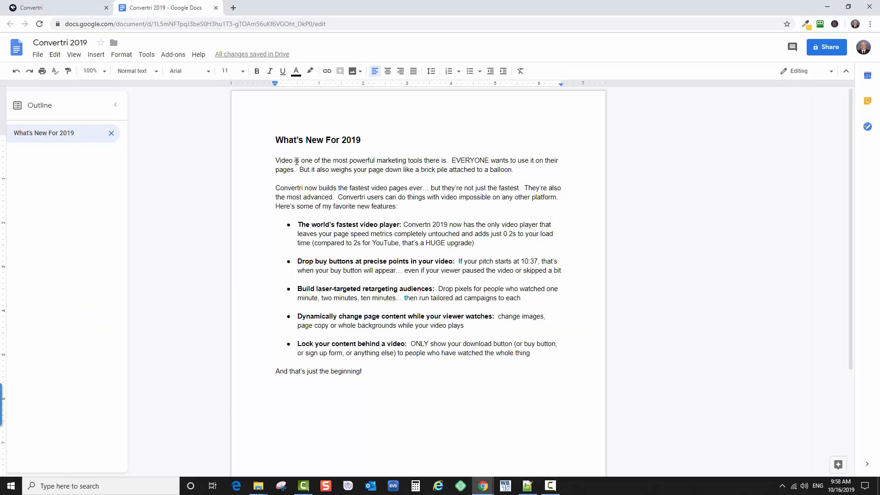
{"action": "triple_click", "coordinate": [297, 161]}
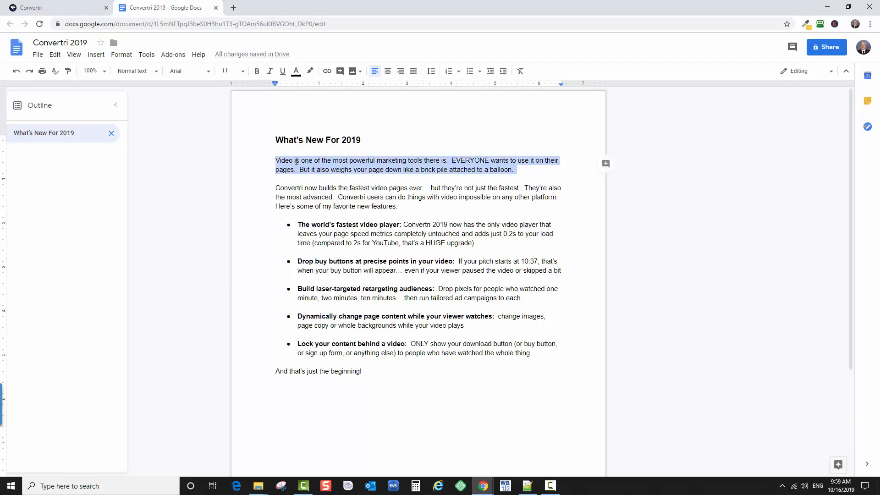
{"action": "left_click", "coordinate": [827, 7]}
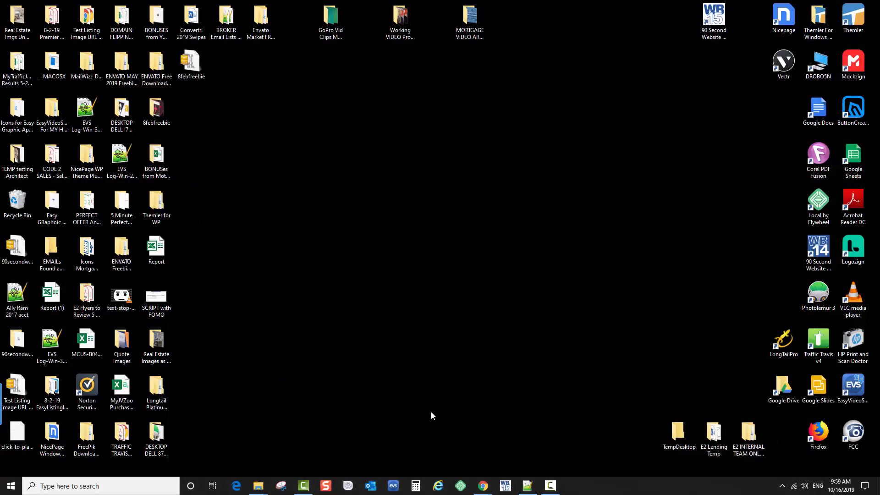
{"action": "mouse_move", "coordinate": [483, 485]}
{"action": "left_click", "coordinate": [524, 450]}
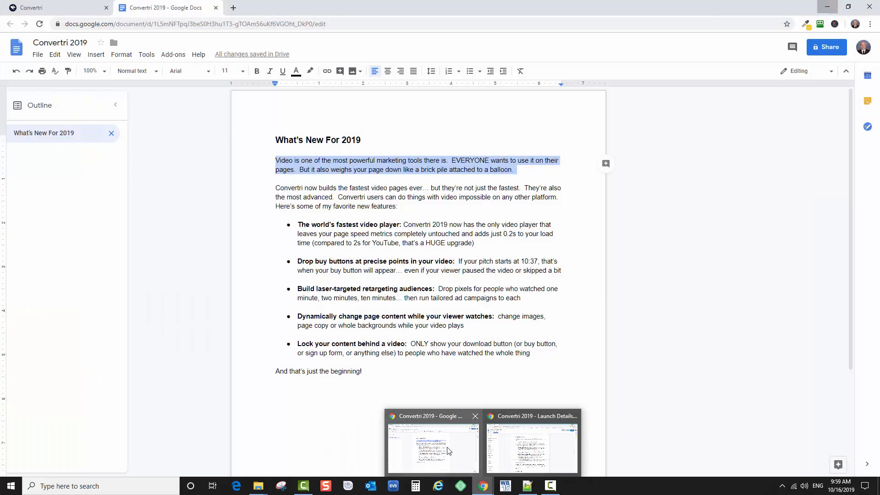
{"action": "left_click", "coordinate": [448, 451]}
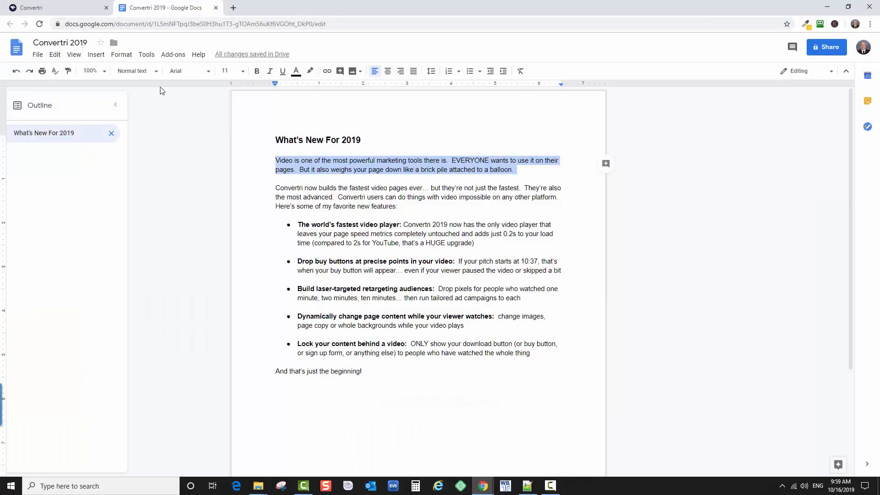
{"action": "left_click", "coordinate": [51, 8]}
{"action": "type", "text": "Video is one of the most powerful marketing tools there is - EVERYONE wants to use it on their pages"}
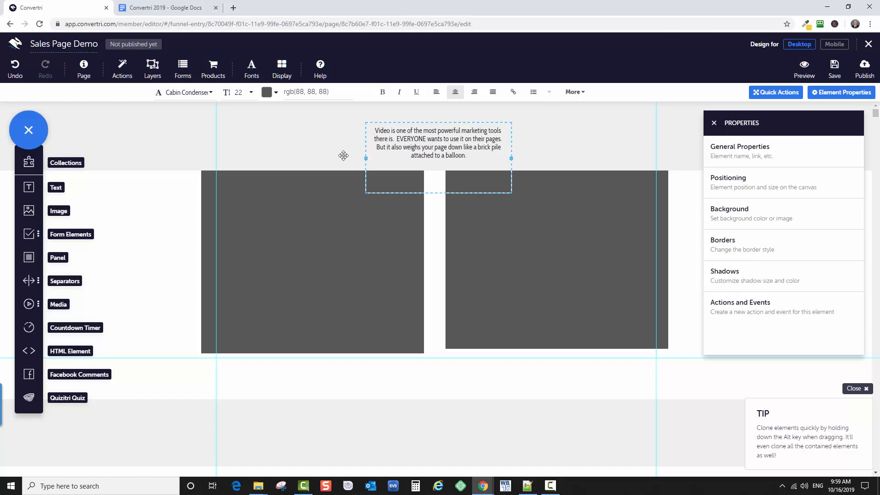
Widen the pasted paragraph's text element on both sides within the top panel.
{"action": "left_click_drag", "start_coordinate": [366, 159], "coordinate": [182, 140]}
{"action": "left_click", "coordinate": [262, 93]}
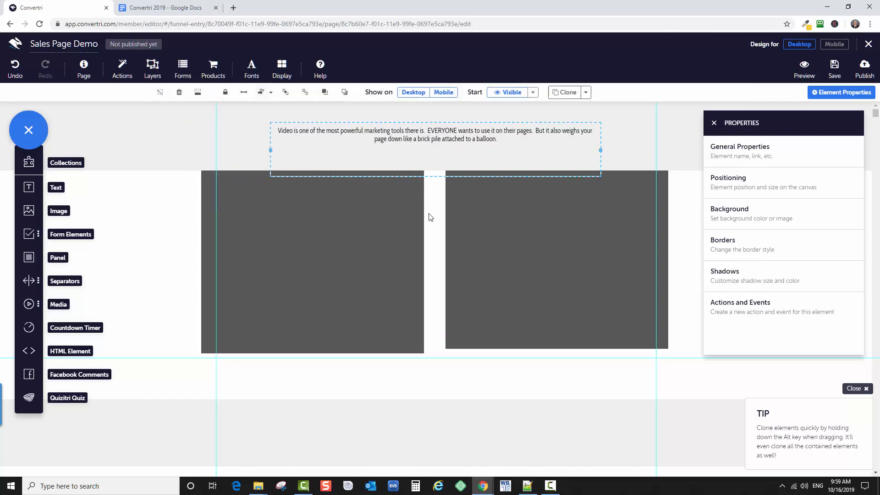
Set the whole paragraph's font size to 22 and move its text element slightly higher in the top panel.
{"action": "double_click", "coordinate": [488, 151]}
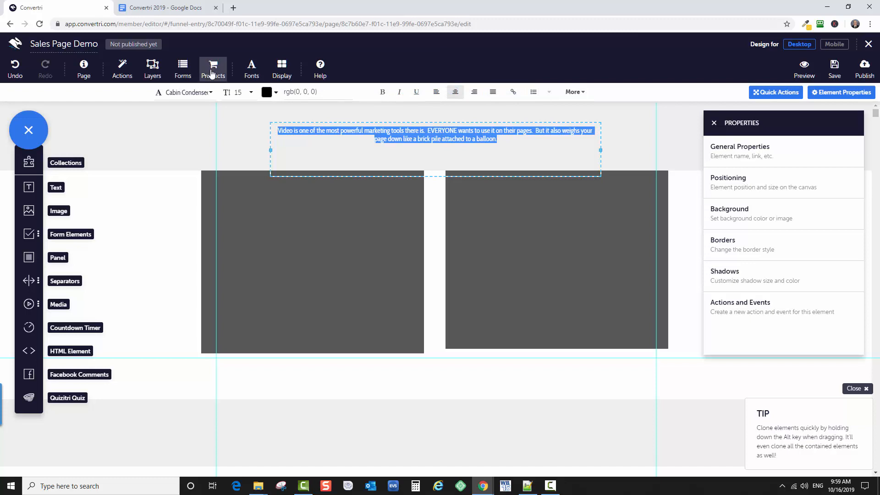
{"action": "left_click", "coordinate": [252, 93]}
{"action": "scroll", "coordinate": [254, 174], "scroll_direction": "down", "scroll_amount": 2}
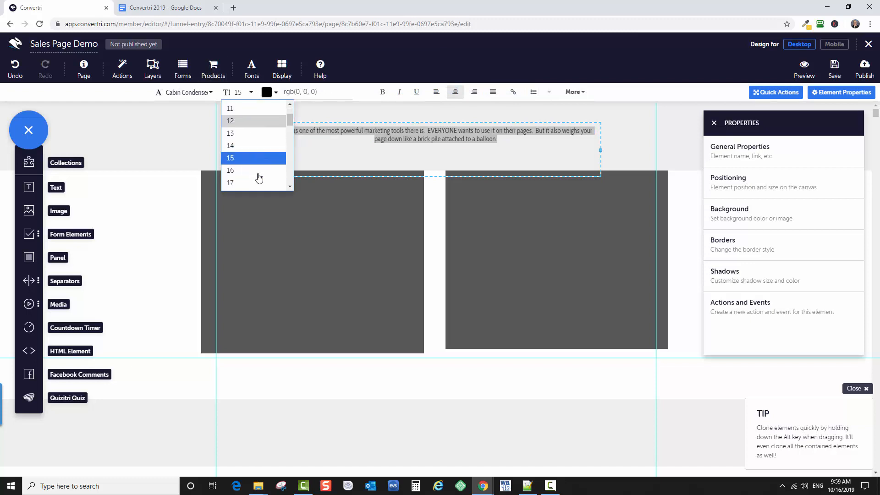
{"action": "left_click", "coordinate": [238, 142]}
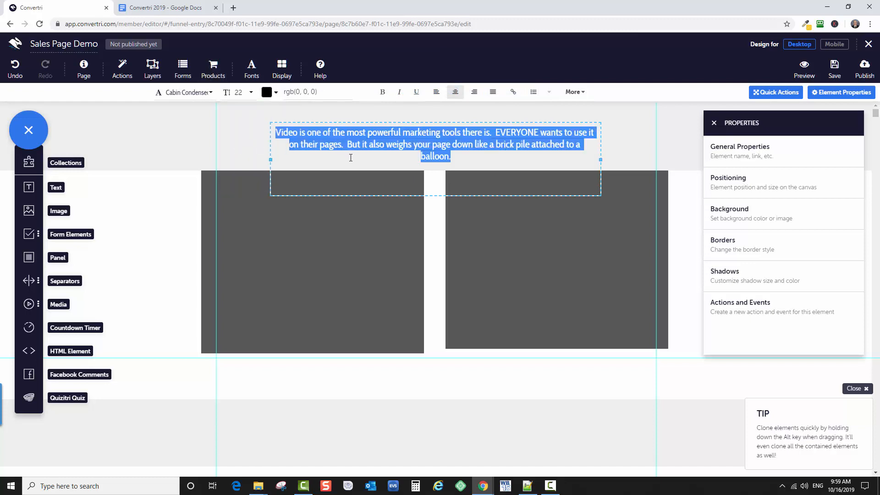
{"action": "left_click", "coordinate": [469, 166]}
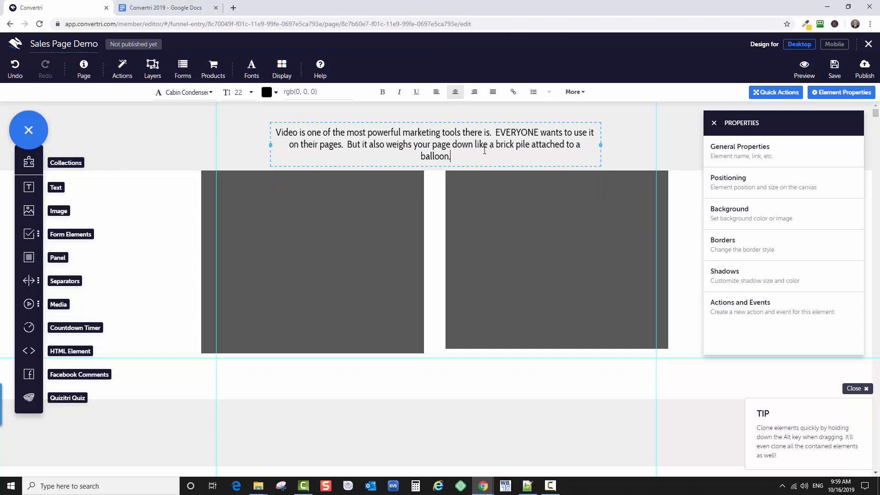
{"action": "left_click", "coordinate": [502, 123]}
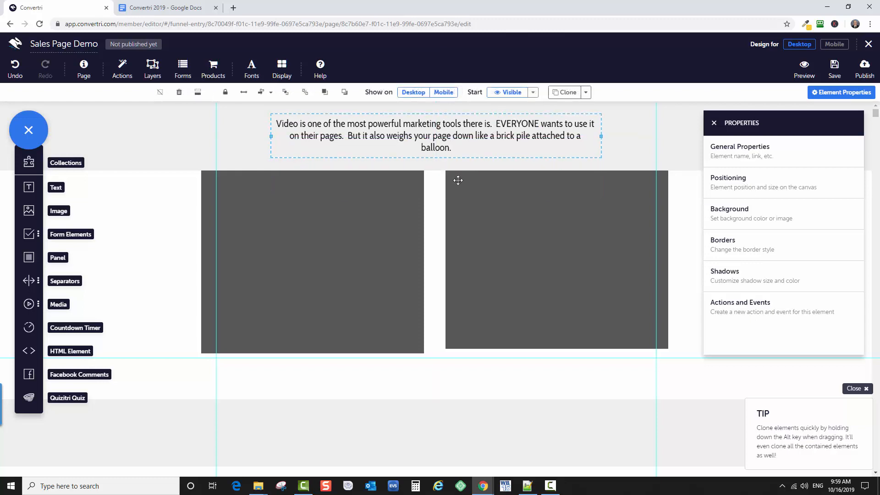
Add a text element inside the left dark panel and fill it with random placeholder letters.
{"action": "left_click", "coordinate": [235, 235]}
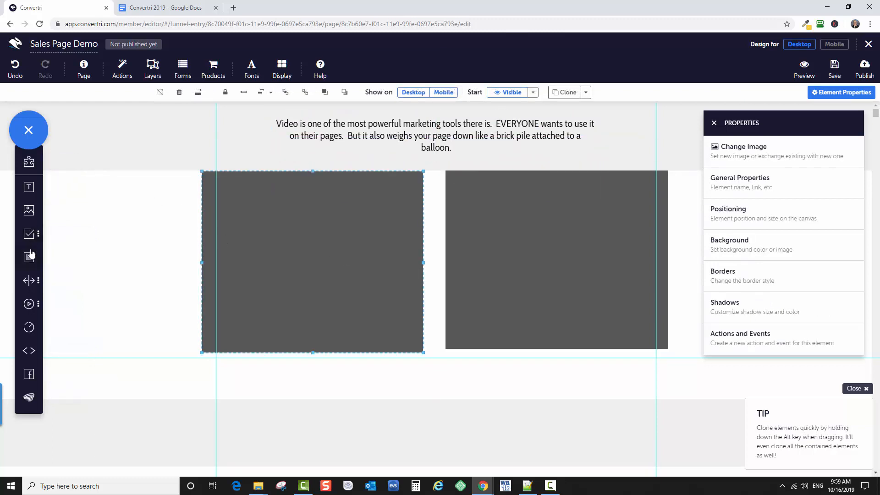
{"action": "left_click_drag", "start_coordinate": [19, 187], "coordinate": [279, 258]}
{"action": "left_click", "coordinate": [290, 254]}
{"action": "type", "text": "sdfsd"}
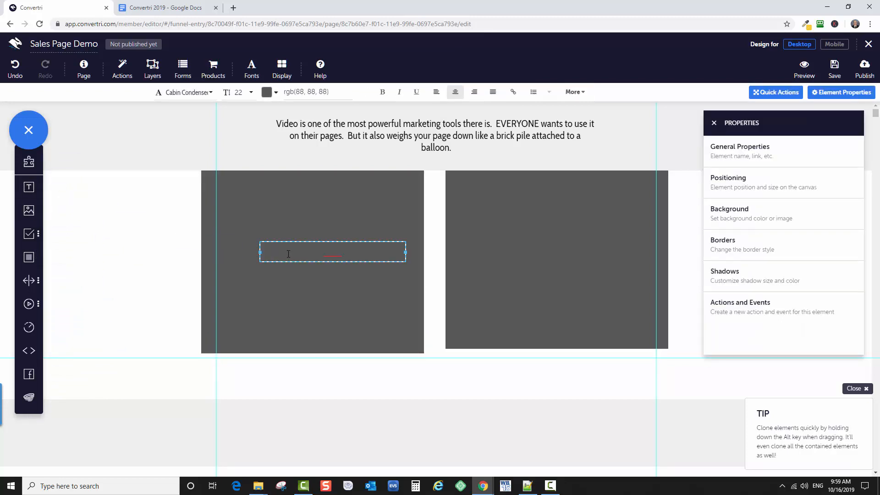
{"action": "type", "text": "fsdfsdfsdf"}
Move the placeholder text element out of the left dark panel to below it and delete it.
{"action": "left_click_drag", "start_coordinate": [373, 243], "coordinate": [408, 387]}
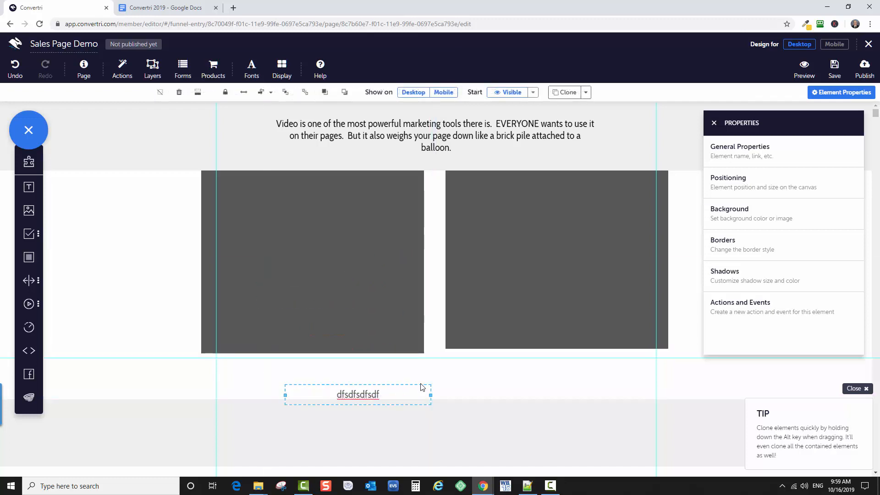
{"action": "left_click", "coordinate": [369, 390]}
{"action": "double_click", "coordinate": [370, 389]}
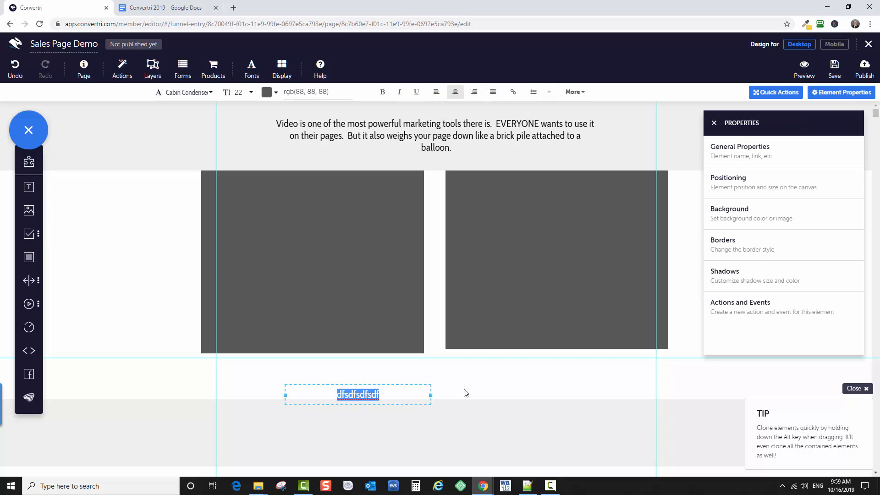
{"action": "left_click", "coordinate": [398, 403]}
{"action": "key", "text": "Delete"}
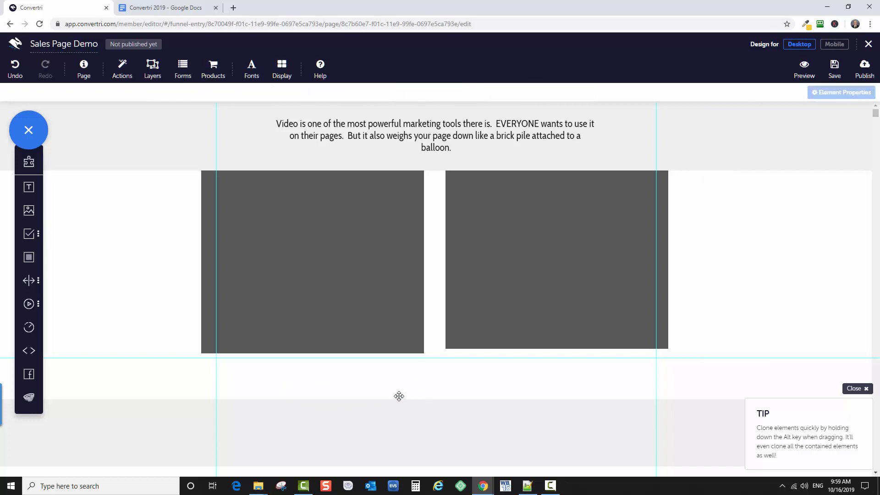
Set the font size of the last word in the top panel's paragraph to 26.
{"action": "left_click", "coordinate": [448, 156]}
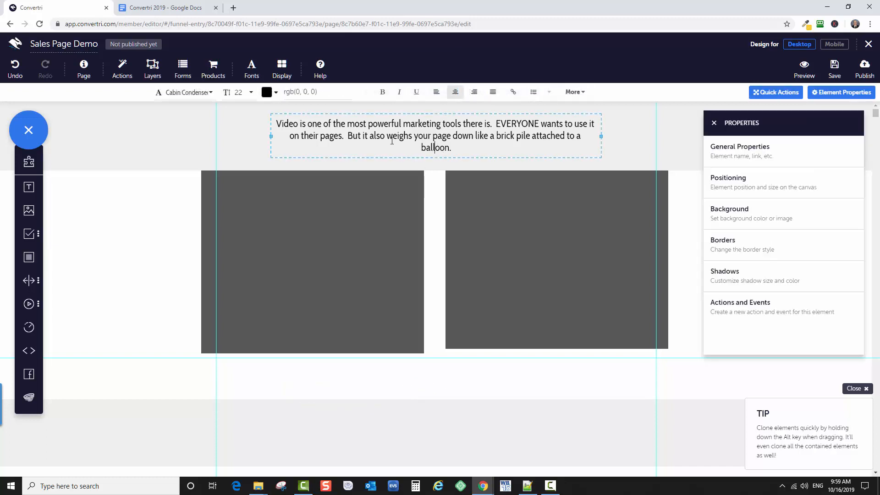
{"action": "left_click", "coordinate": [241, 92]}
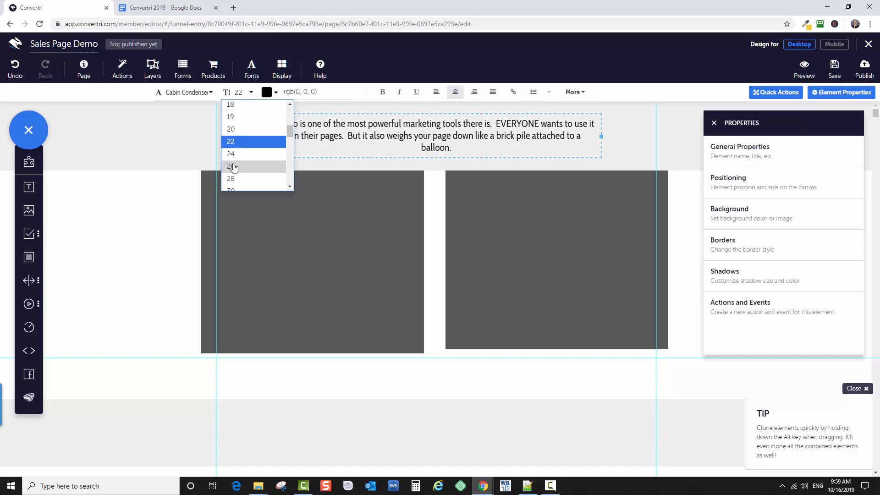
{"action": "left_click", "coordinate": [234, 166]}
{"action": "left_click", "coordinate": [127, 235]}
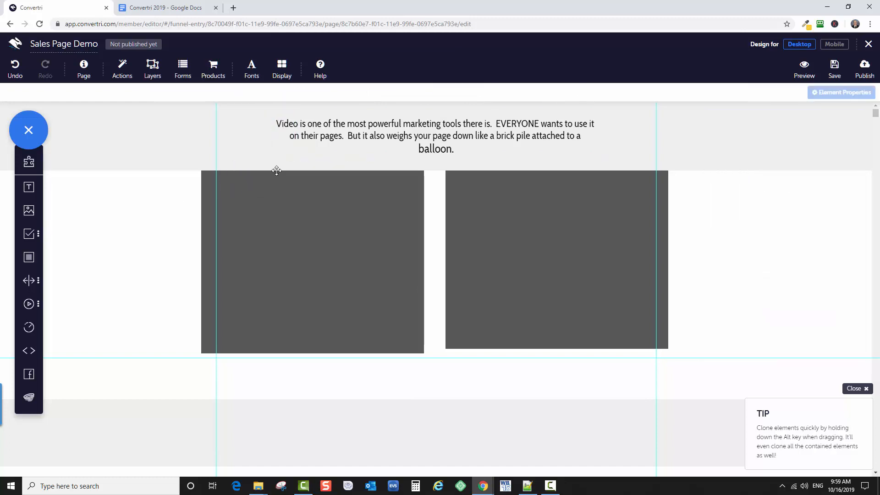
Set the font size of the entire paragraph in the top panel to 32.
{"action": "triple_click", "coordinate": [373, 134]}
{"action": "left_click", "coordinate": [251, 94]}
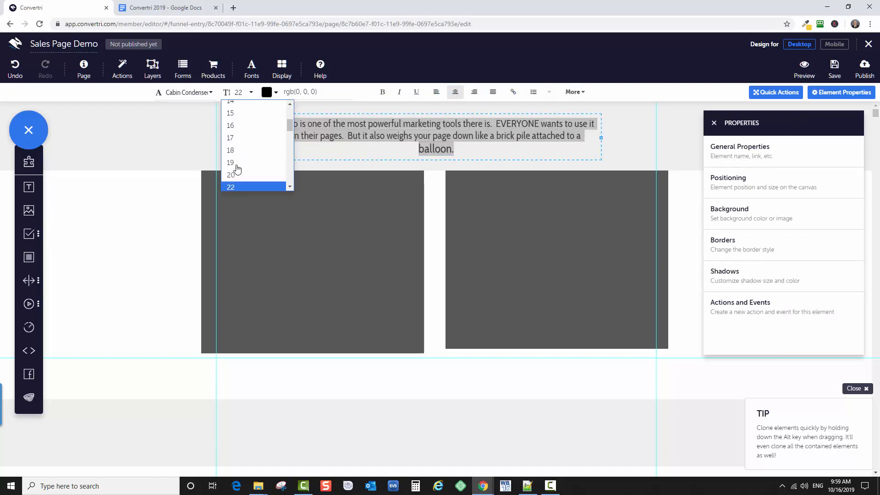
{"action": "scroll", "coordinate": [237, 172], "scroll_direction": "down", "scroll_amount": 2}
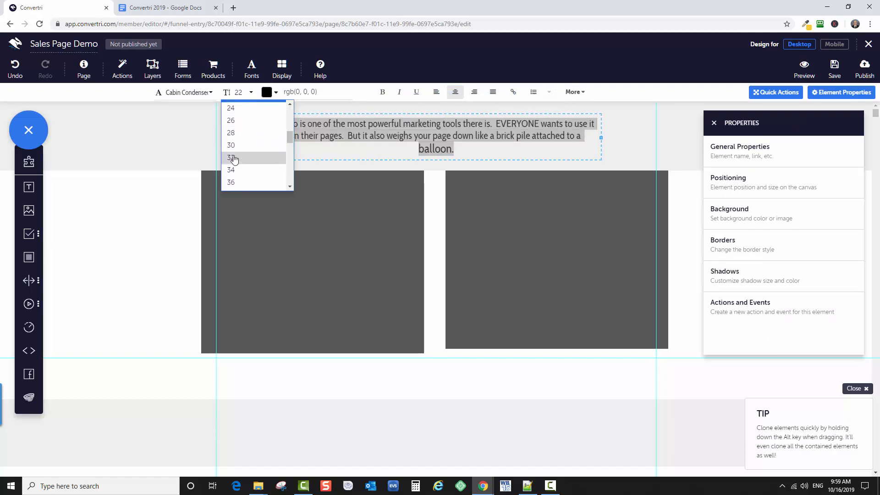
{"action": "left_click", "coordinate": [233, 158]}
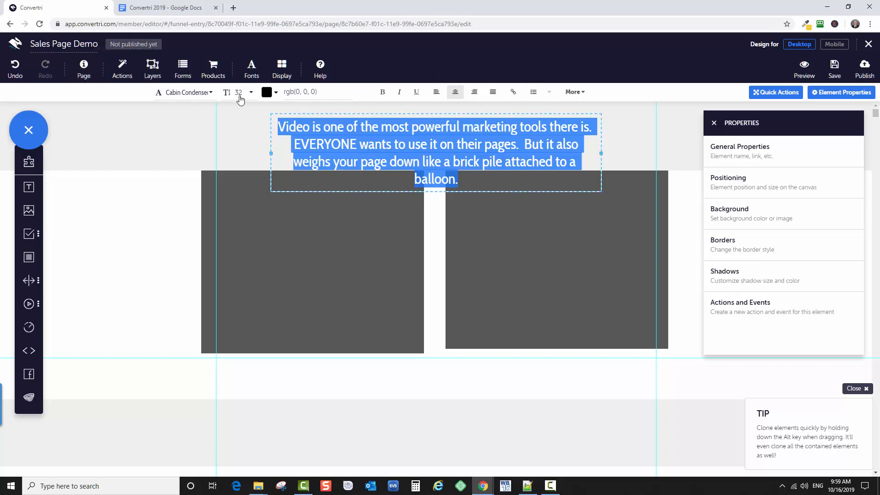
Try the full-width setting on the paragraph's text element and turn it off again.
{"action": "left_click", "coordinate": [264, 144]}
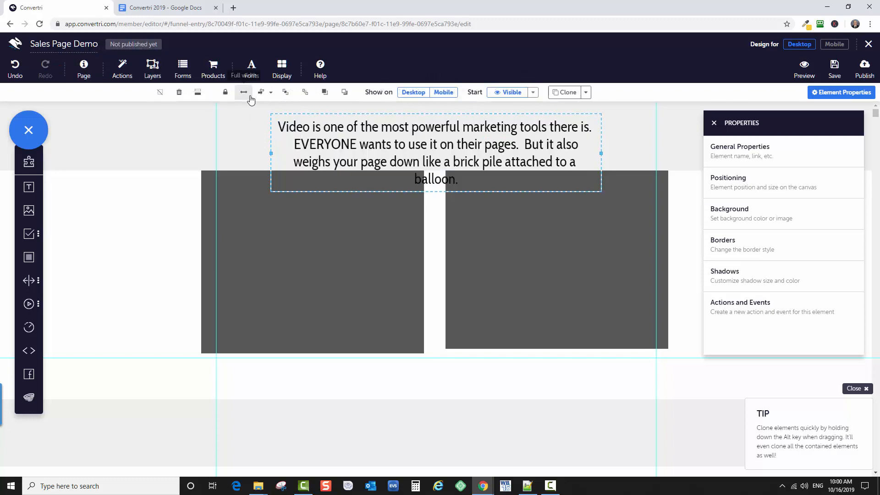
{"action": "left_click", "coordinate": [244, 92]}
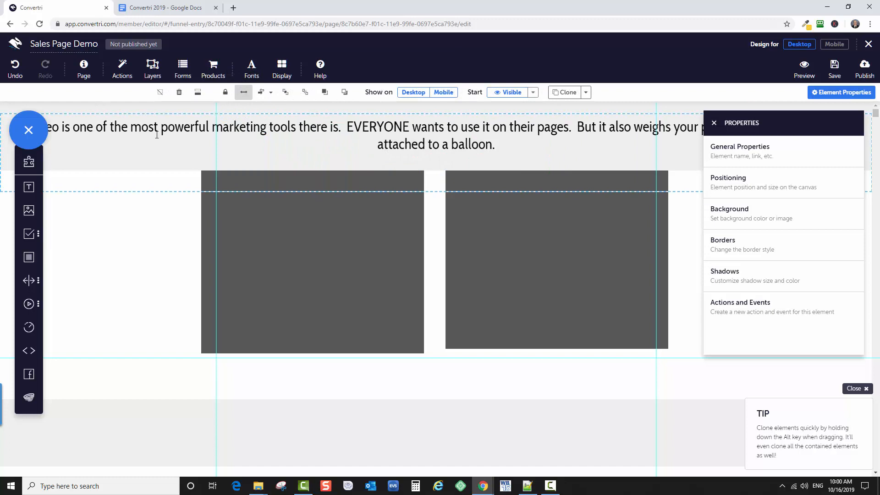
{"action": "left_click", "coordinate": [244, 93]}
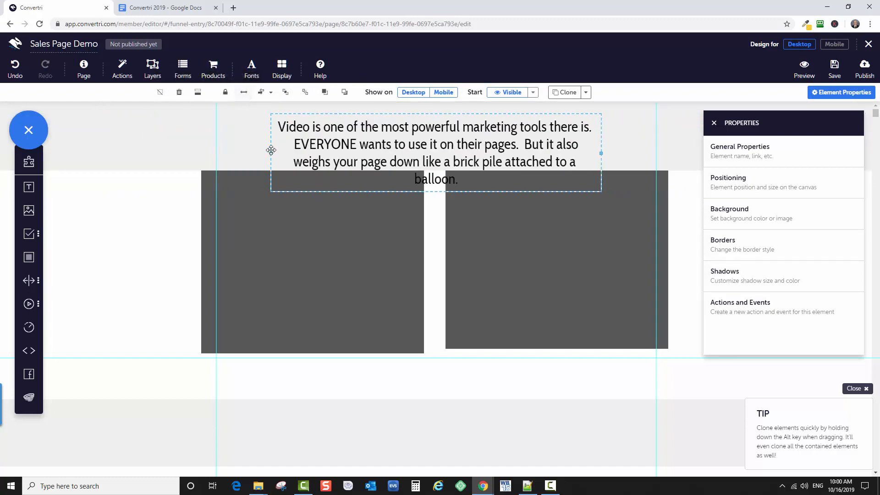
Widen the paragraph's text element on both sides to line up with the outer edges of the two dark panels.
{"action": "left_click_drag", "start_coordinate": [271, 151], "coordinate": [201, 135]}
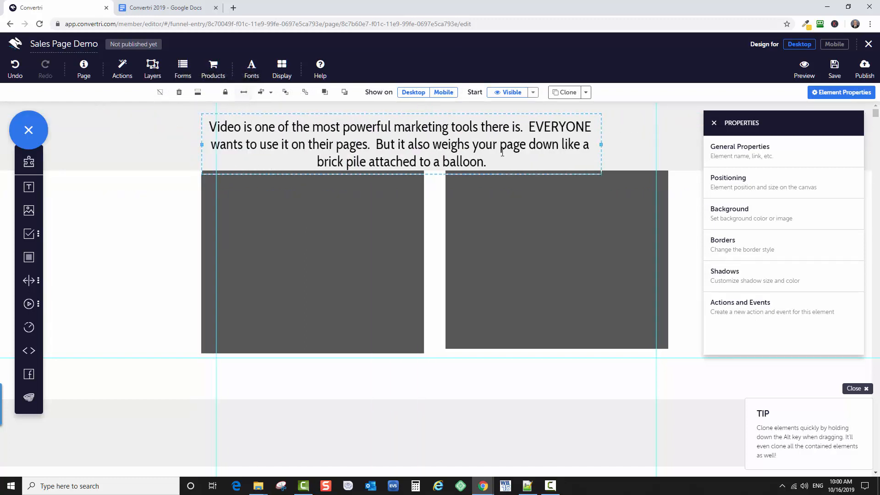
{"action": "left_click_drag", "start_coordinate": [616, 145], "coordinate": [667, 145]}
Move both dark panels down to the lower full-width panel and extend the top panel downward to fit its paragraph.
{"action": "left_click", "coordinate": [439, 174]}
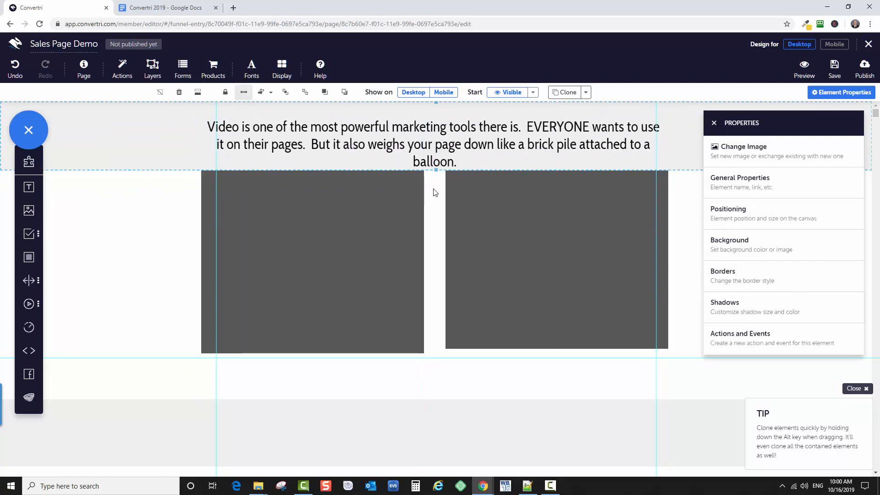
{"action": "left_click_drag", "start_coordinate": [345, 220], "coordinate": [345, 273]}
{"action": "left_click", "coordinate": [537, 225]}
{"action": "left_click_drag", "start_coordinate": [536, 225], "coordinate": [552, 272]}
{"action": "left_click", "coordinate": [363, 248]}
{"action": "left_click", "coordinate": [360, 160]}
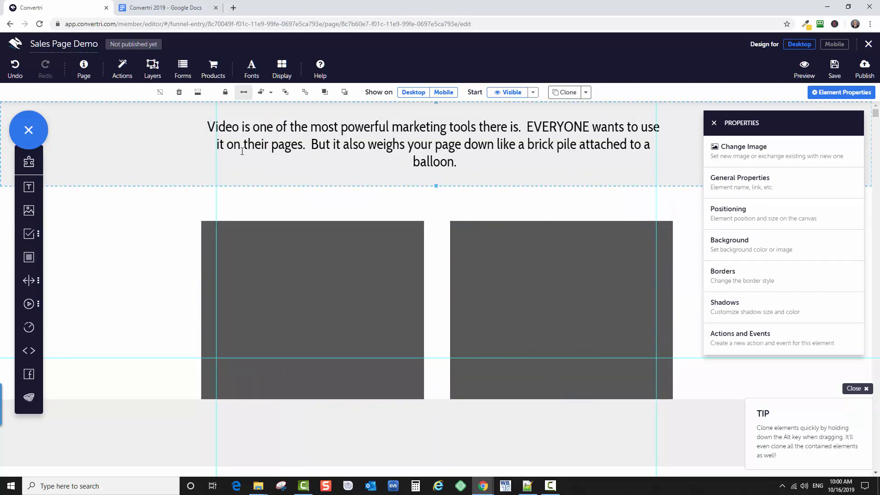
{"action": "left_click", "coordinate": [523, 128]}
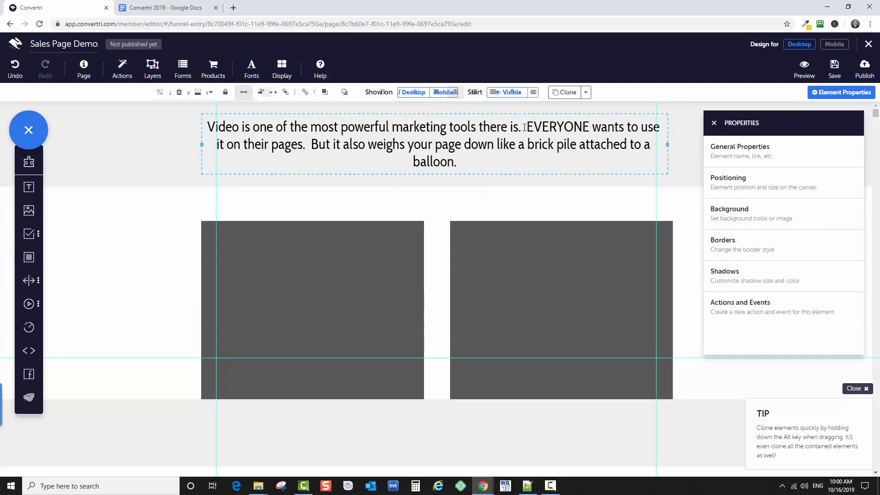
Enlarge the left dark panel up to the top panel's lower edge and further outward to the left.
{"action": "left_click", "coordinate": [356, 257]}
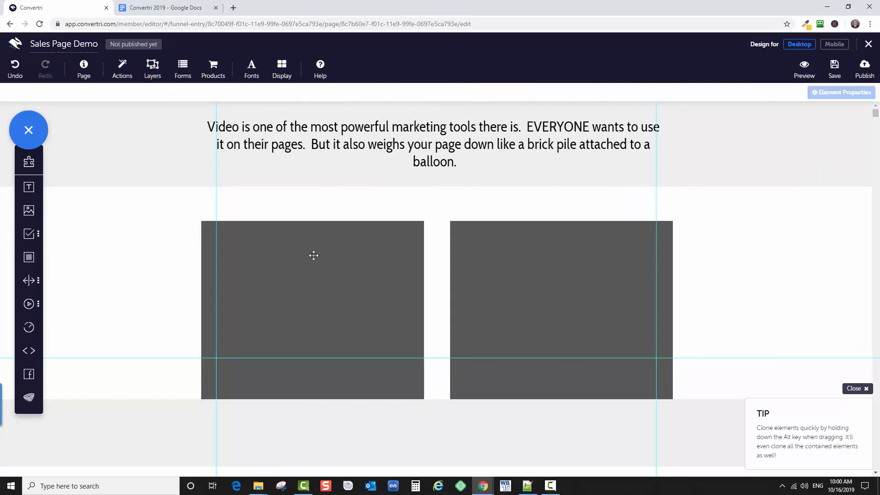
{"action": "left_click_drag", "start_coordinate": [246, 275], "coordinate": [288, 238]}
{"action": "left_click_drag", "start_coordinate": [206, 369], "coordinate": [126, 399]}
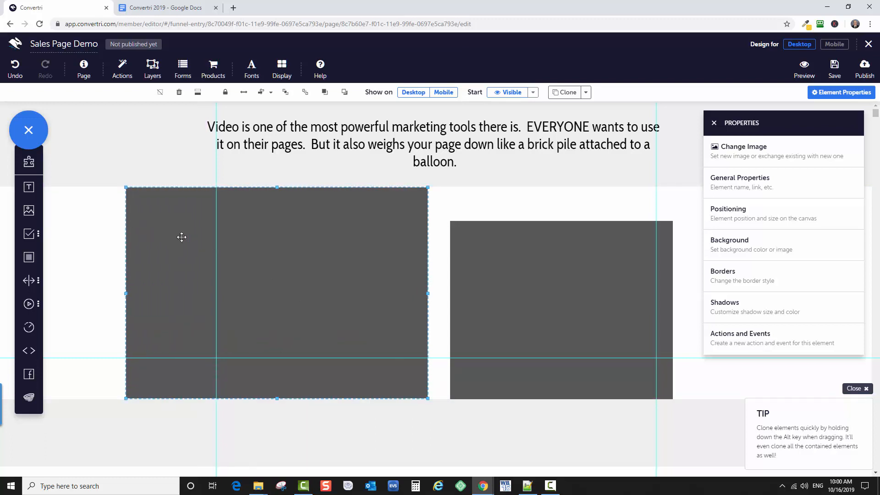
{"action": "left_click", "coordinate": [98, 225]}
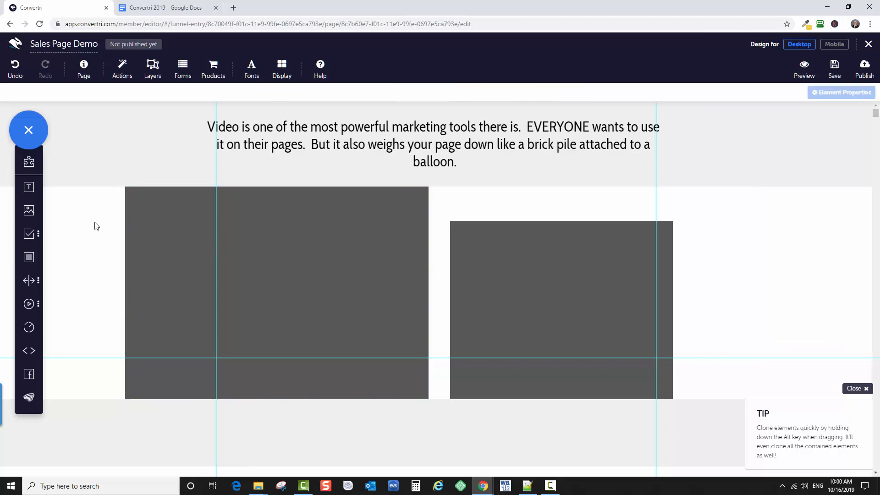
Insert JV Banner Ad-03-300x250.png from the Convertri 2019 media folder and place it on the left dark panel.
{"action": "left_click", "coordinate": [28, 212]}
{"action": "scroll", "coordinate": [293, 202], "scroll_direction": "down", "scroll_amount": 5}
{"action": "scroll", "coordinate": [288, 216], "scroll_direction": "up", "scroll_amount": 4}
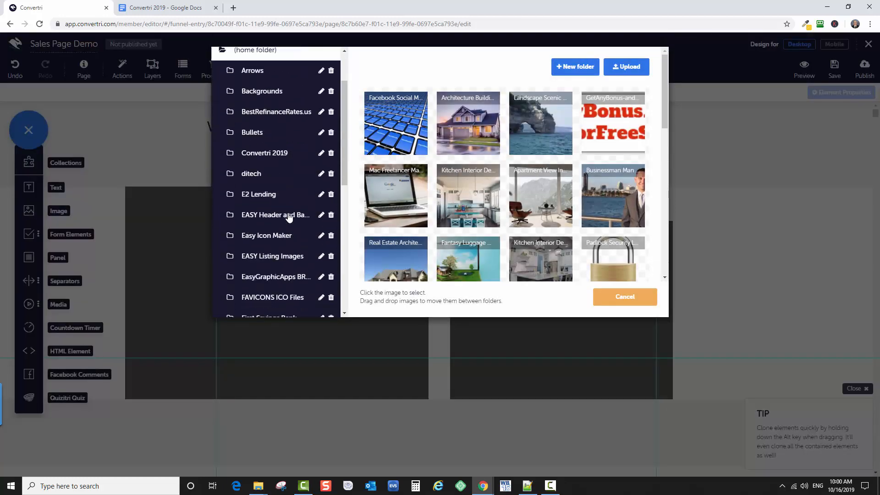
{"action": "scroll", "coordinate": [289, 217], "scroll_direction": "up", "scroll_amount": 2}
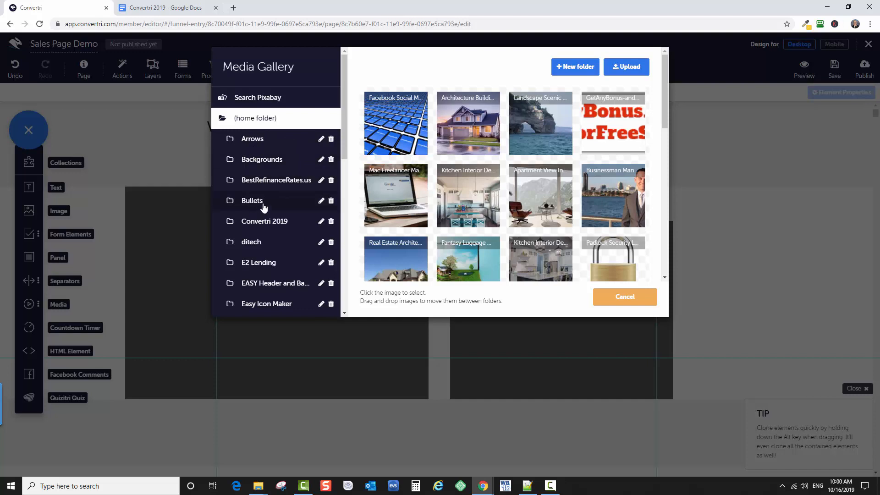
{"action": "left_click", "coordinate": [255, 222]}
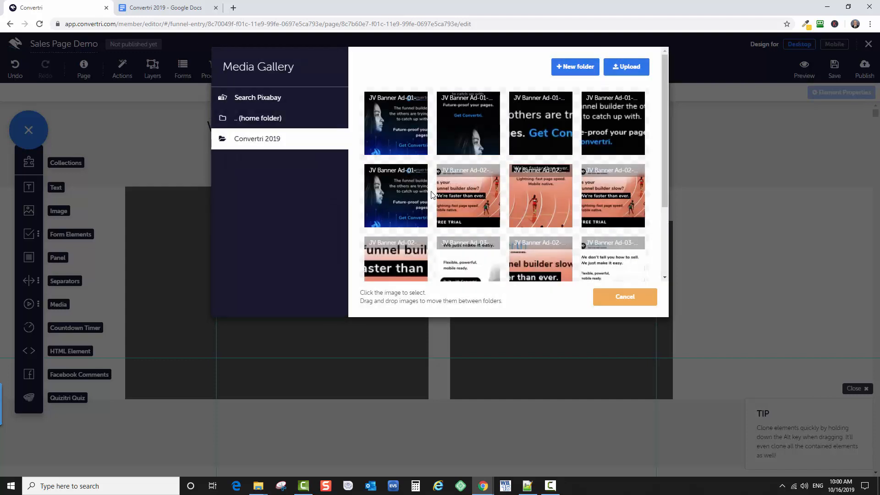
{"action": "scroll", "coordinate": [505, 200], "scroll_direction": "down", "scroll_amount": 3}
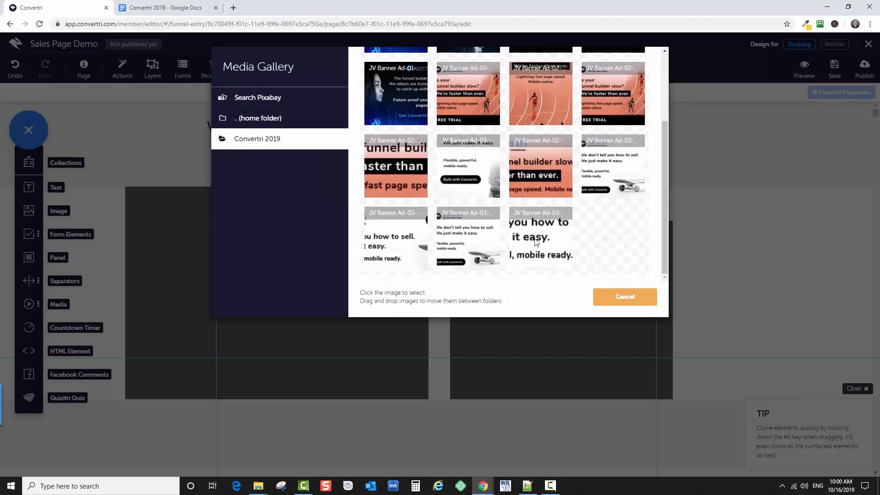
{"action": "left_click", "coordinate": [590, 178]}
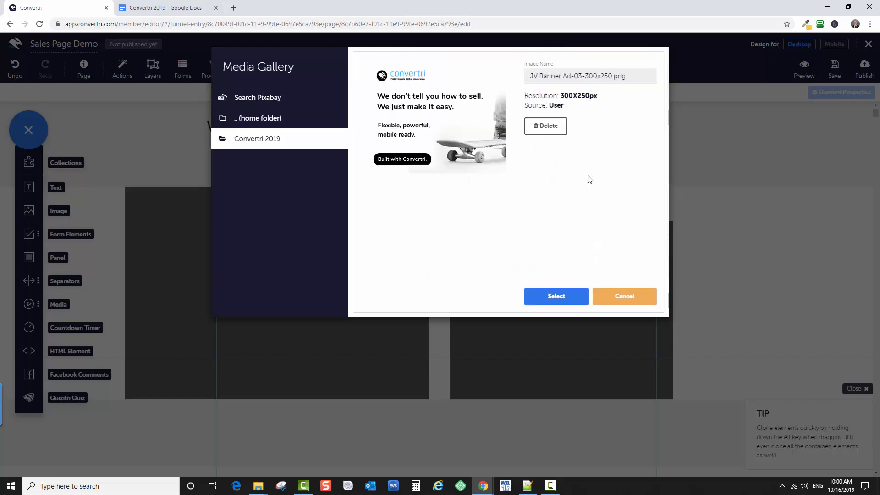
{"action": "left_click", "coordinate": [555, 296]}
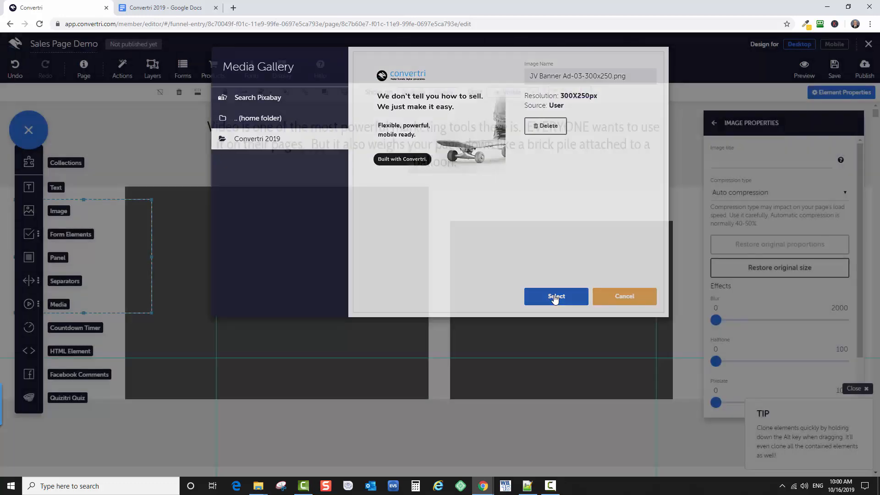
{"action": "left_click_drag", "start_coordinate": [121, 222], "coordinate": [281, 262]}
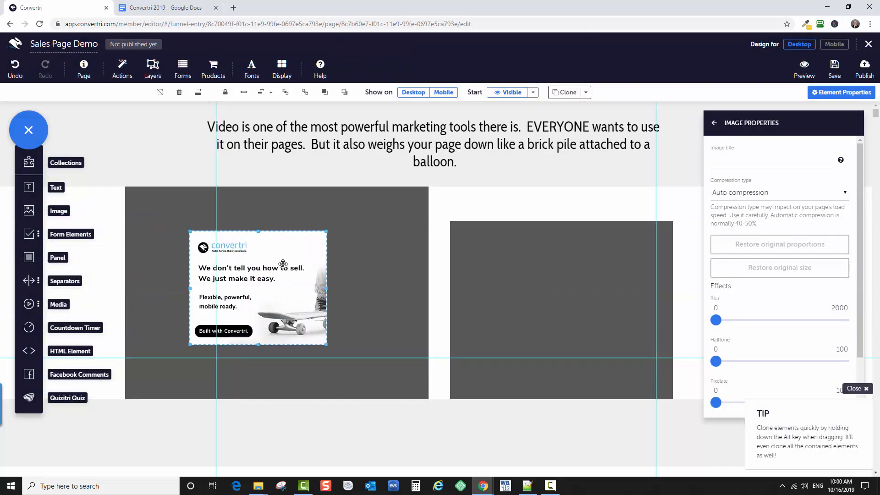
{"action": "left_click_drag", "start_coordinate": [300, 324], "coordinate": [262, 329]}
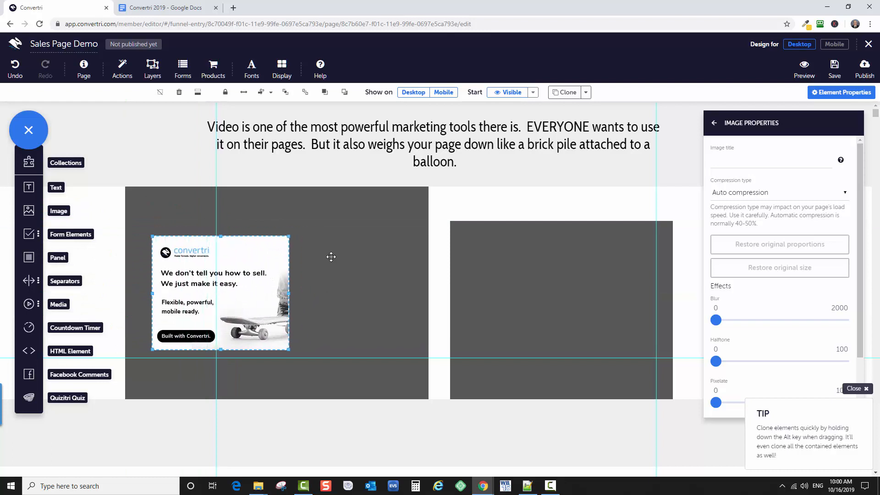
Select the left dark panel together with the banner image and apply Center Align and Middle Align.
{"action": "left_click", "coordinate": [333, 250]}
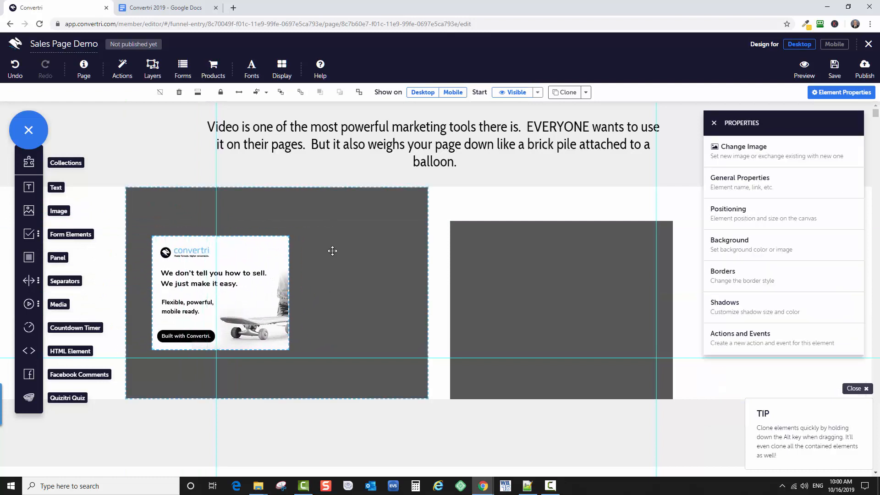
{"action": "left_click", "coordinate": [257, 93]}
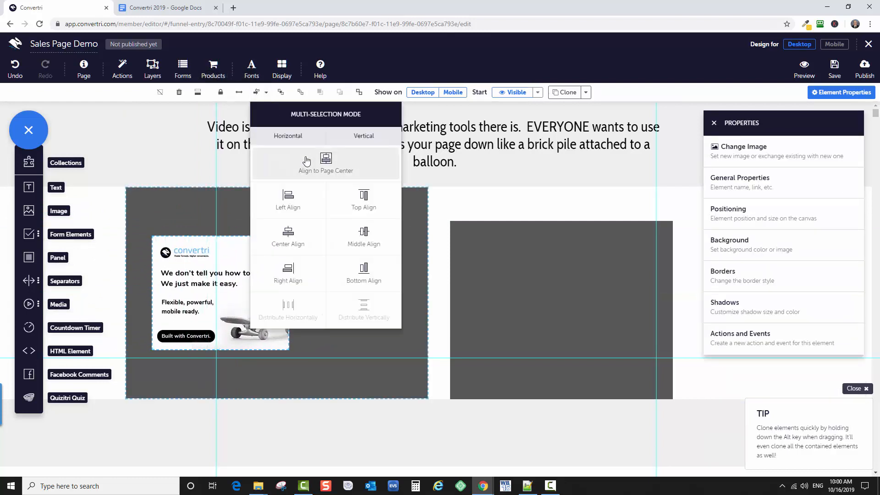
{"action": "left_click", "coordinate": [290, 237]}
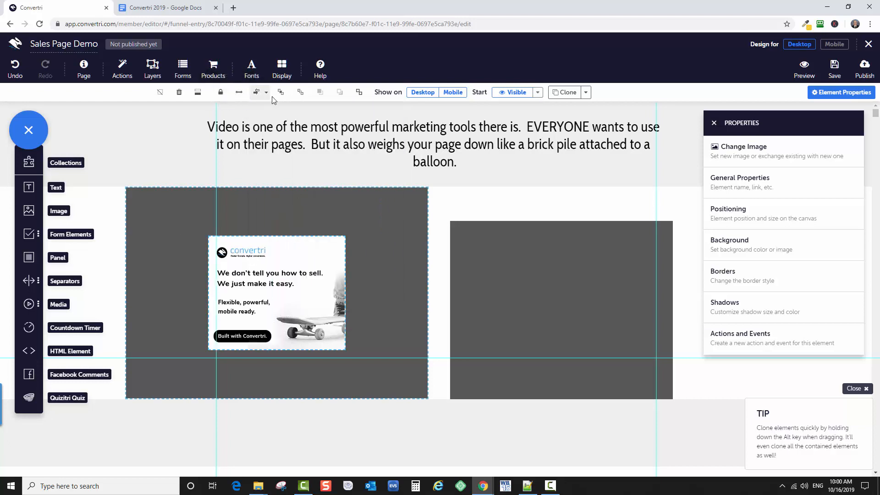
{"action": "left_click", "coordinate": [257, 92]}
{"action": "left_click", "coordinate": [366, 244]}
Move the banner image toward the panel's upper left and enlarge it to fill nearly the panel's full height.
{"action": "left_click_drag", "start_coordinate": [334, 345], "coordinate": [272, 323]}
{"action": "left_click", "coordinate": [324, 329]}
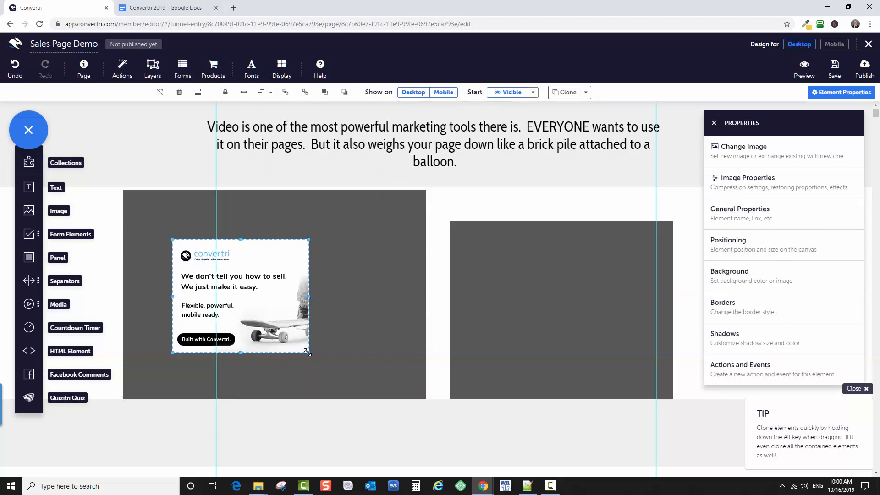
{"action": "left_click_drag", "start_coordinate": [307, 351], "coordinate": [421, 446]}
{"action": "left_click_drag", "start_coordinate": [355, 364], "coordinate": [332, 317]}
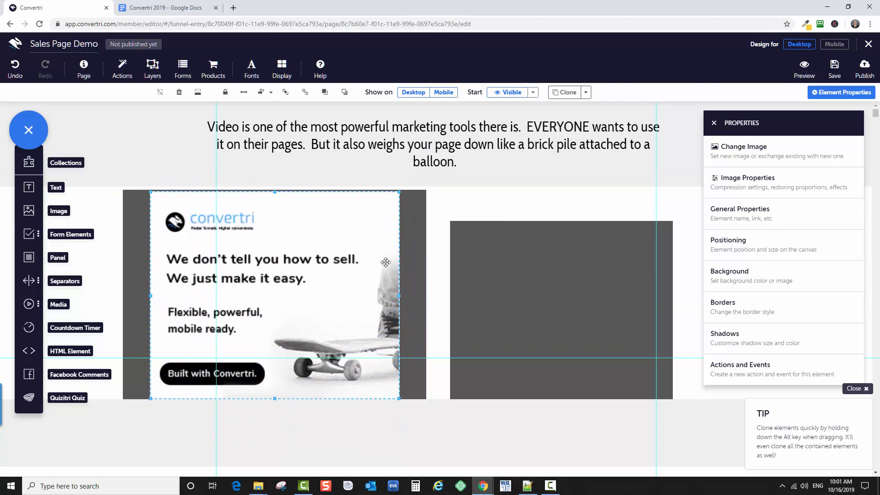
{"action": "left_click_drag", "start_coordinate": [395, 397], "coordinate": [386, 389]}
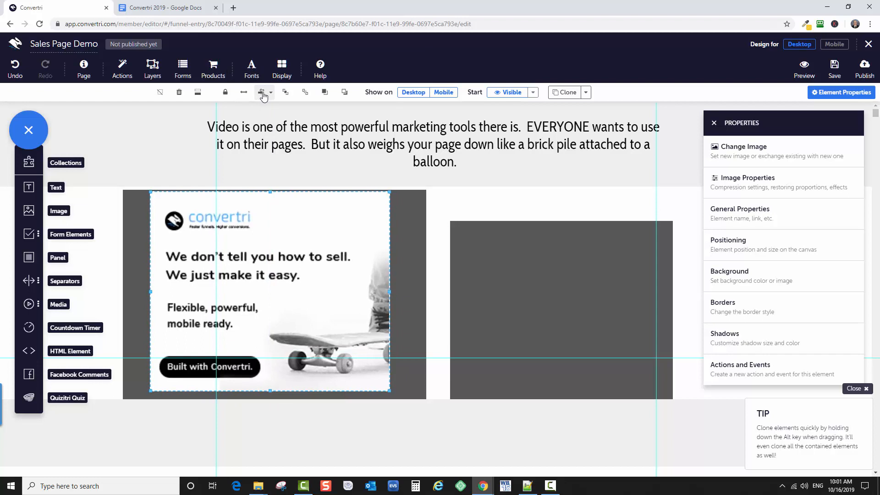
Center the enlarged banner horizontally and vertically within the left dark panel, undoing the stray alignment to the page center.
{"action": "left_click", "coordinate": [138, 255]}
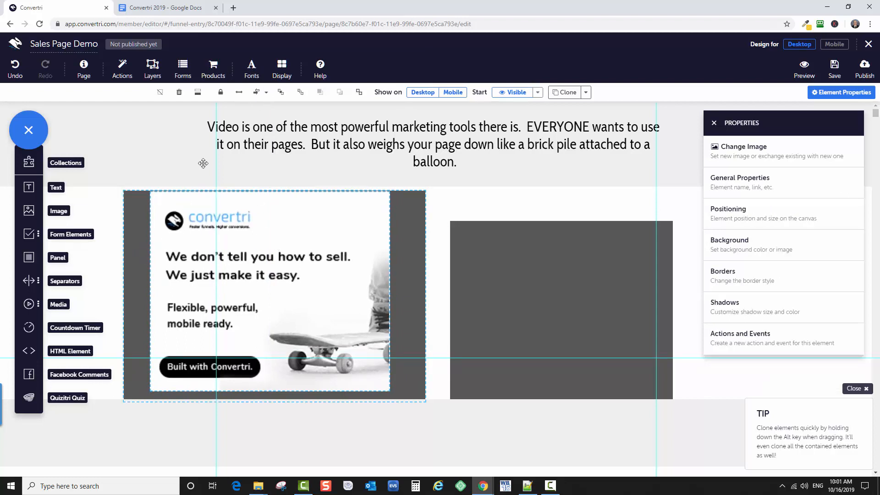
{"action": "left_click", "coordinate": [257, 92]}
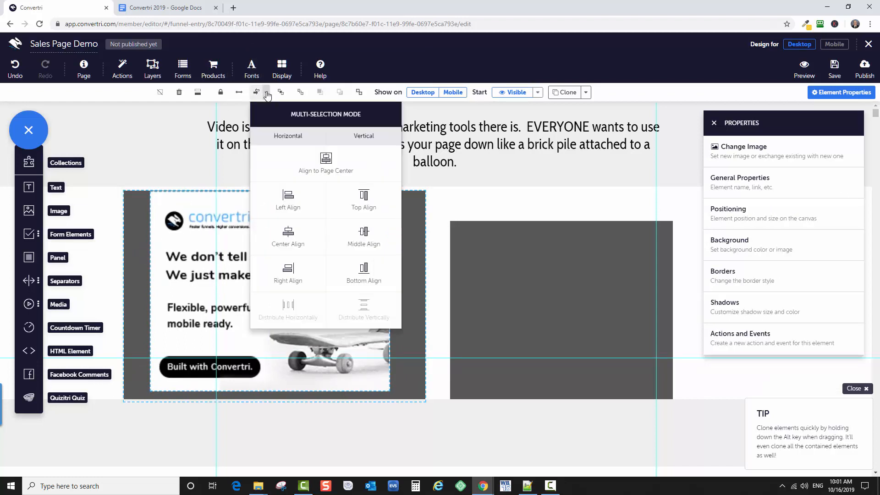
{"action": "left_click", "coordinate": [287, 225]}
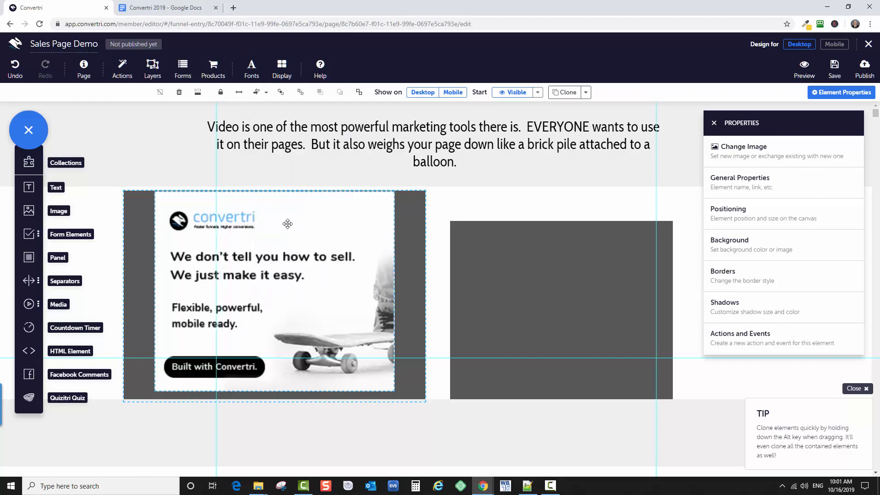
{"action": "left_click", "coordinate": [257, 92]}
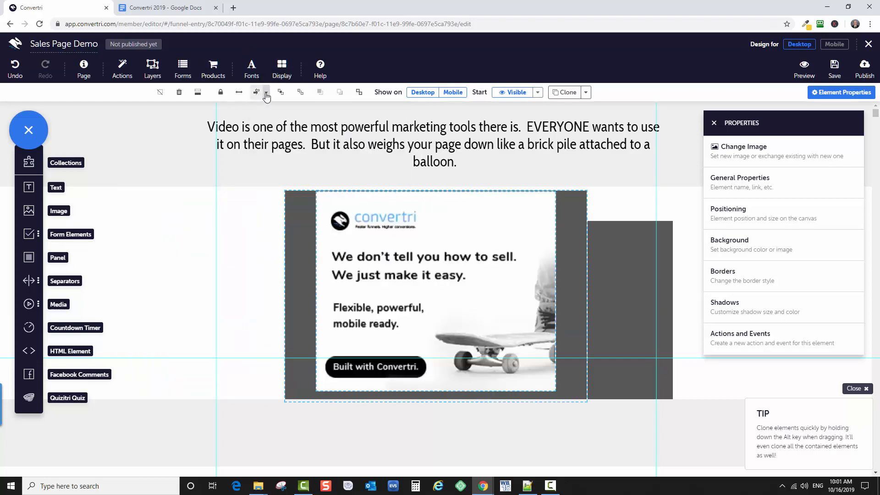
{"action": "left_click", "coordinate": [15, 68]}
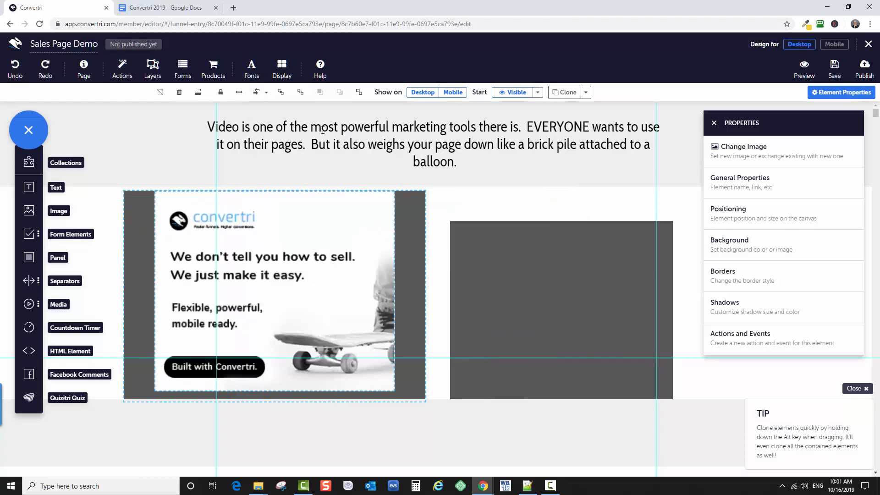
{"action": "left_click", "coordinate": [266, 92]}
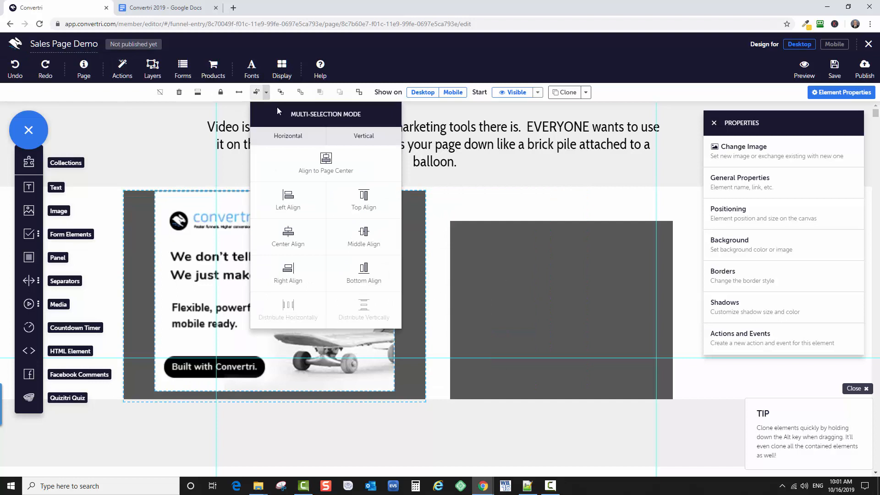
{"action": "left_click", "coordinate": [371, 247]}
{"action": "left_click", "coordinate": [437, 304]}
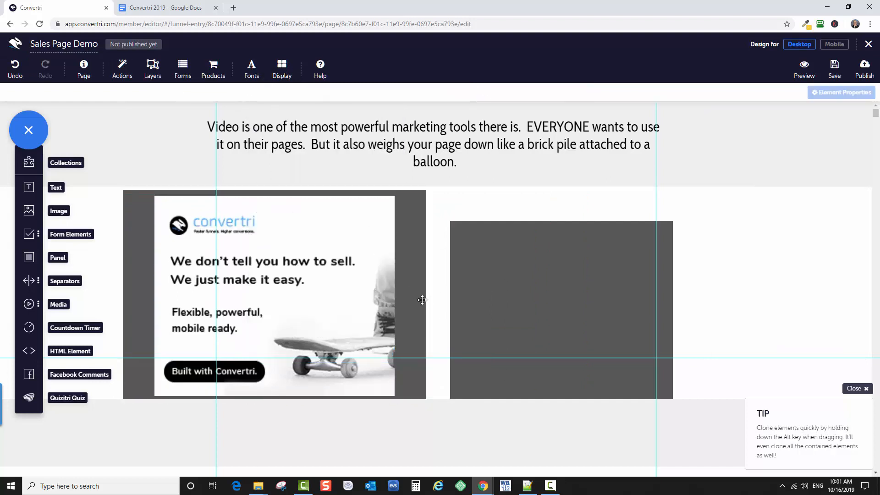
Narrow the left dark panel on both sides to a thin border around the banner and nudge the image to even the margins.
{"action": "left_click", "coordinate": [422, 299]}
{"action": "left_click_drag", "start_coordinate": [425, 298], "coordinate": [398, 298]}
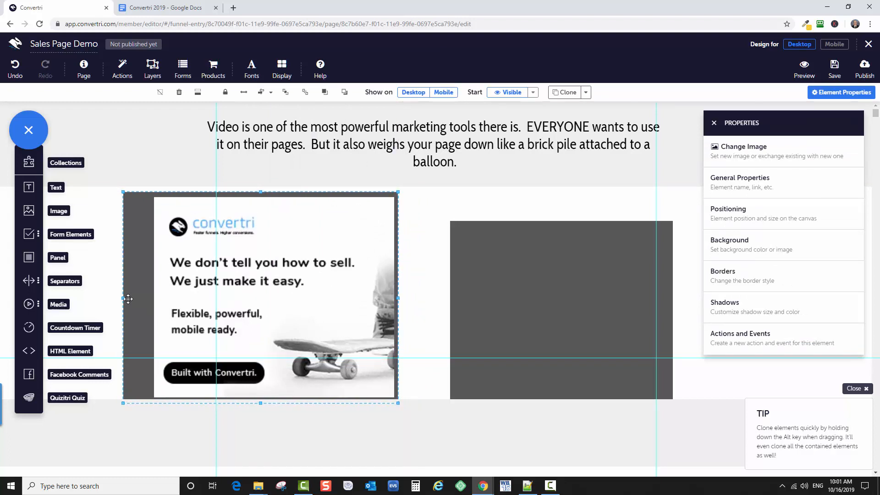
{"action": "left_click_drag", "start_coordinate": [122, 300], "coordinate": [148, 298]}
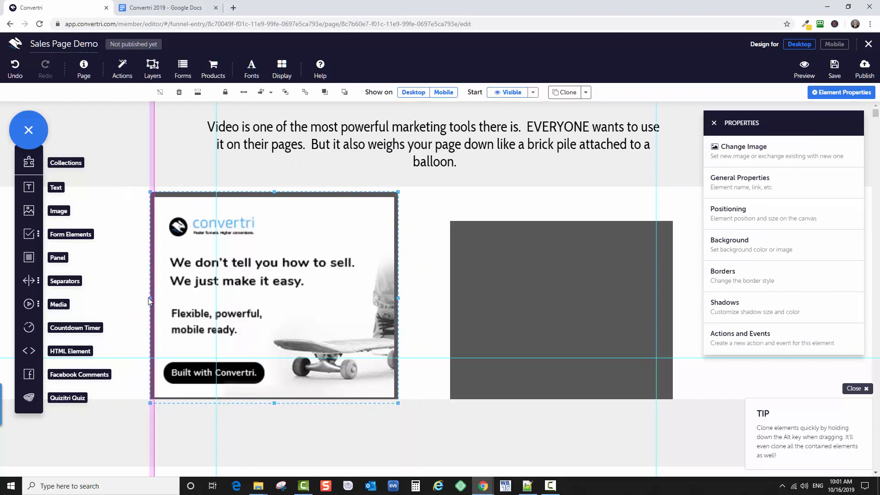
{"action": "left_click", "coordinate": [137, 298]}
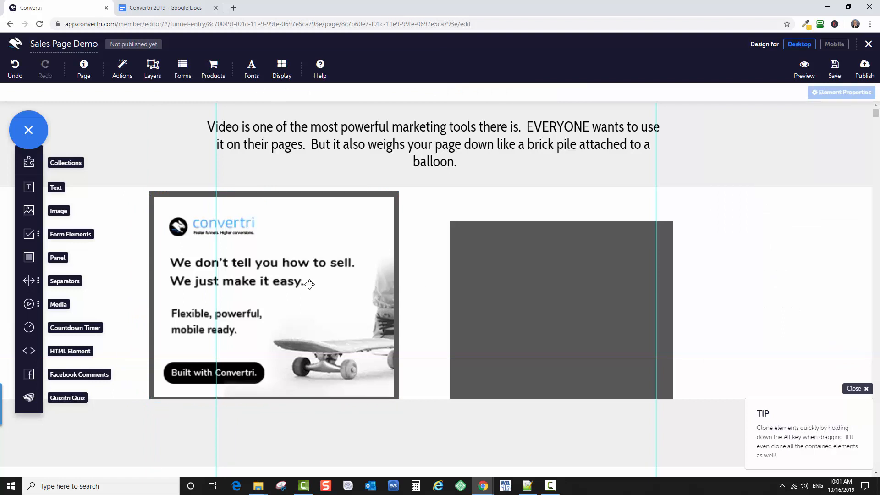
{"action": "left_click_drag", "start_coordinate": [309, 281], "coordinate": [315, 274]}
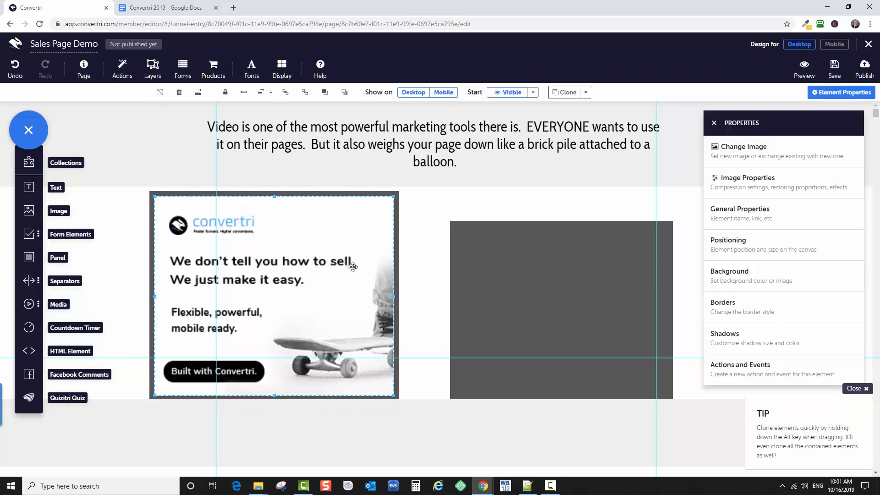
Move the framed banner inward toward the page center and raise the right dark panel to line up beside it.
{"action": "left_click", "coordinate": [402, 285]}
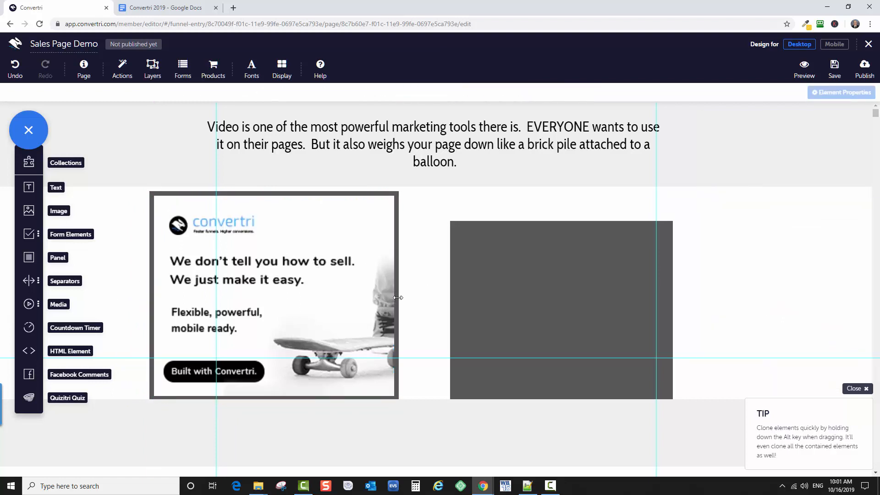
{"action": "left_click", "coordinate": [398, 297]}
{"action": "left_click_drag", "start_coordinate": [395, 292], "coordinate": [427, 287]}
{"action": "left_click", "coordinate": [571, 287]}
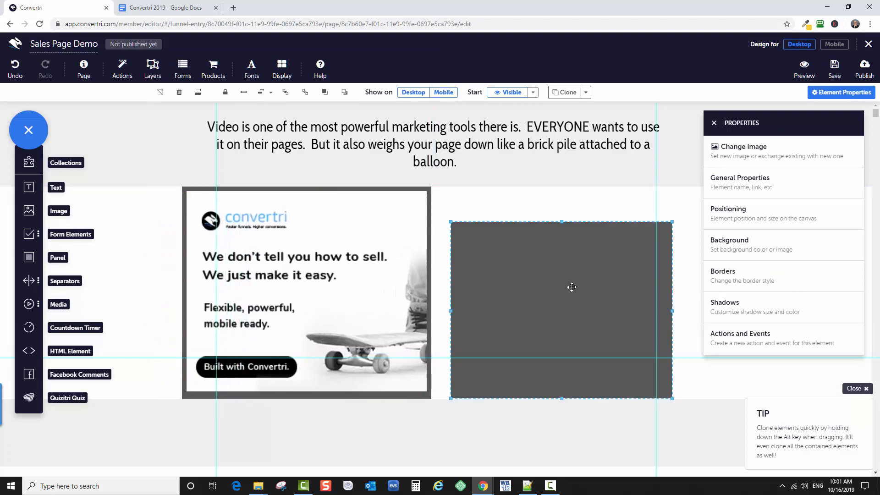
{"action": "left_click_drag", "start_coordinate": [579, 291], "coordinate": [581, 261]}
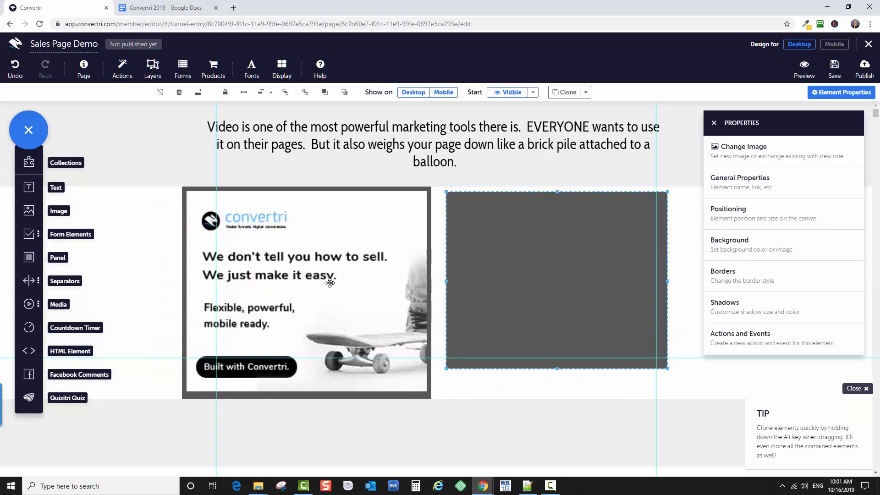
Add an empty text element on the right dark panel.
{"action": "left_click", "coordinate": [141, 266]}
{"action": "scroll", "coordinate": [192, 252], "scroll_direction": "down", "scroll_amount": 4}
{"action": "scroll", "coordinate": [198, 249], "scroll_direction": "up", "scroll_amount": 4}
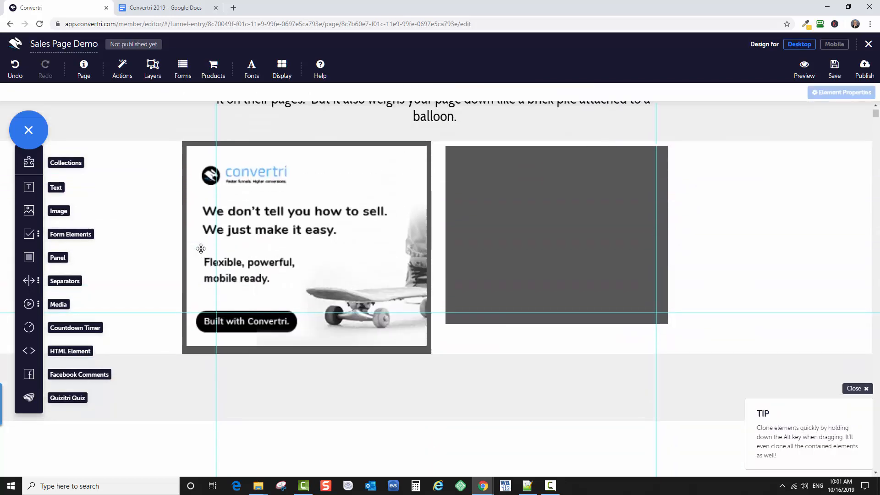
{"action": "left_click", "coordinate": [522, 317]}
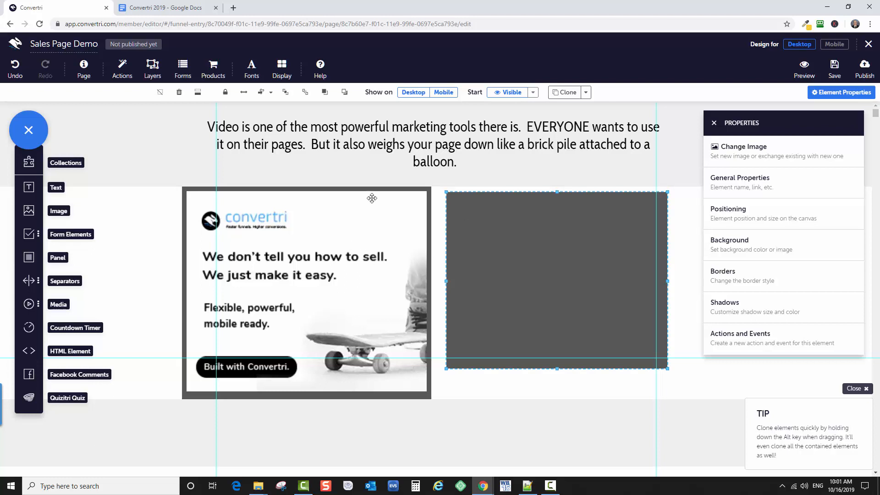
{"action": "left_click_drag", "start_coordinate": [225, 250], "coordinate": [504, 261]}
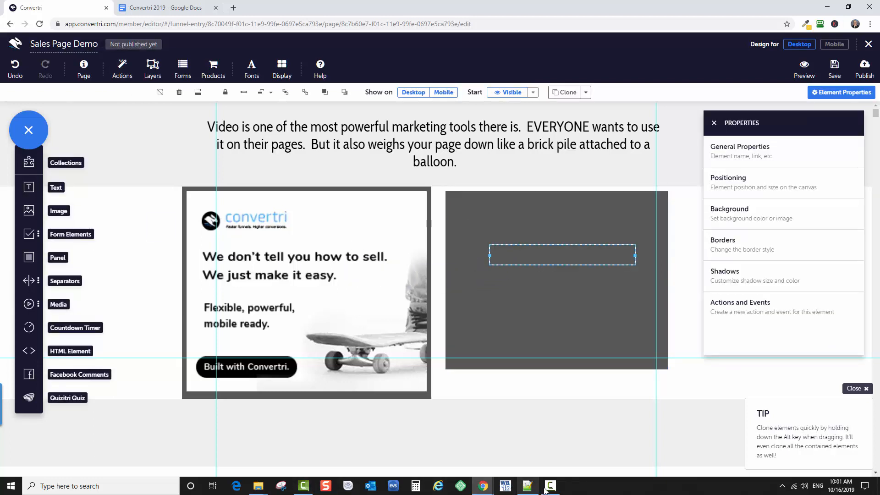
Copy the five bulleted features from the Convertri 2019 Google Docs document into the new text element on the right dark panel.
{"action": "left_click", "coordinate": [151, 11]}
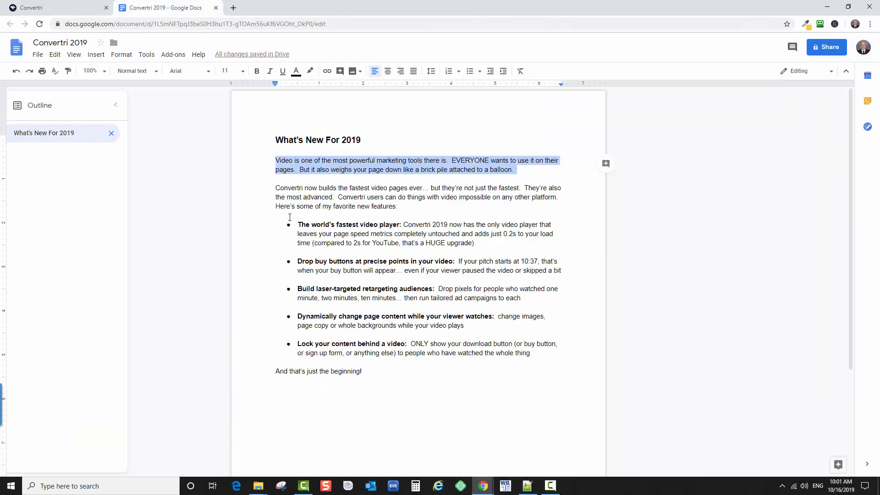
{"action": "left_click_drag", "start_coordinate": [289, 220], "coordinate": [507, 360]}
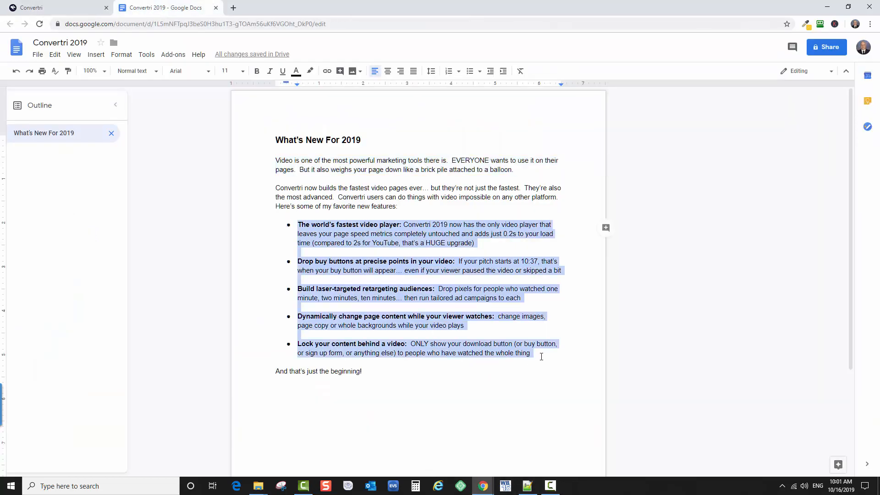
{"action": "left_click", "coordinate": [21, 8]}
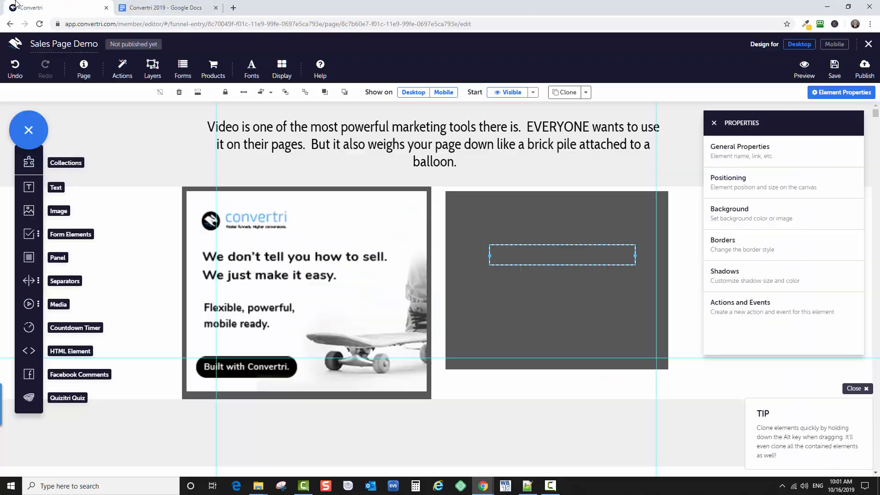
{"action": "double_click", "coordinate": [495, 259]}
{"action": "type", "text": "The world's fastest video player: Convertri 2019 now has the only video player that leaves your page speed metrics completely untouched and adds just 0.2s to your load time (compared to 2s for YouTube, that's a HUGE upgrade) Drop buy buttons at precise points in your video:  If your pitch starts at 10:37, that's when your buy button will appear... even if your viewer paused the video or skipped a bit Build laser-targeted retargeting audiences:  Drop pixels for people who watched one minute, two minutes, ten minutes... then run tailored ad campaigns to each Dynamically change page content while your viewer watches:  change images, page copy or whole backgrounds while your video plays Lock your content behind a video:  ONLY show your download button (or buy button, or sign up form, or anything else) to people who have watched the whole thing"}
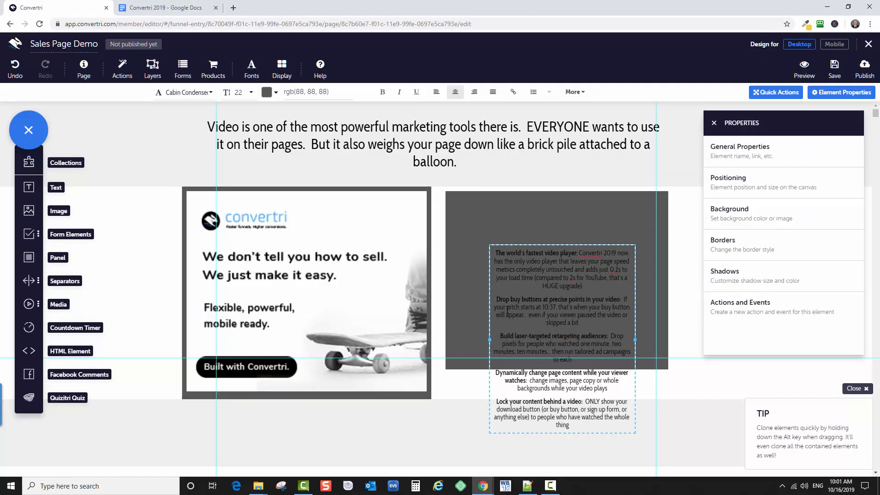
Set the color of all the feature text on the right dark panel to white (ffffff).
{"action": "left_click", "coordinate": [492, 258]}
{"action": "double_click", "coordinate": [501, 259]}
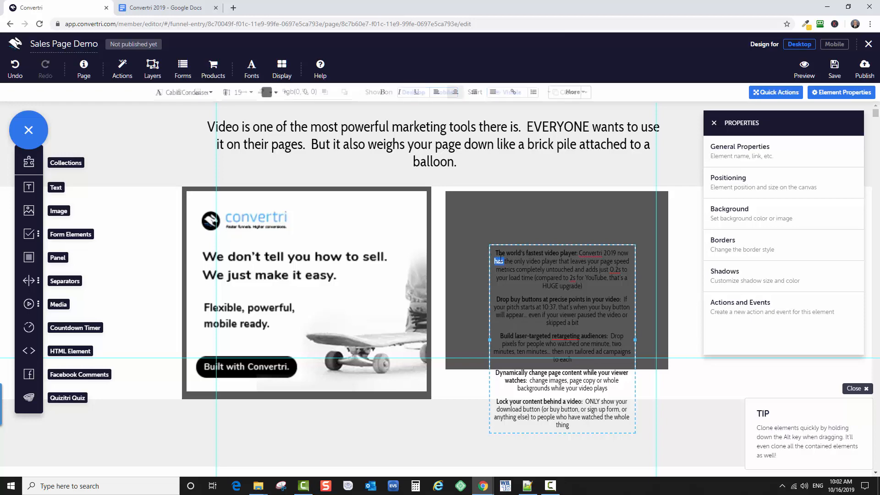
{"action": "left_click", "coordinate": [501, 259]}
{"action": "key", "text": "ctrl+a"}
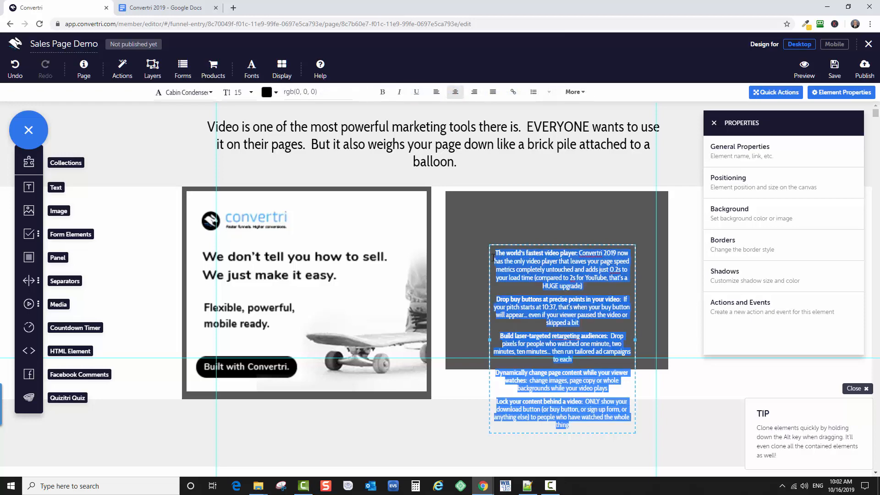
{"action": "left_click", "coordinate": [277, 92]}
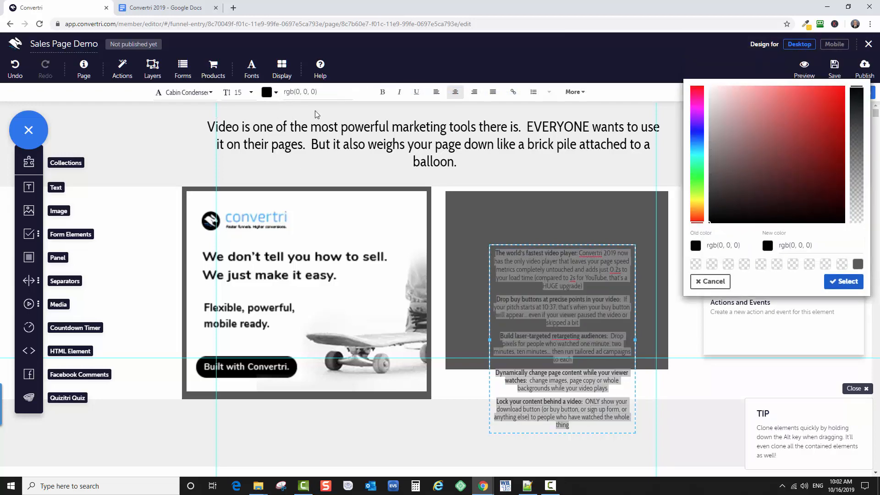
{"action": "left_click", "coordinate": [773, 246]}
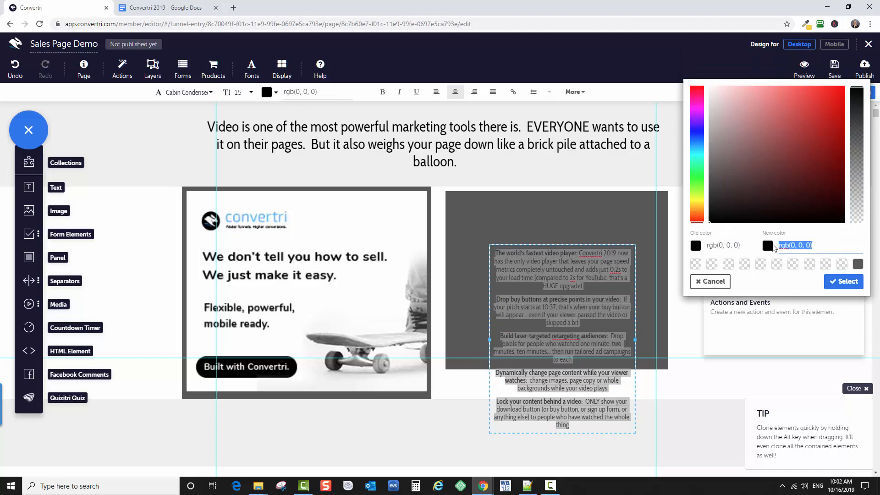
{"action": "type", "text": "ffffff"}
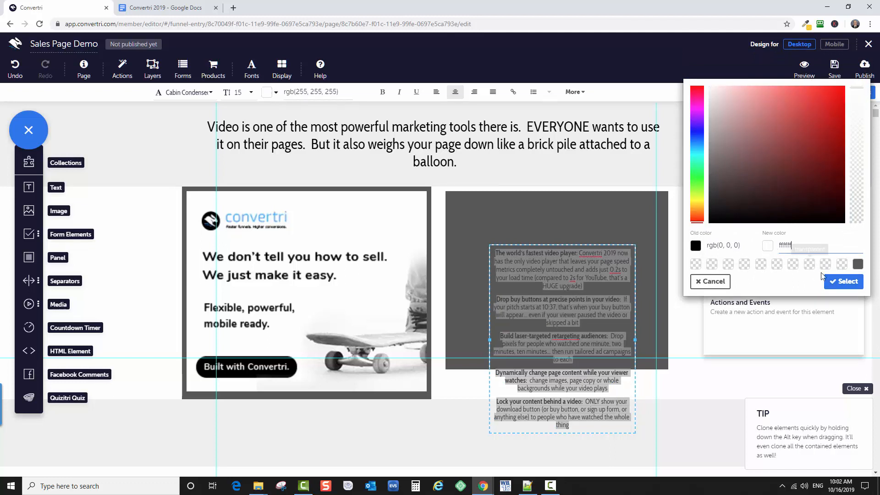
{"action": "left_click", "coordinate": [827, 280]}
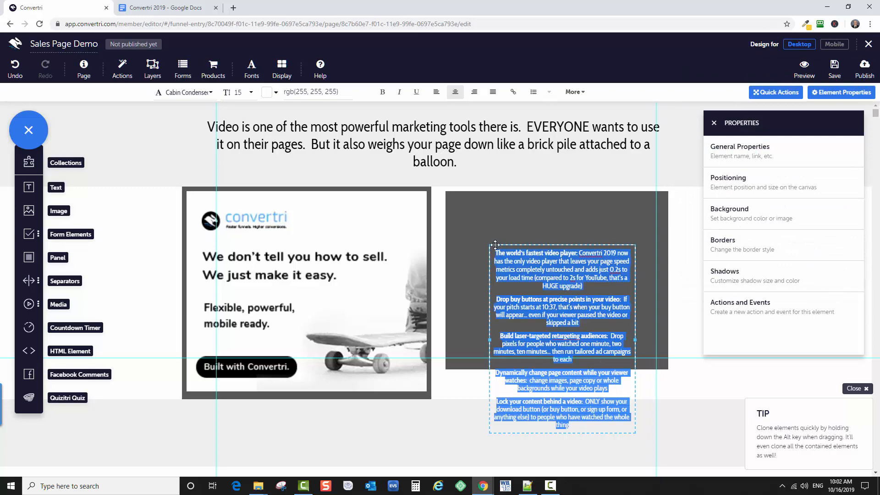
Move the feature text onto the right dark panel, widen it to nearly the panel's full width, and center it there.
{"action": "left_click_drag", "start_coordinate": [495, 244], "coordinate": [456, 195]}
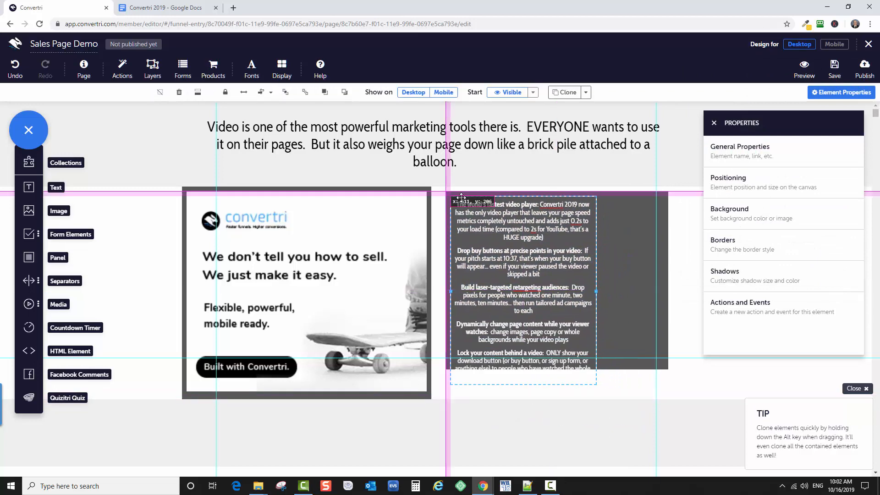
{"action": "left_click", "coordinate": [625, 325]}
{"action": "left_click", "coordinate": [571, 295]}
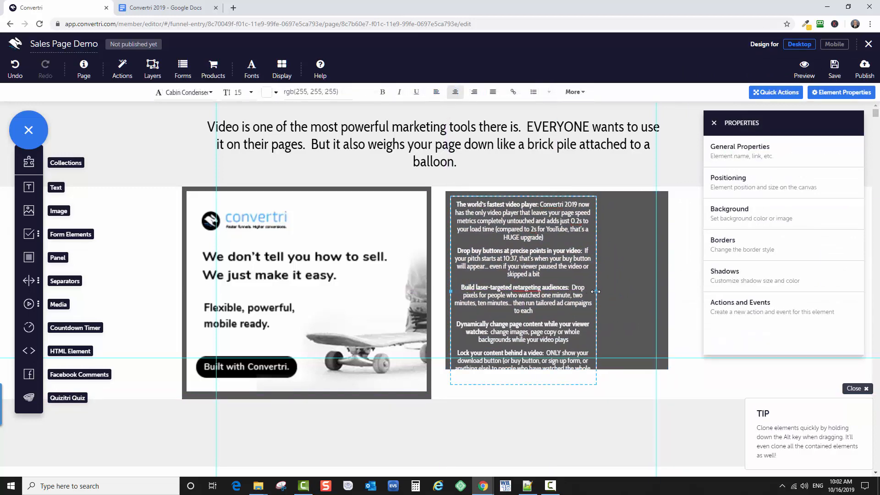
{"action": "left_click_drag", "start_coordinate": [595, 292], "coordinate": [669, 296]}
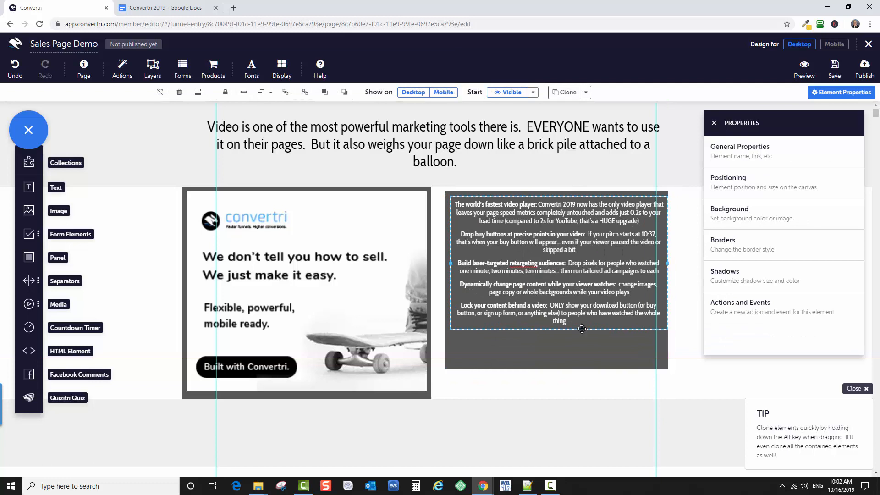
{"action": "mouse_move", "coordinate": [581, 329]}
{"action": "left_mouse_down"}
{"action": "mouse_move", "coordinate": [580, 343]}
{"action": "mouse_move", "coordinate": [580, 335]}
{"action": "left_mouse_up"}
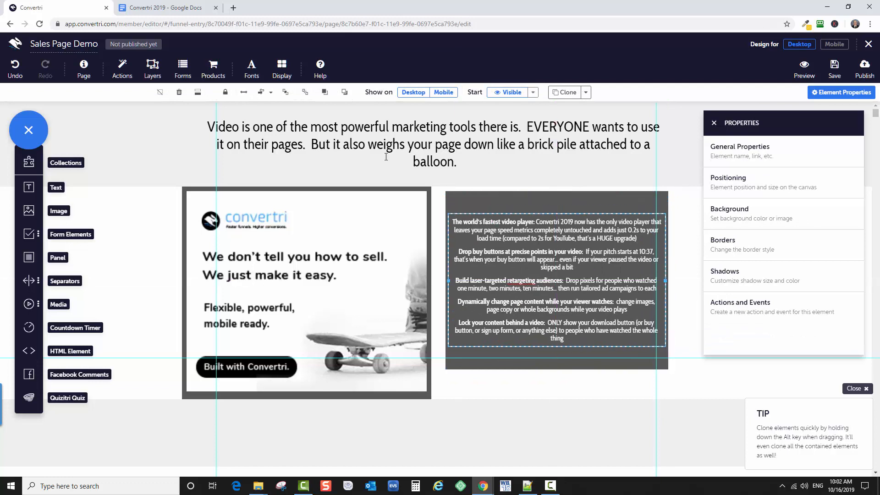
Left-align all the feature text and turn its paragraphs into a bulleted list.
{"action": "triple_click", "coordinate": [549, 268]}
{"action": "key", "text": "ctrl+a"}
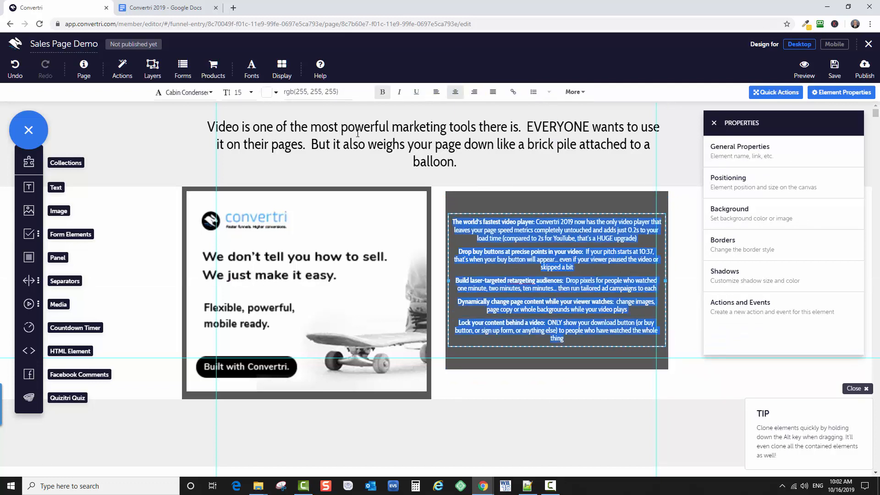
{"action": "left_click", "coordinate": [437, 92]}
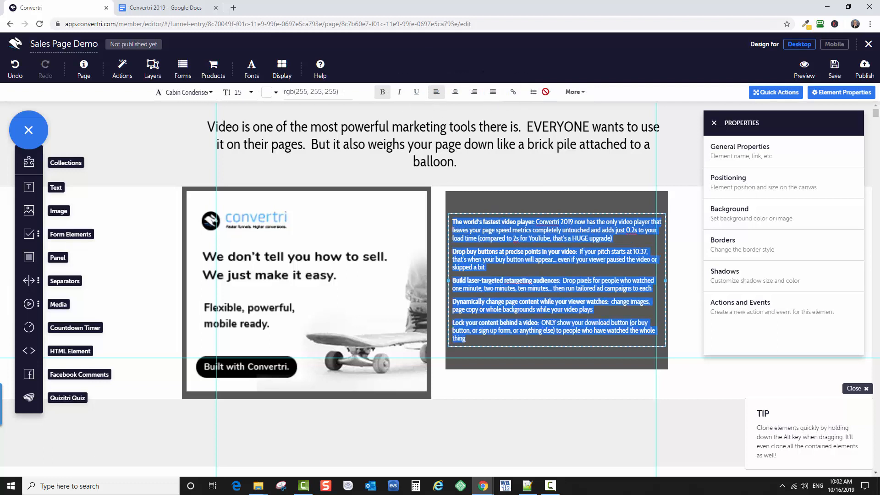
{"action": "left_click", "coordinate": [533, 93]}
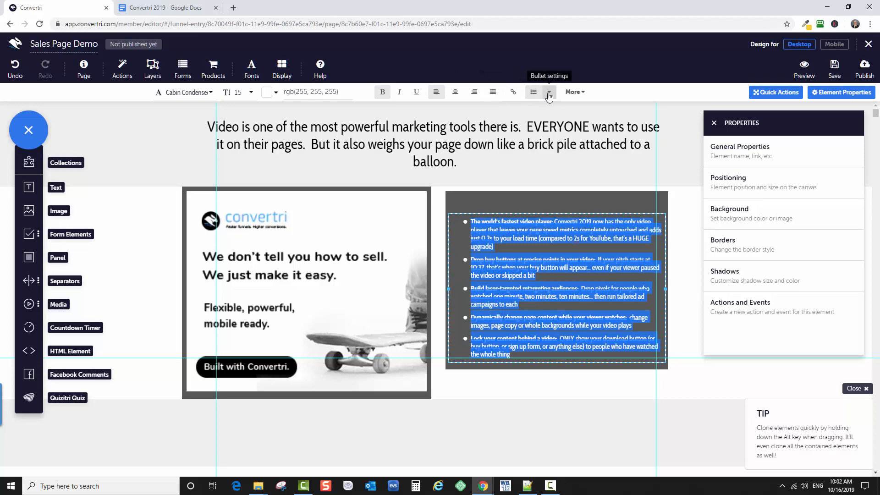
{"action": "left_click", "coordinate": [548, 93]}
{"action": "left_click", "coordinate": [444, 130]}
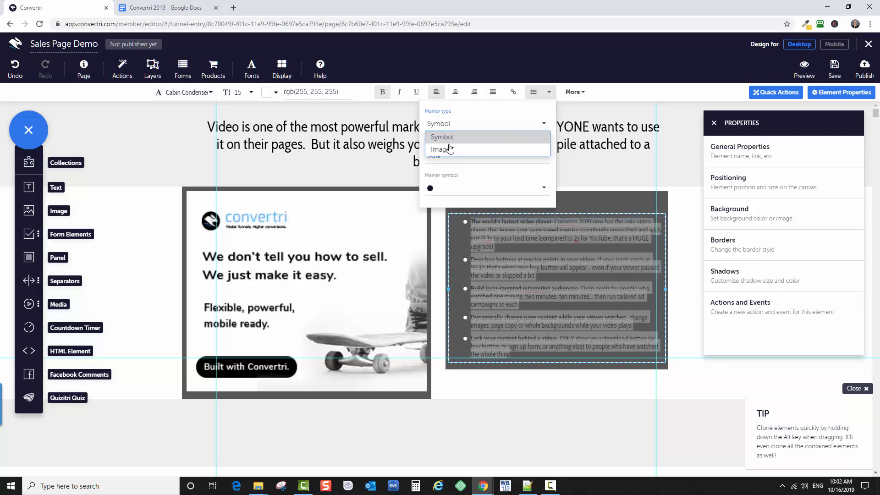
{"action": "left_click", "coordinate": [445, 150]}
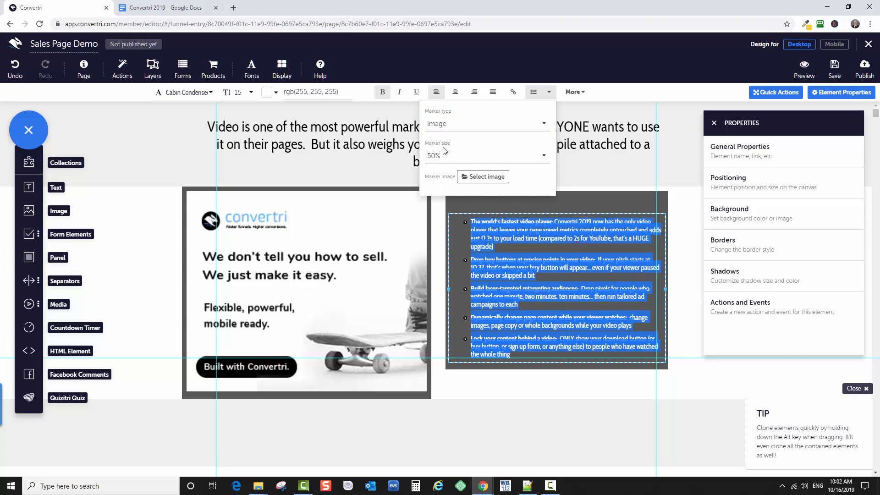
{"action": "left_click", "coordinate": [541, 158]}
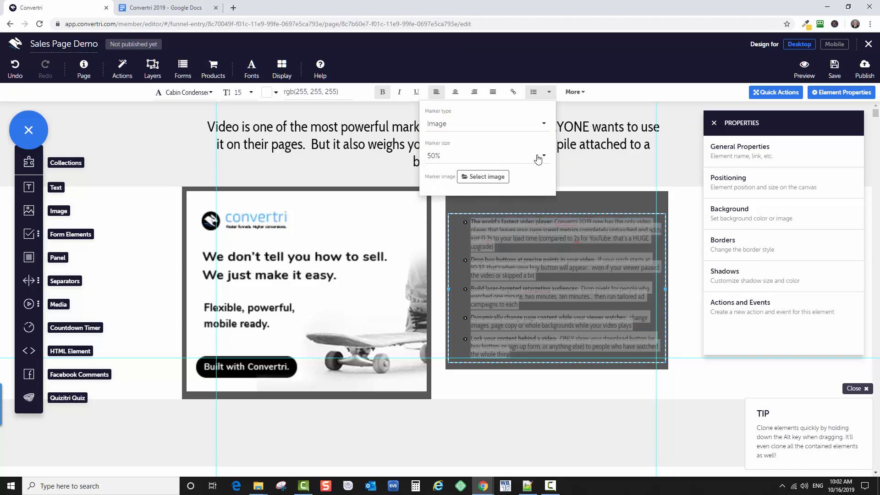
{"action": "left_click", "coordinate": [482, 176]}
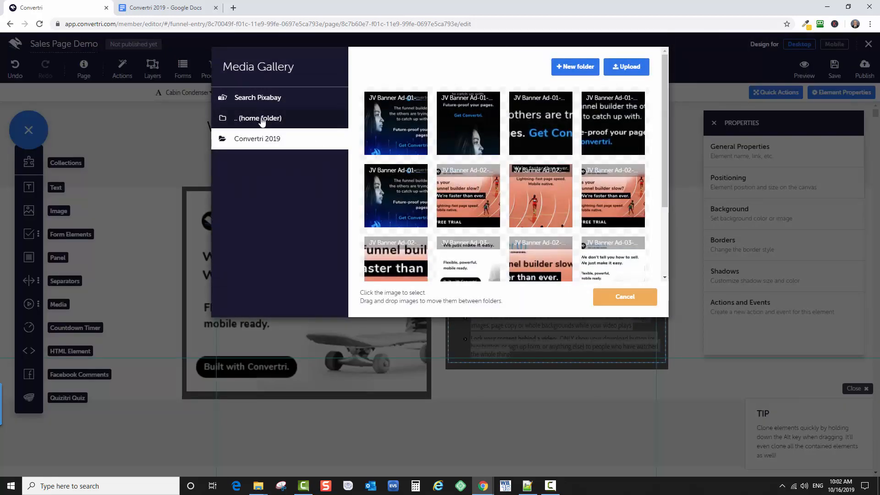
{"action": "left_click", "coordinate": [242, 119]}
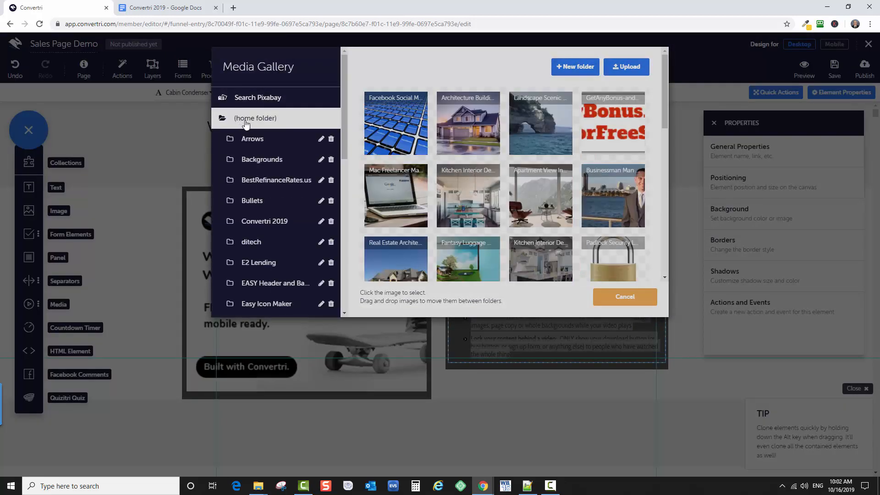
{"action": "left_click", "coordinate": [233, 201]}
{"action": "left_click", "coordinate": [460, 146]}
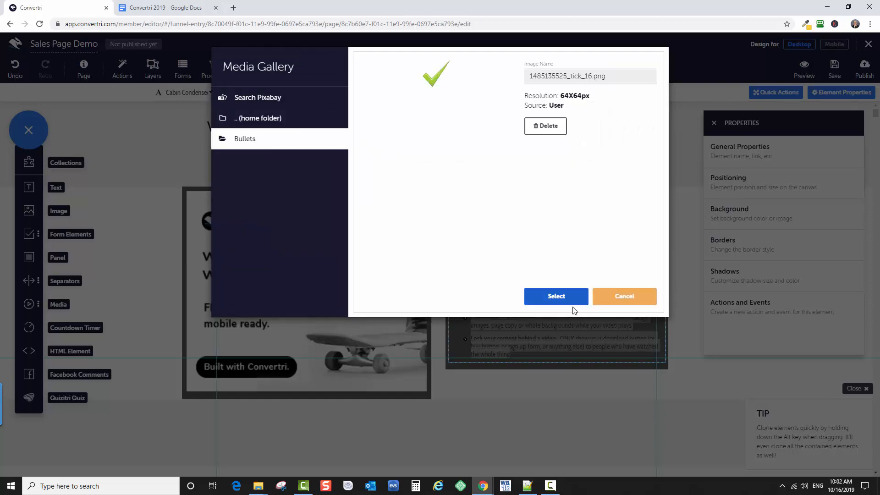
{"action": "left_click", "coordinate": [556, 297]}
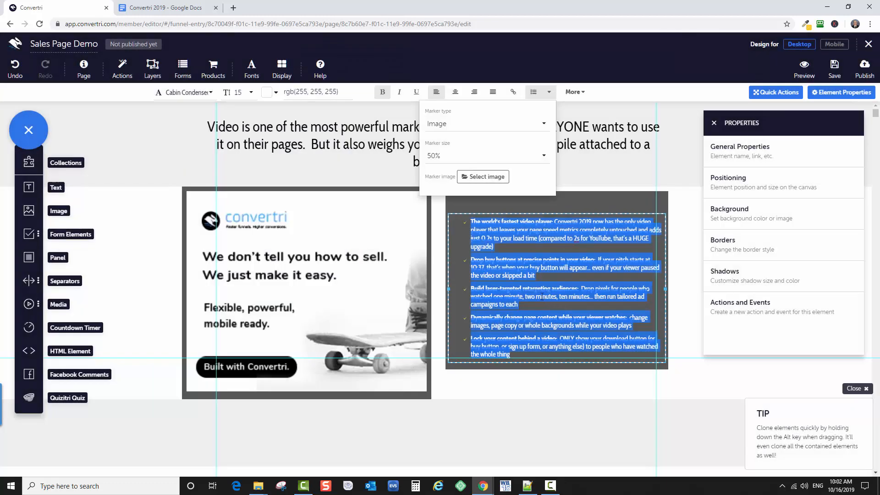
Set the checkmark bullets' marker size to 90%.
{"action": "left_click", "coordinate": [544, 159]}
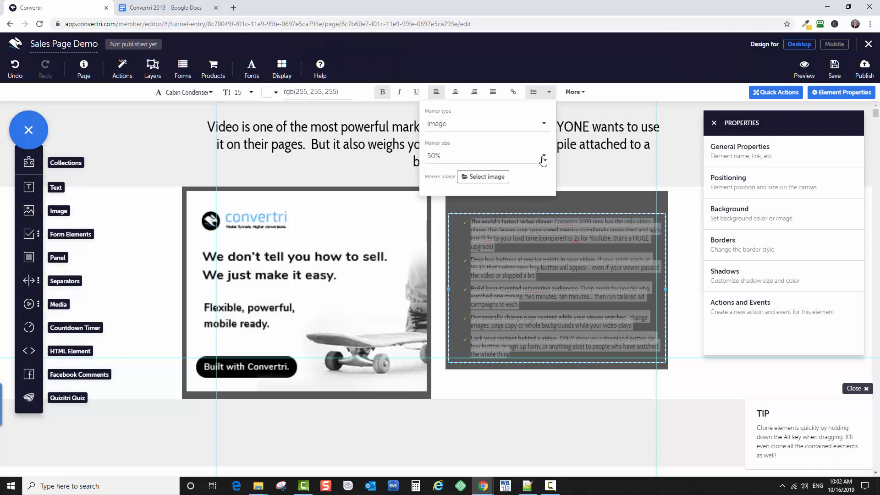
{"action": "left_click", "coordinate": [491, 156]}
{"action": "scroll", "coordinate": [461, 218], "scroll_direction": "down", "scroll_amount": 2}
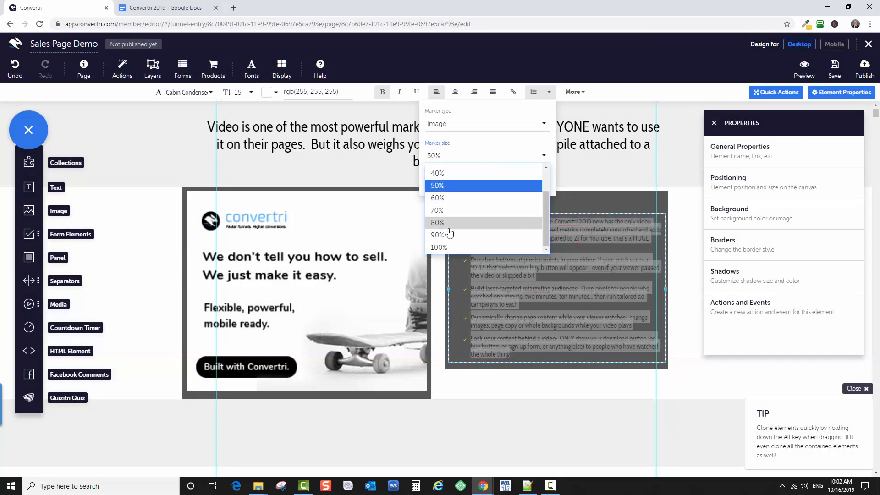
{"action": "left_click", "coordinate": [444, 231]}
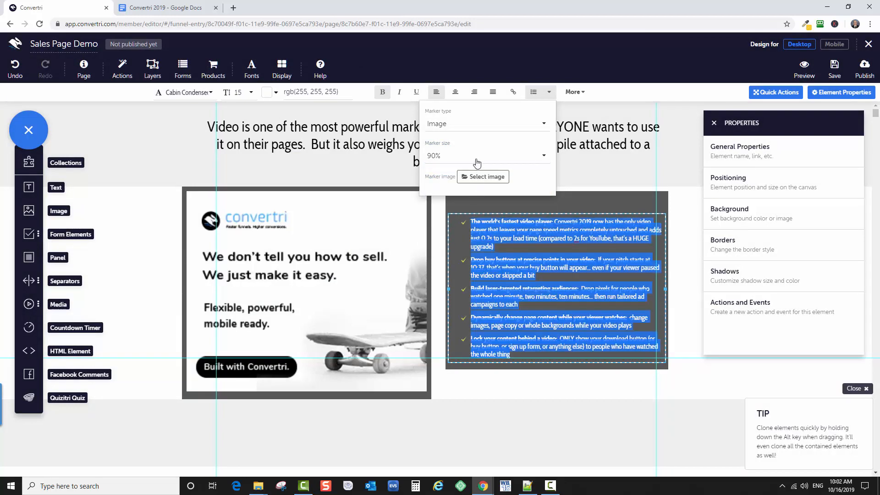
{"action": "left_click", "coordinate": [477, 158]}
{"action": "left_click", "coordinate": [452, 244]}
{"action": "left_click", "coordinate": [450, 242]}
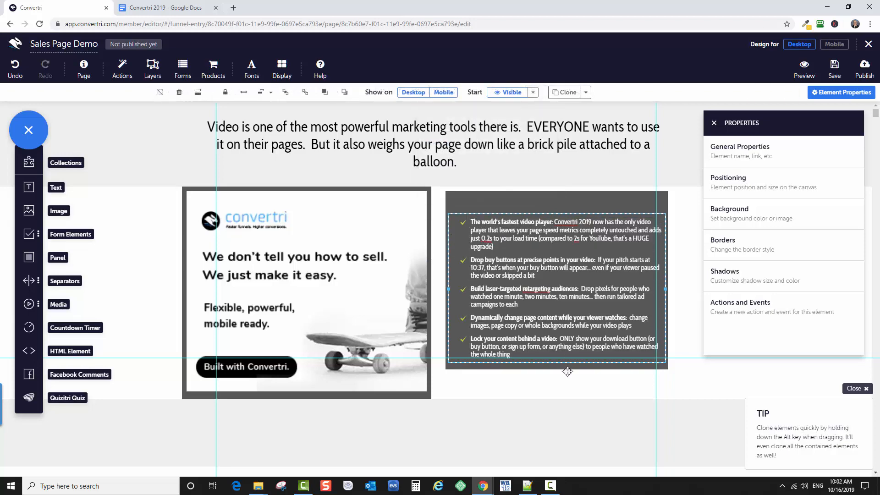
{"action": "left_click", "coordinate": [575, 406]}
{"action": "left_click", "coordinate": [639, 351]}
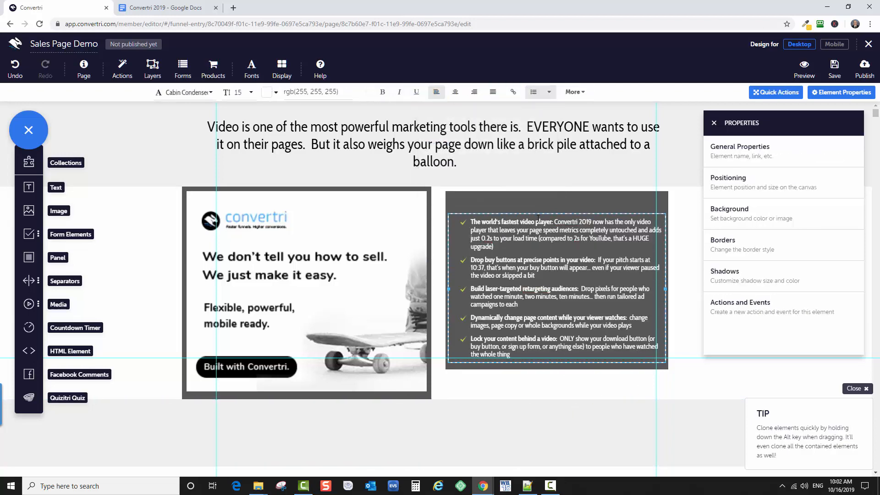
Stretch the right dark panel to match the framed banner's height and shift it with its text farther from the banner.
{"action": "left_click_drag", "start_coordinate": [544, 214], "coordinate": [551, 187]}
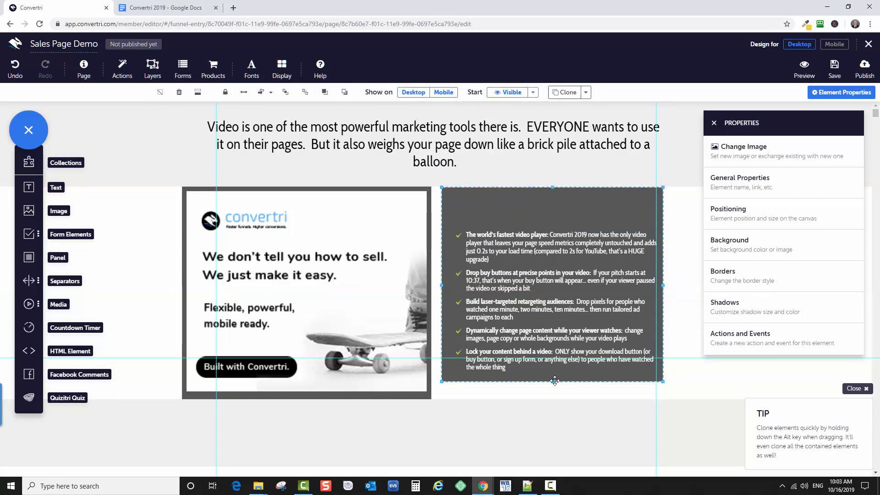
{"action": "left_click_drag", "start_coordinate": [554, 381], "coordinate": [551, 398]}
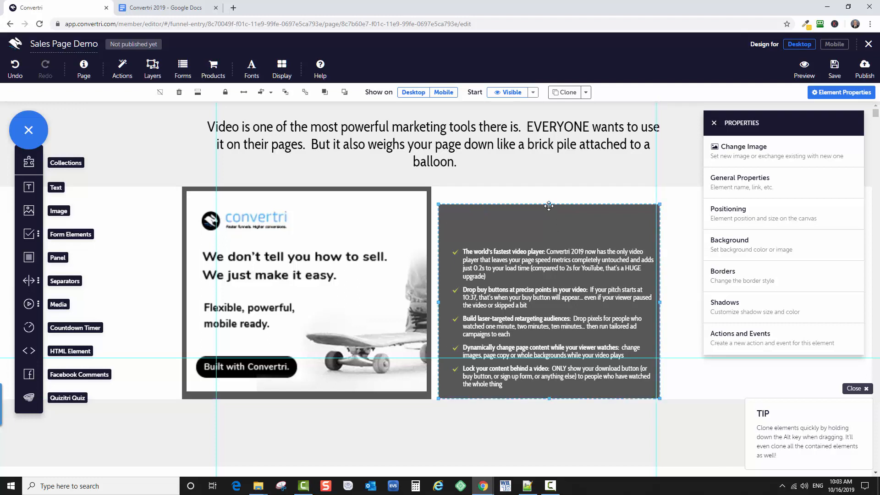
{"action": "left_click_drag", "start_coordinate": [549, 206], "coordinate": [550, 191]}
{"action": "left_click_drag", "start_coordinate": [659, 295], "coordinate": [689, 295]}
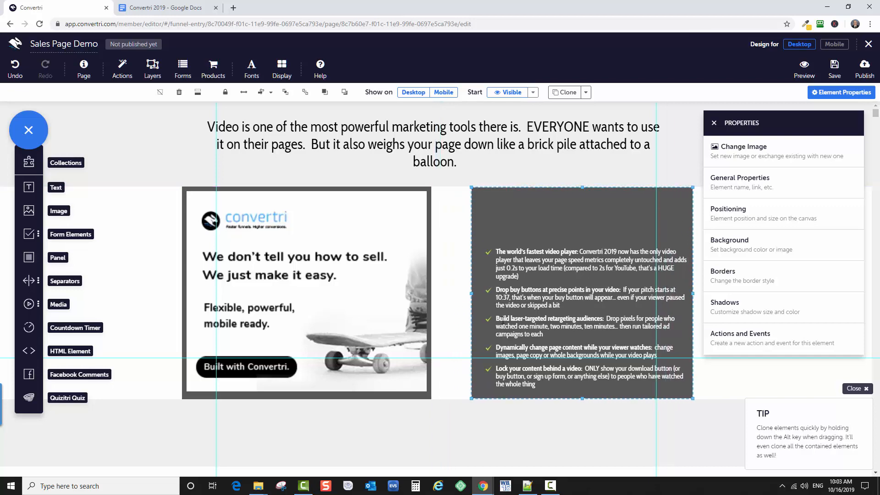
{"action": "left_click", "coordinate": [441, 344]}
{"action": "left_click", "coordinate": [521, 250]}
{"action": "left_click", "coordinate": [523, 256]}
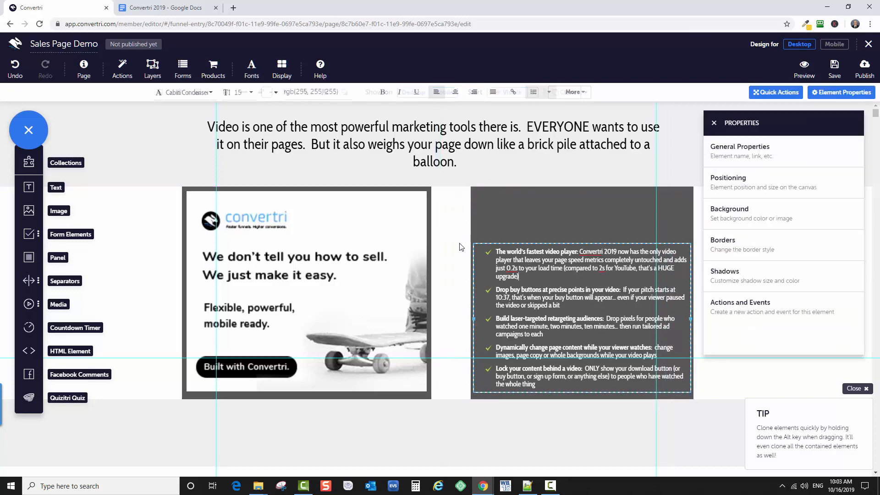
{"action": "left_click", "coordinate": [459, 247]}
{"action": "left_click", "coordinate": [511, 226]}
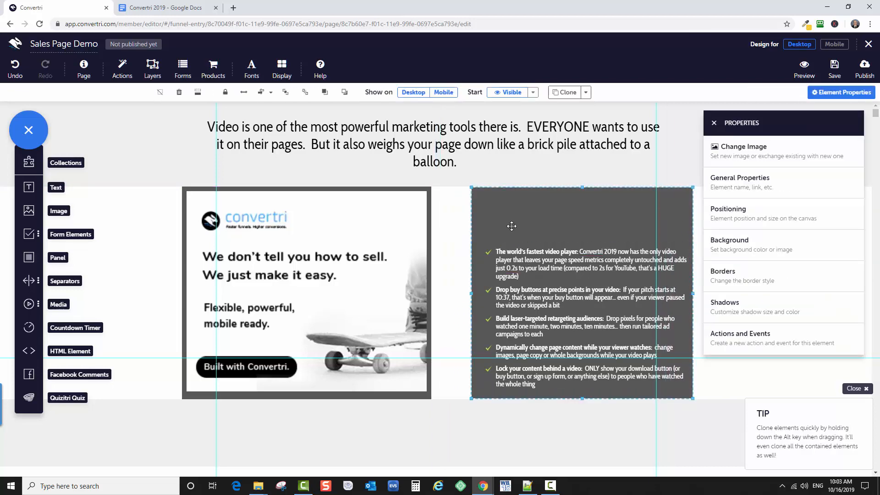
{"action": "left_click", "coordinate": [465, 228]}
{"action": "left_click", "coordinate": [521, 222]}
{"action": "left_click", "coordinate": [569, 246]}
{"action": "left_click", "coordinate": [568, 240]}
Add a text element above the checkmark list on the right dark panel and enter "Whaytt's" in it.
{"action": "left_click_drag", "start_coordinate": [29, 188], "coordinate": [523, 211]}
{"action": "left_click", "coordinate": [523, 211]}
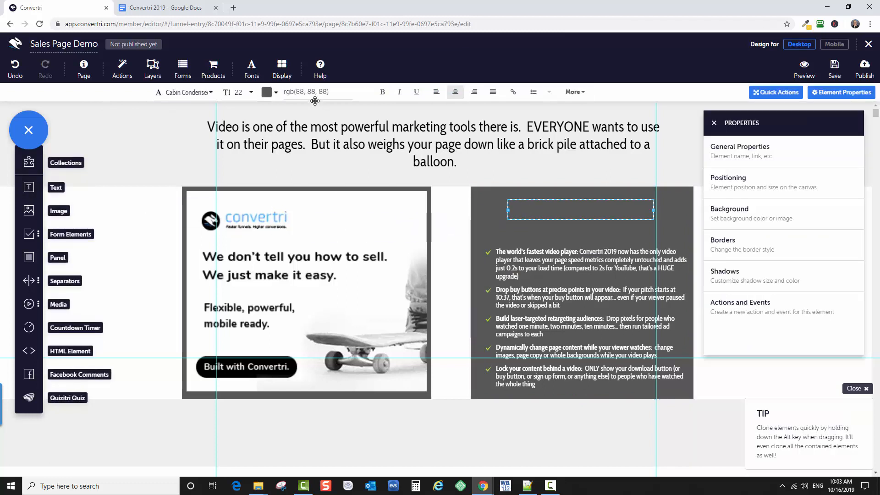
{"action": "left_click", "coordinate": [266, 93]}
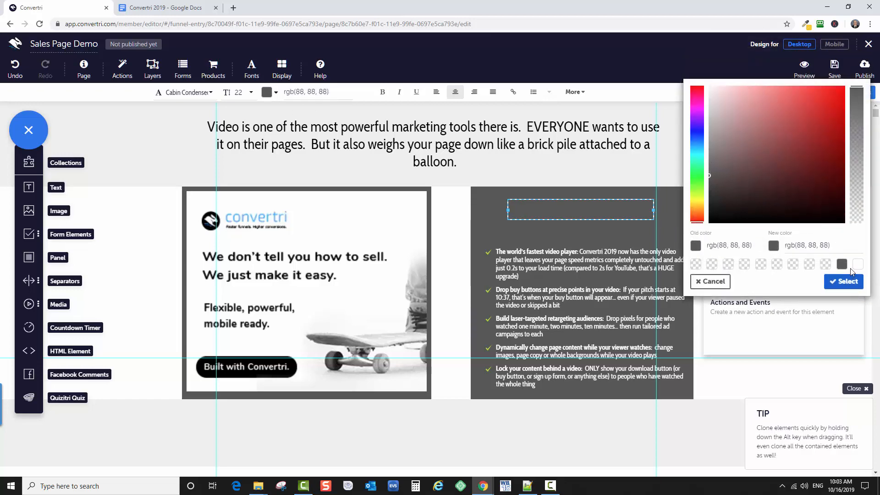
{"action": "left_click", "coordinate": [843, 280]}
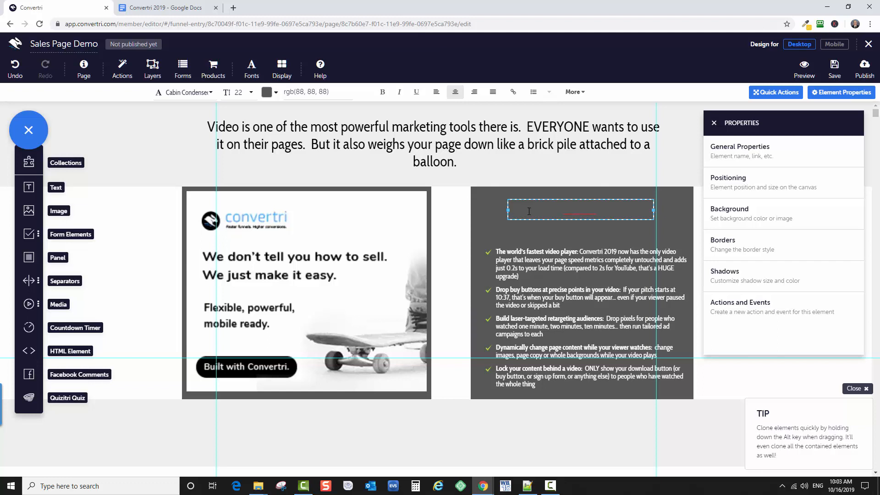
Change the colour of the "Whaytt's" heading text on the dark panel to white, rgb(255, 255, 255).
{"action": "double_click", "coordinate": [566, 209]}
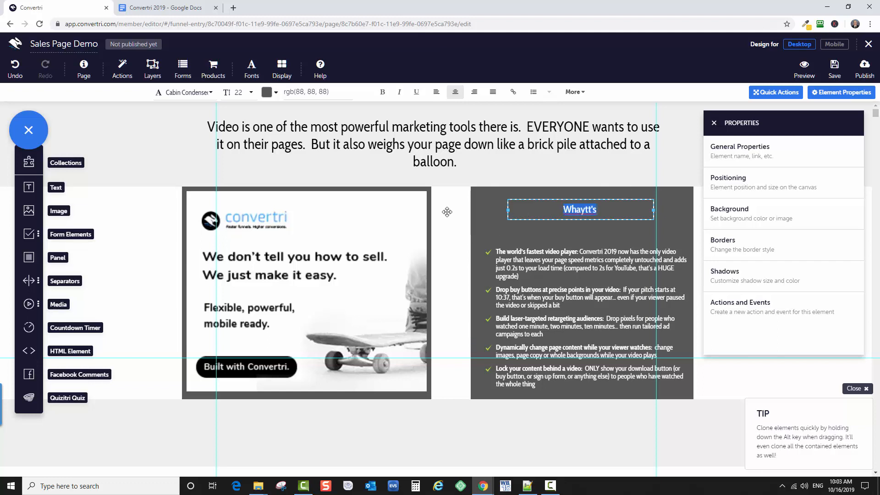
{"action": "left_click", "coordinate": [266, 92]}
{"action": "left_click", "coordinate": [861, 267]}
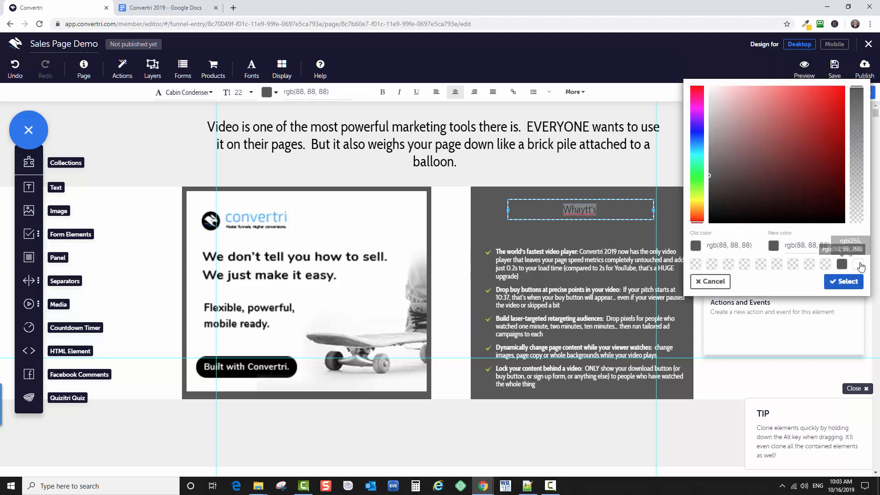
{"action": "left_click", "coordinate": [844, 281]}
Correct and complete the heading above the checkmark list so it reads "What's So Great About Convertri?".
{"action": "left_click", "coordinate": [605, 210]}
{"action": "left_click", "coordinate": [588, 210]}
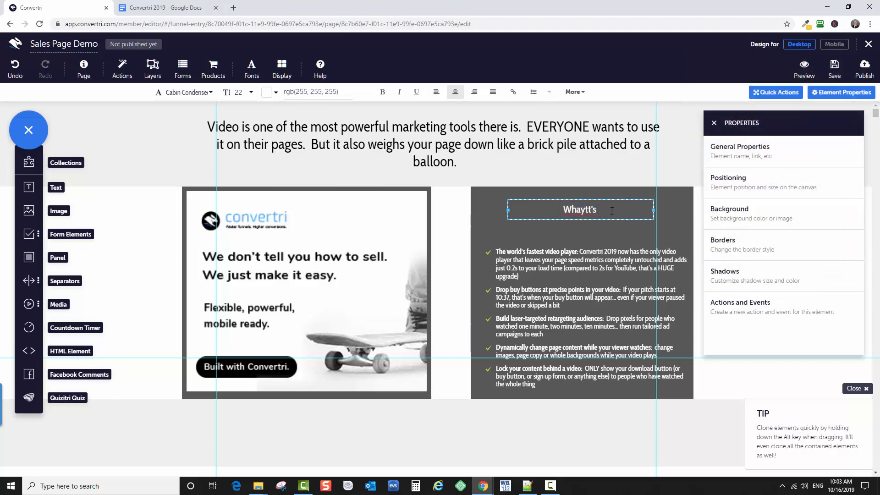
{"action": "key", "text": "BackSpace"}
{"action": "key", "text": "BackSpace"}
{"action": "type", "text": "So Great A"}
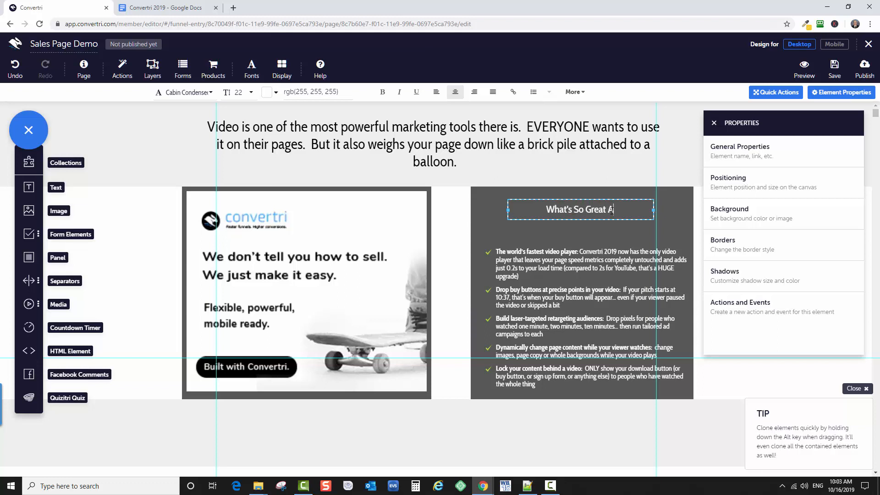
{"action": "type", "text": "bout The"}
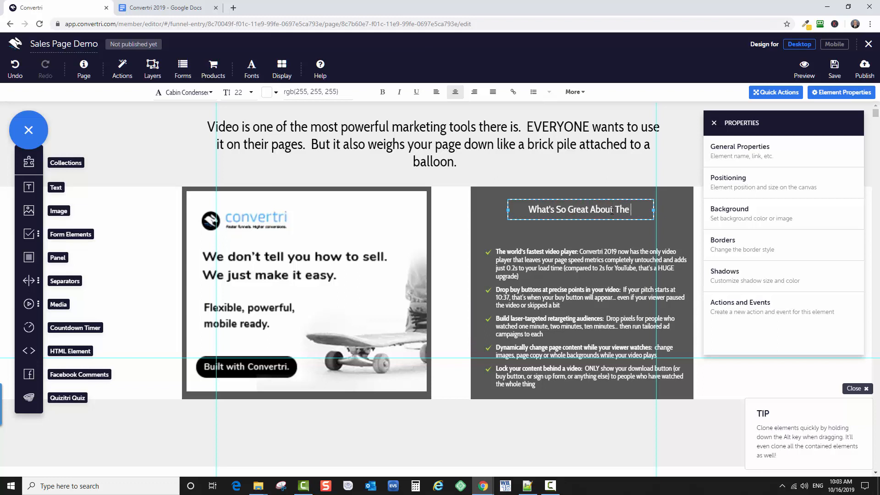
{"action": "key", "text": "BackSpace"}
{"action": "key", "text": "BackSpace"}
{"action": "key", "text": "BackSpace"}
{"action": "key", "text": "BackSpace"}
{"action": "key", "text": "BackSpace"}
{"action": "key", "text": "BackSpace"}
{"action": "key", "text": "BackSpace"}
{"action": "key", "text": "BackSpace"}
{"action": "key", "text": "BackSpace"}
{"action": "key", "text": "BackSpace"}
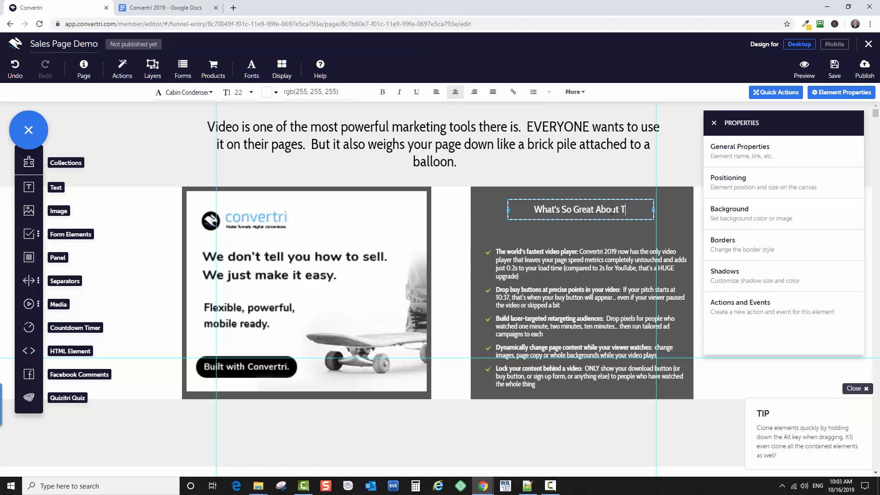
{"action": "type", "text": "Abou"}
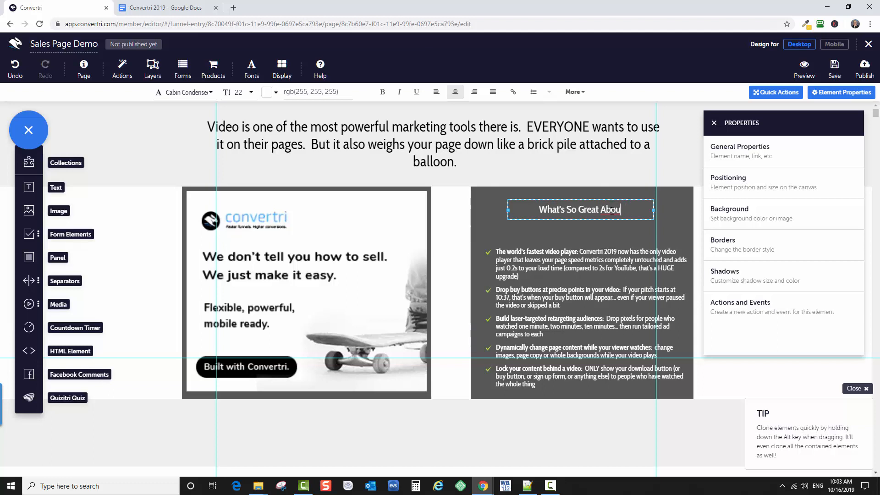
{"action": "type", "text": "t Convertr"}
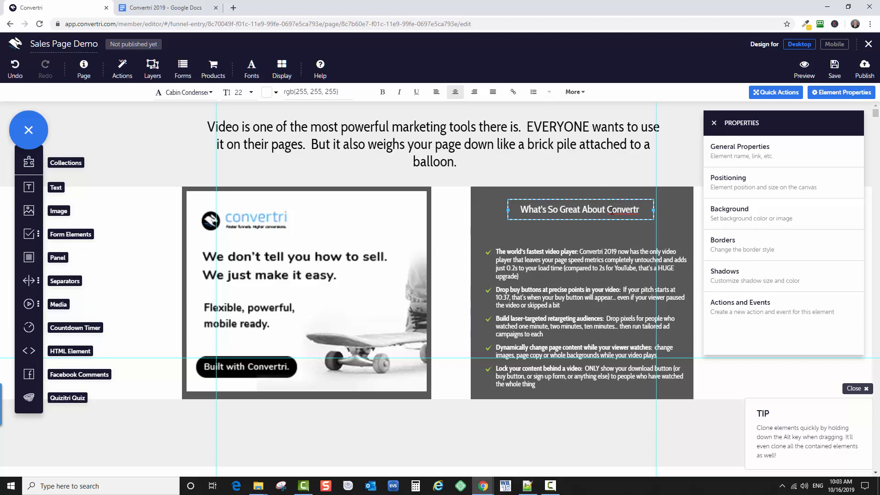
{"action": "type", "text": "i?"}
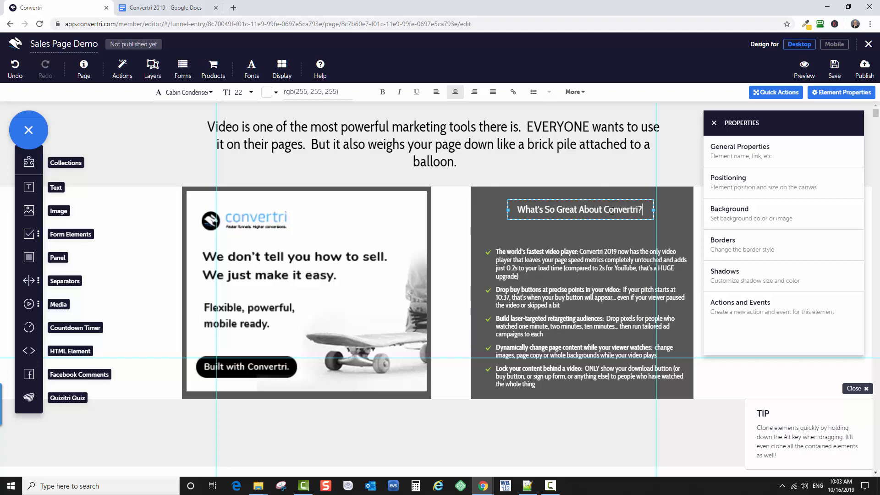
Nudge the heading slightly down and center-align it horizontally with the checkmark list and the dark panel.
{"action": "left_click", "coordinate": [639, 228]}
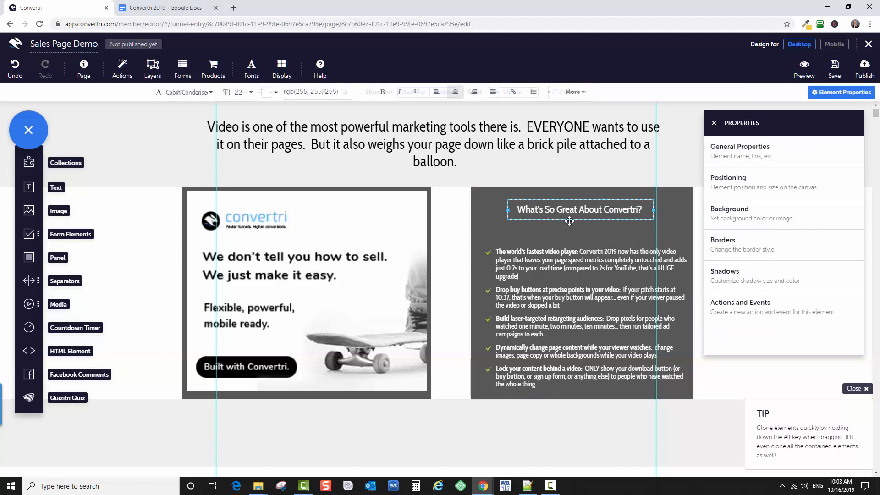
{"action": "left_click_drag", "start_coordinate": [566, 221], "coordinate": [568, 224]}
{"action": "left_click", "coordinate": [564, 260]}
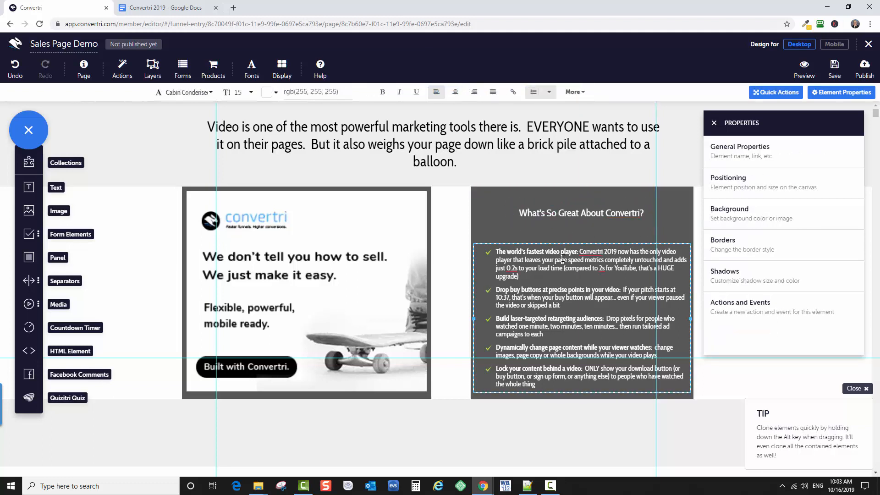
{"action": "left_click", "coordinate": [579, 218], "text": "shift"}
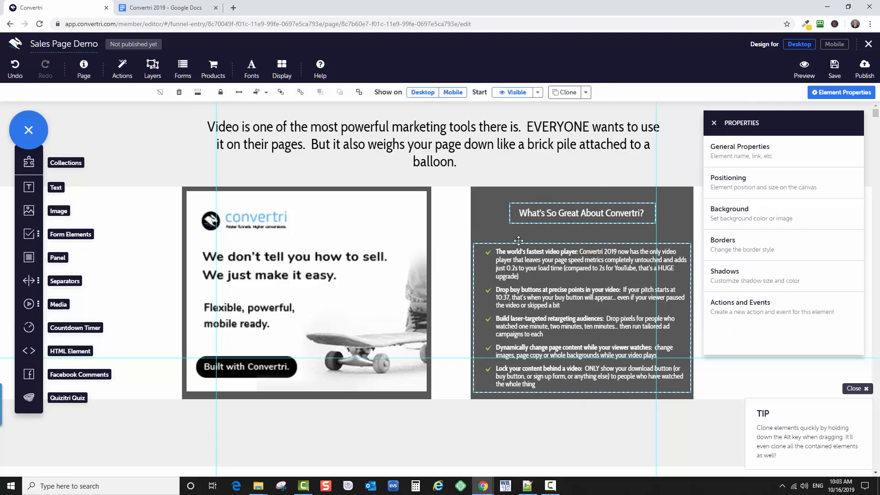
{"action": "left_click", "coordinate": [480, 204], "text": "shift"}
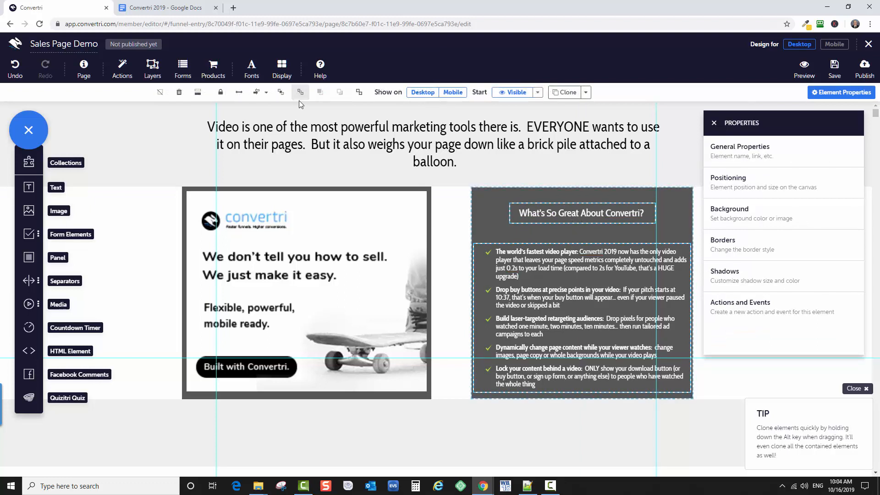
{"action": "left_click", "coordinate": [259, 92]}
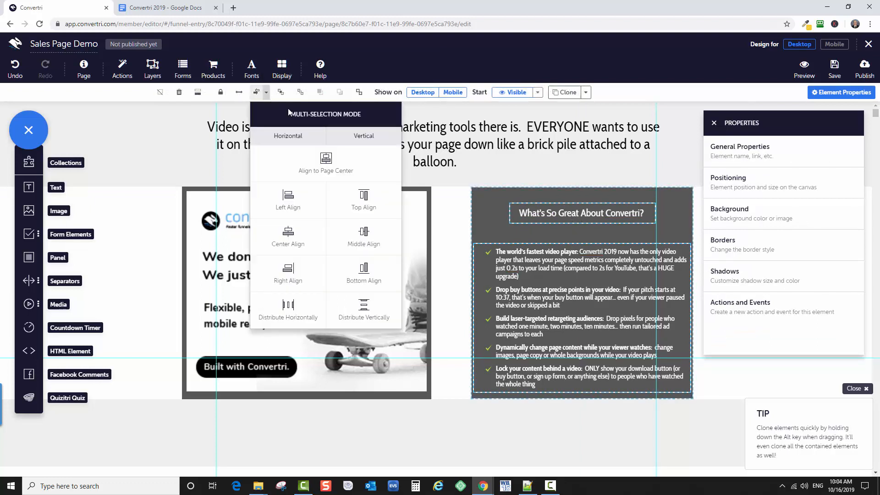
{"action": "left_click", "coordinate": [293, 245]}
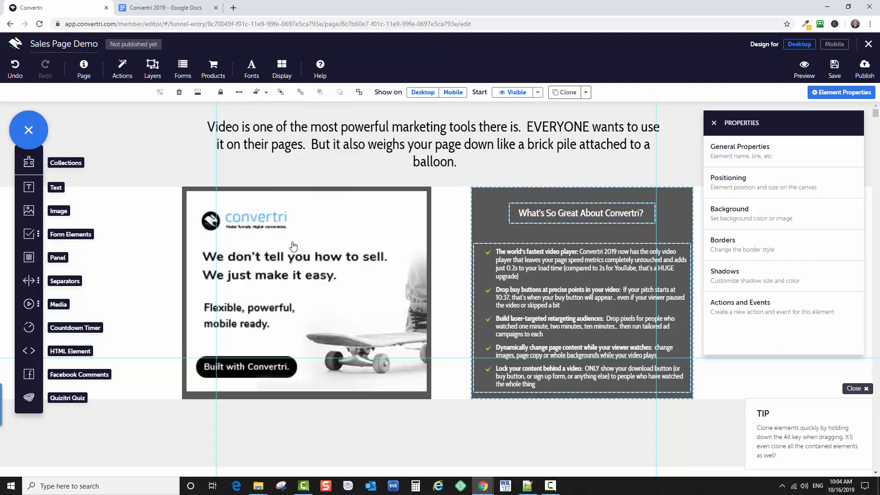
Try to middle-align the heading, checkmark list and dark panel vertically, and undo the alignment.
{"action": "left_click", "coordinate": [260, 92]}
{"action": "left_click", "coordinate": [365, 236]}
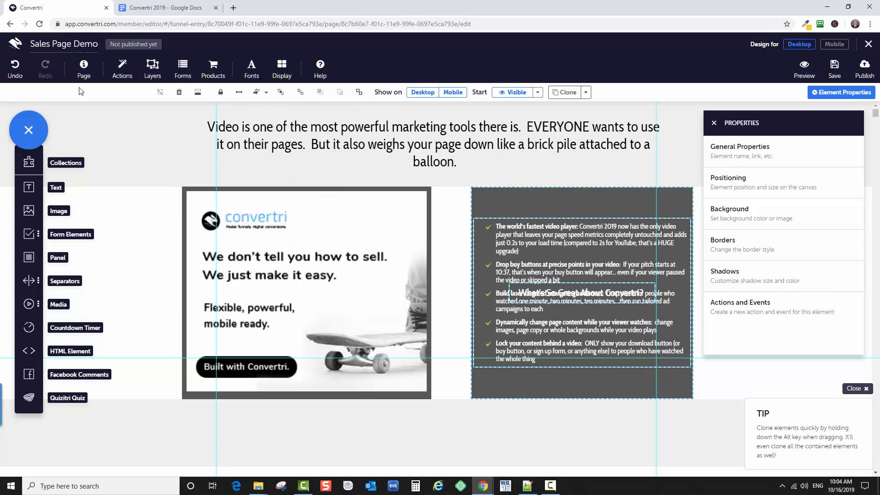
{"action": "left_click", "coordinate": [15, 68]}
{"action": "left_click", "coordinate": [493, 243]}
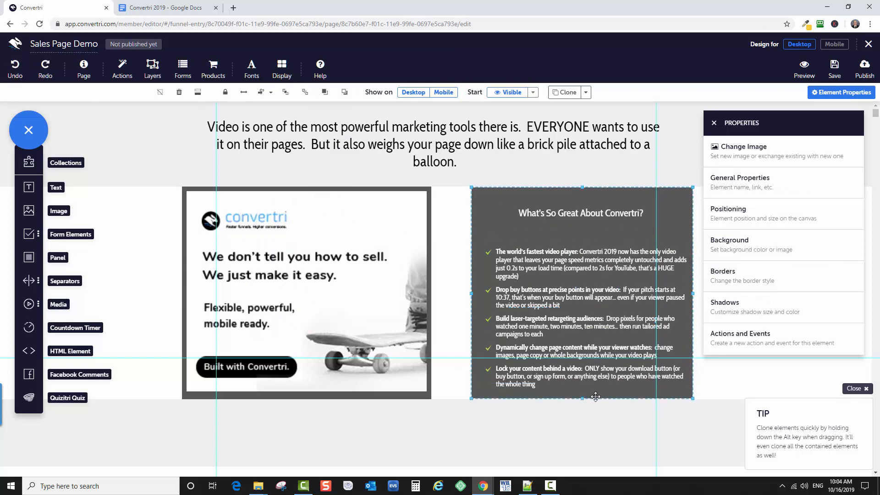
{"action": "left_click", "coordinate": [525, 424]}
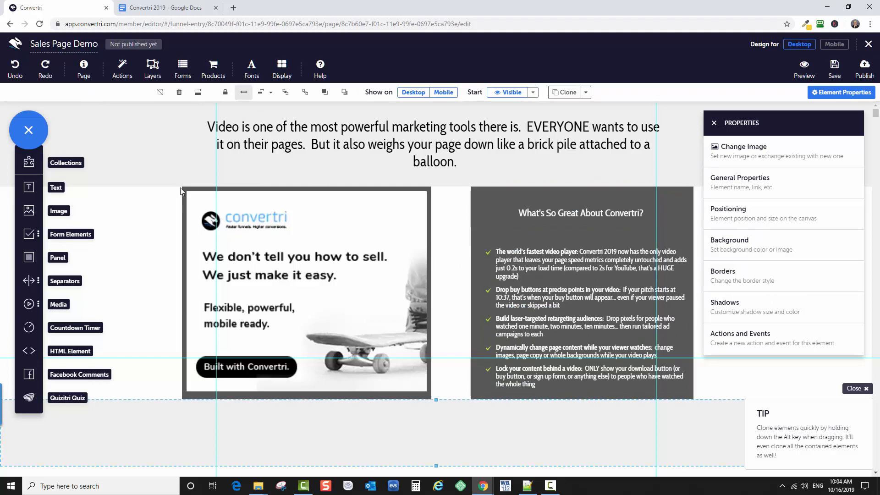
{"action": "scroll", "coordinate": [388, 320], "scroll_direction": "down", "scroll_amount": 1}
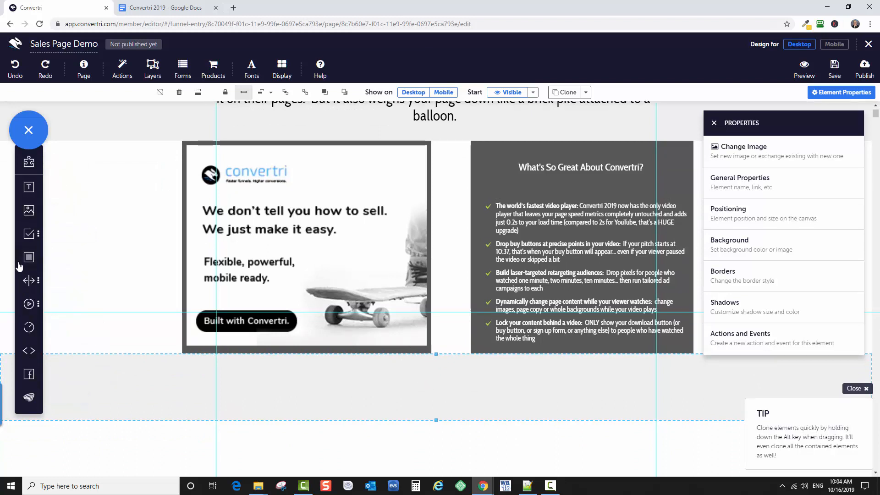
{"action": "left_click", "coordinate": [32, 213]}
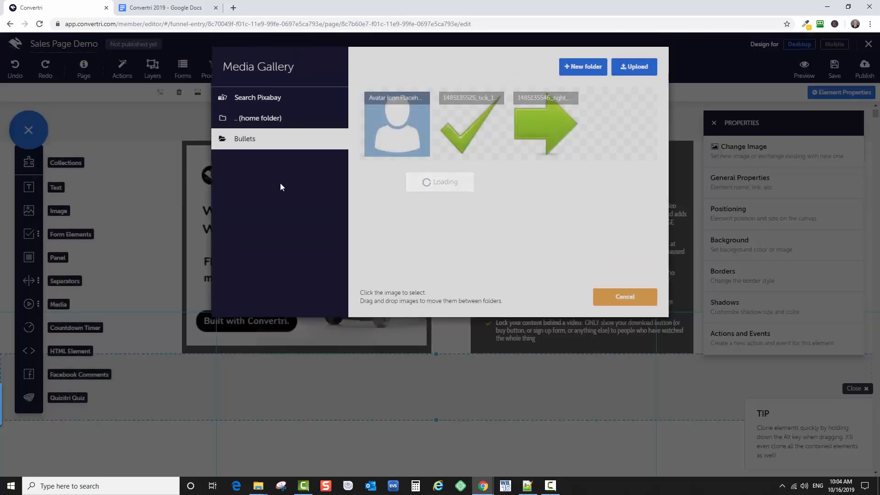
{"action": "left_click", "coordinate": [164, 151]}
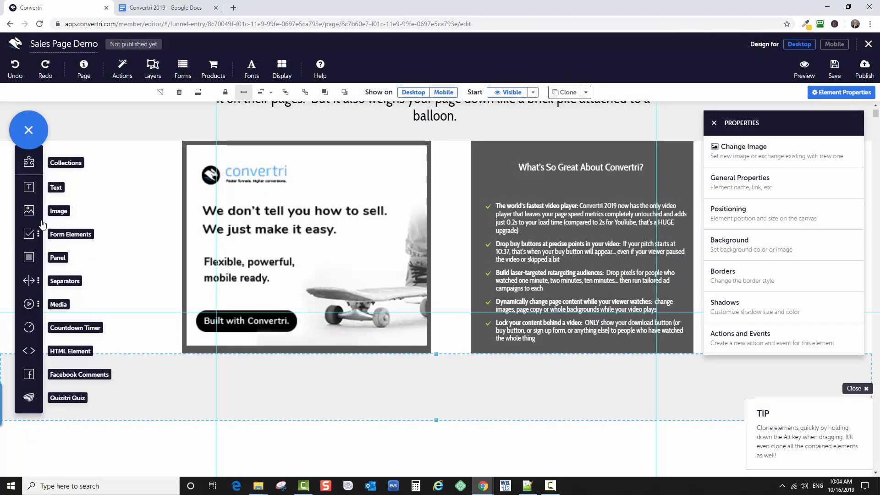
Add a Submit button to the light grey panel below the banner and set its mode to Link.
{"action": "left_click", "coordinate": [31, 237]}
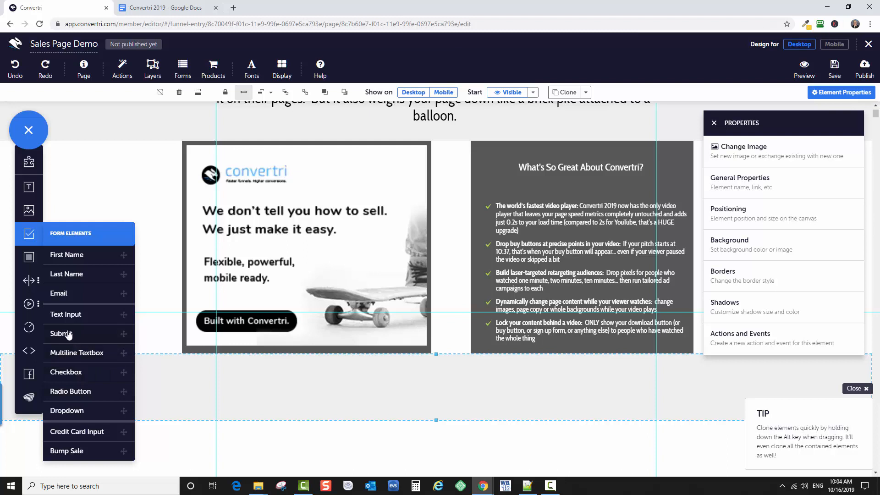
{"action": "left_click_drag", "start_coordinate": [68, 334], "coordinate": [409, 381]}
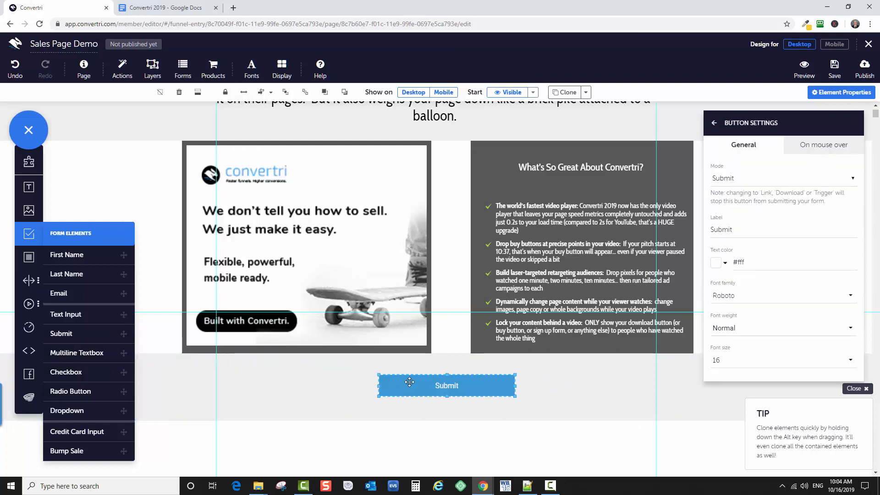
{"action": "left_click", "coordinate": [740, 181]}
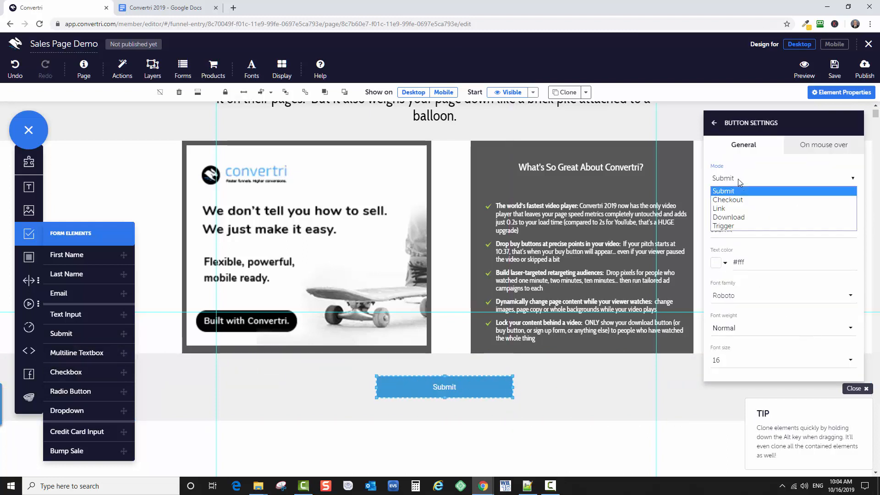
{"action": "left_click", "coordinate": [726, 209]}
{"action": "left_click", "coordinate": [748, 212]}
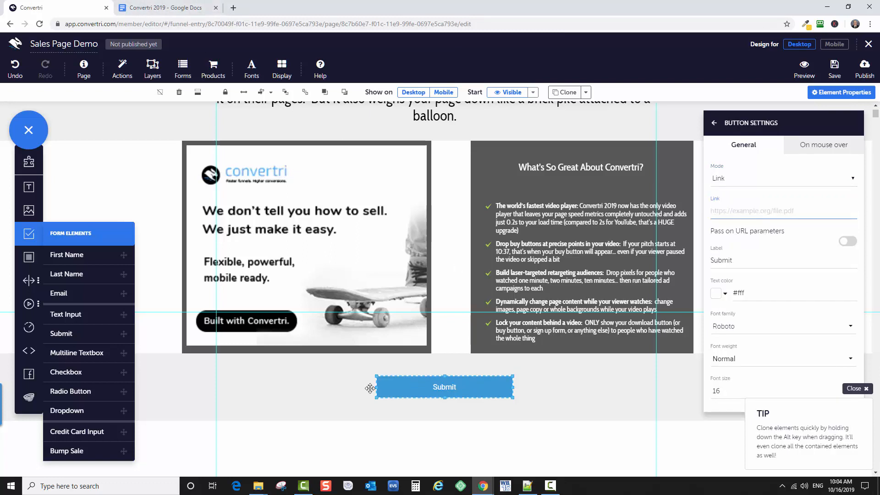
Widen the Submit button to almost twice its width and align it horizontally to the page center.
{"action": "left_click_drag", "start_coordinate": [376, 387], "coordinate": [260, 387]}
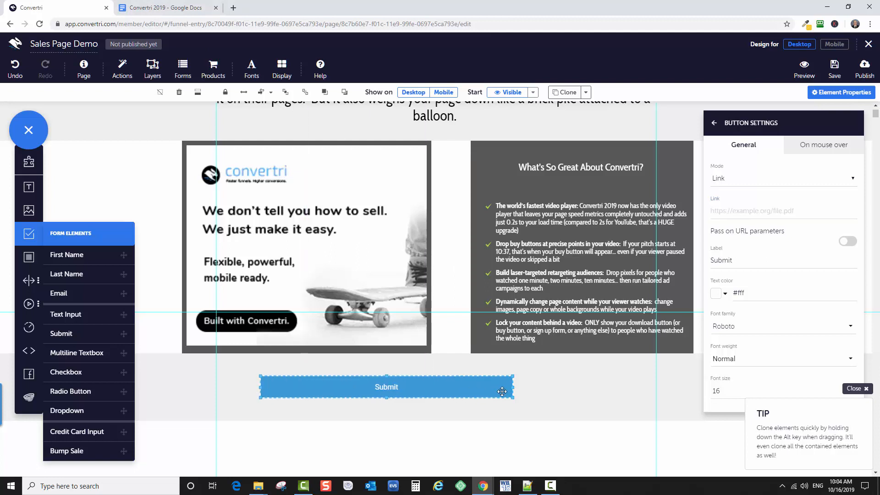
{"action": "left_click_drag", "start_coordinate": [464, 393], "coordinate": [517, 389]}
{"action": "left_click", "coordinate": [262, 92]}
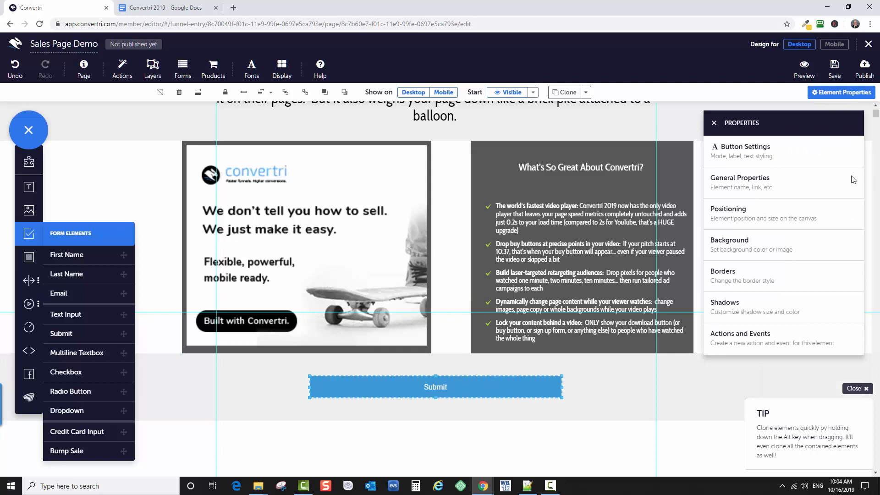
{"action": "left_click", "coordinate": [726, 154]}
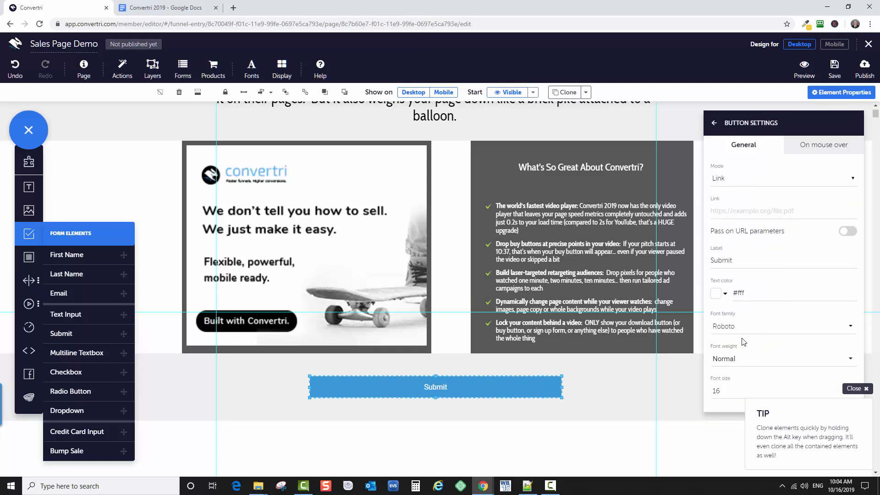
{"action": "left_click", "coordinate": [729, 366]}
{"action": "left_click", "coordinate": [725, 391]}
{"action": "left_click", "coordinate": [725, 392]}
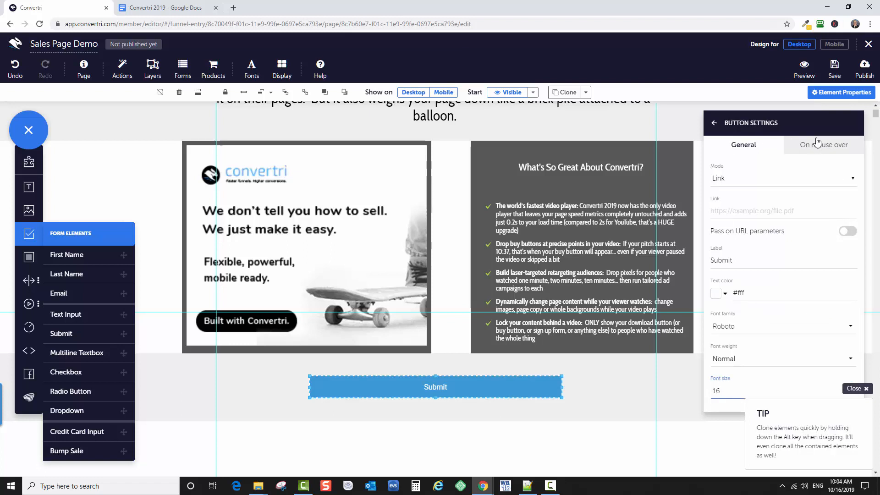
{"action": "left_click", "coordinate": [714, 123]}
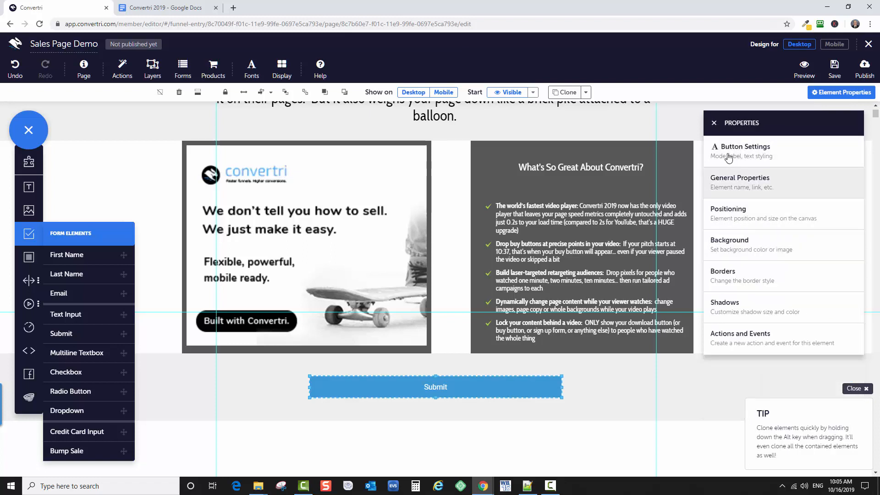
{"action": "left_click", "coordinate": [744, 183]}
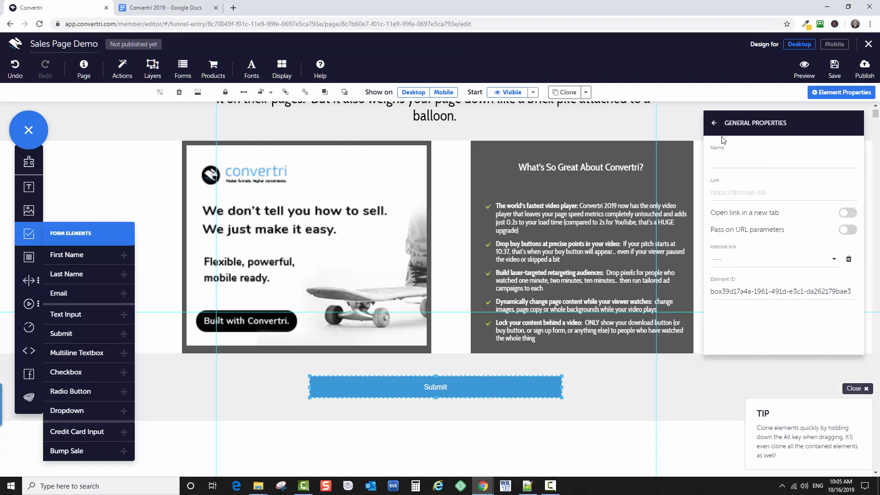
{"action": "left_click", "coordinate": [714, 123]}
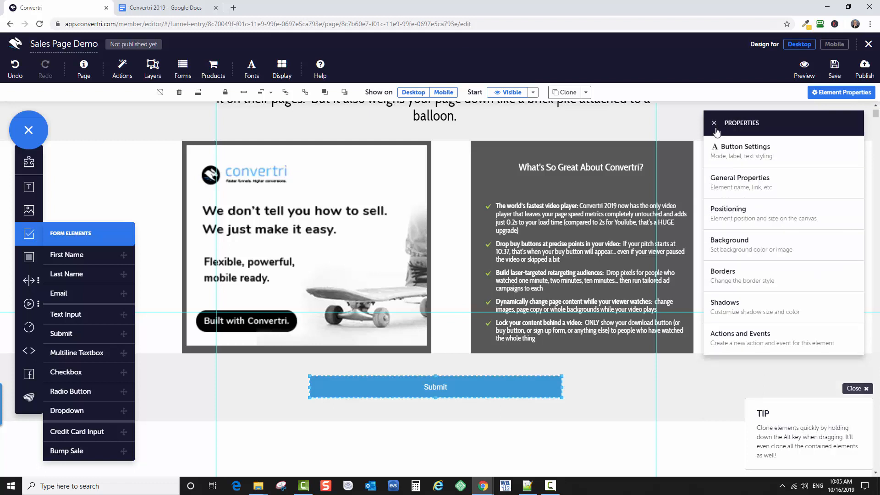
Set the link button's label to "GET CONVERTRI 2019 WITH ALL THE FREE BONUSES BELOW".
{"action": "left_click", "coordinate": [734, 151]}
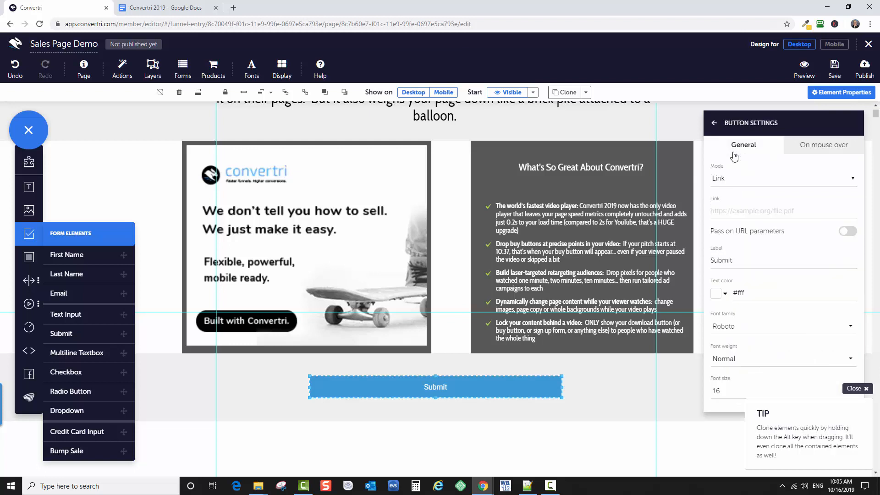
{"action": "double_click", "coordinate": [737, 259]}
{"action": "type", "text": "G"}
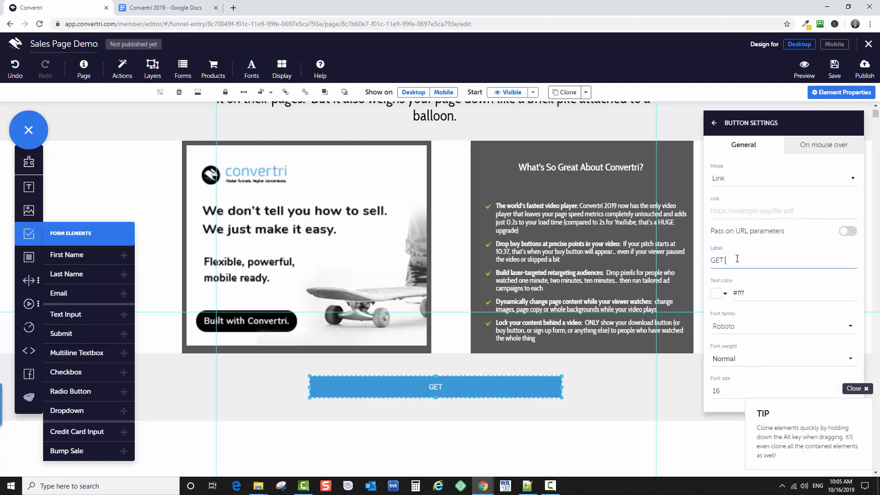
{"action": "type", "text": "ET CONVERTRI "}
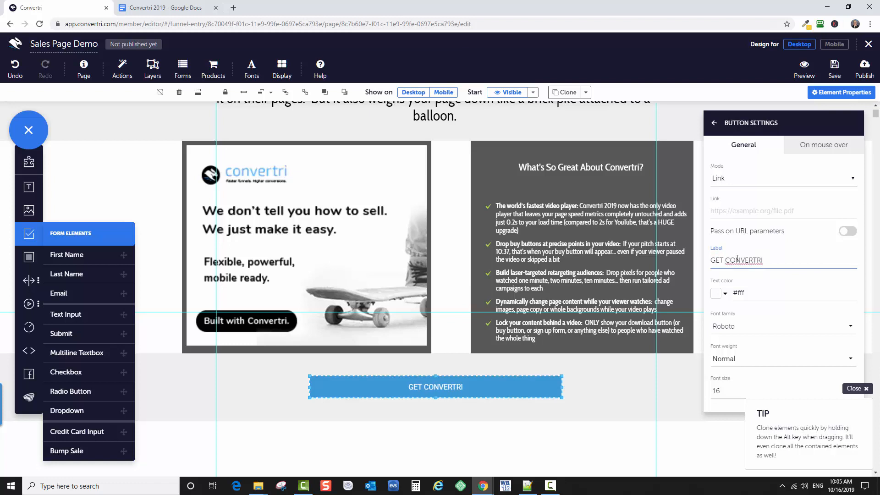
{"action": "type", "text": "2019 WITH "}
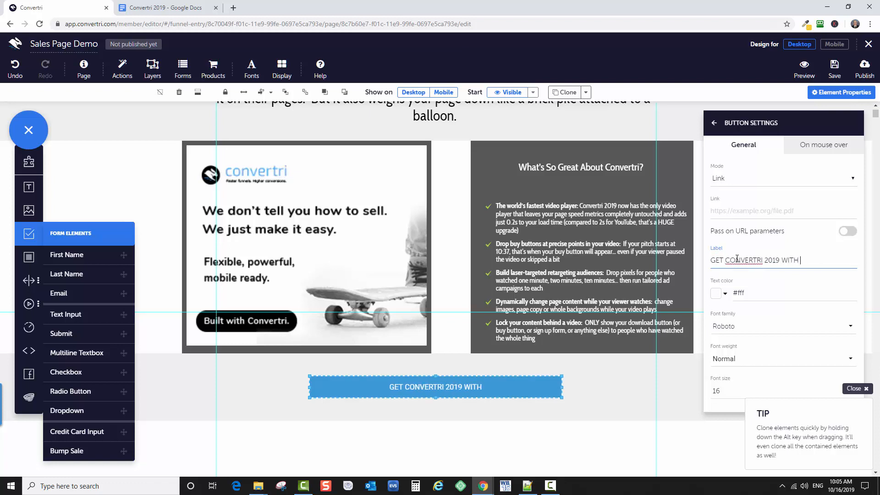
{"action": "type", "text": "ALL "}
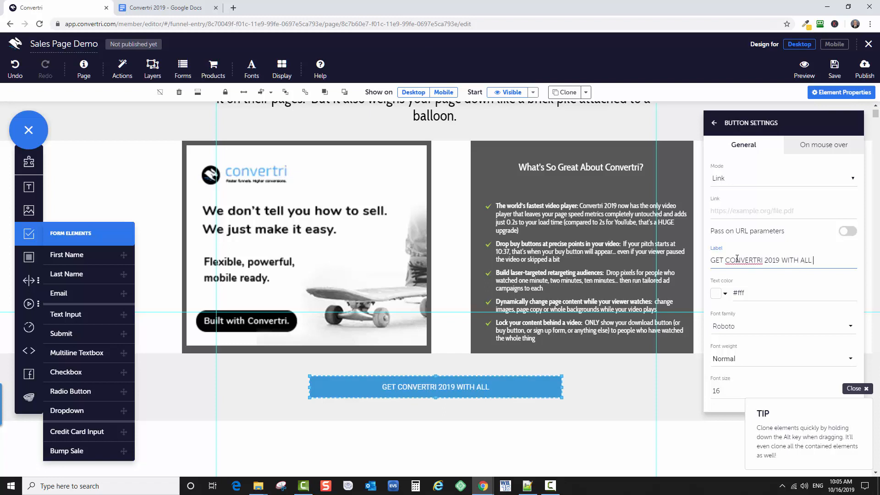
{"action": "type", "text": "THE FRE"}
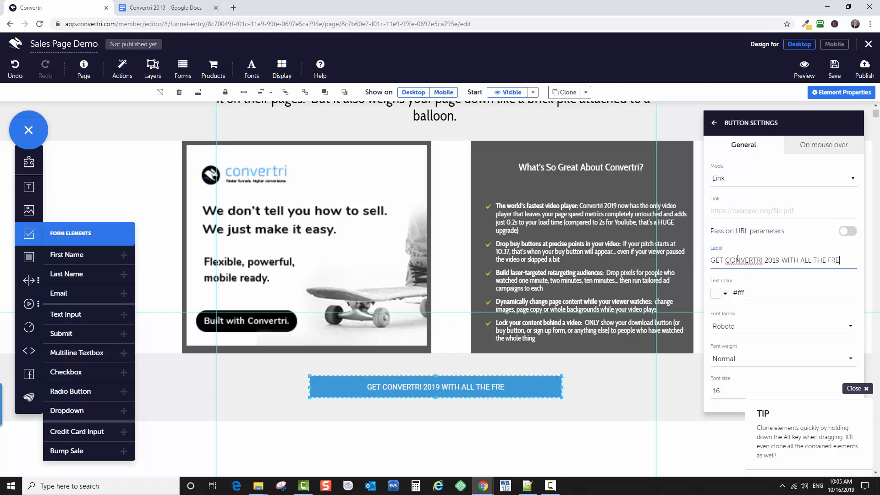
{"action": "type", "text": "E BONUSES BEL"}
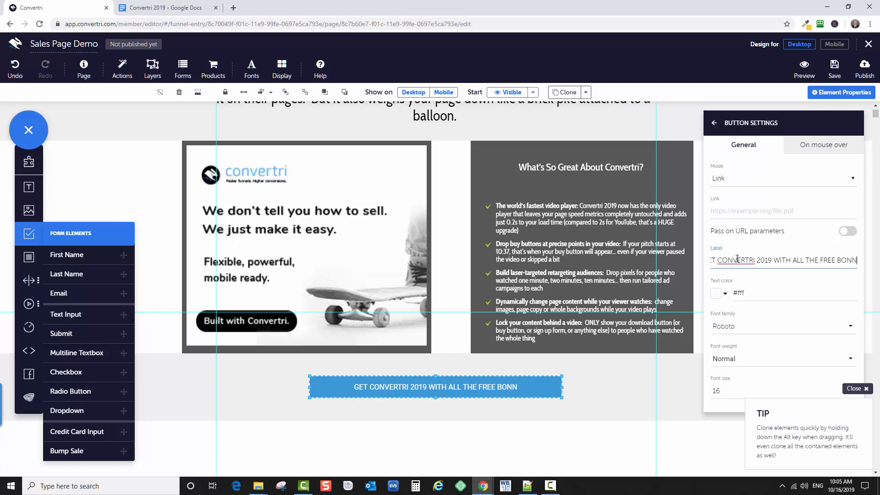
{"action": "type", "text": "OW"}
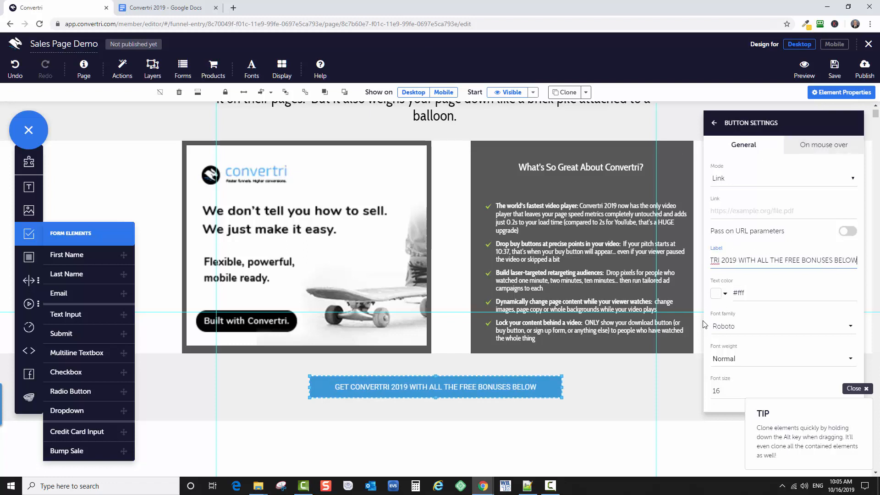
Set the button label's font size to 34.
{"action": "left_click", "coordinate": [737, 391]}
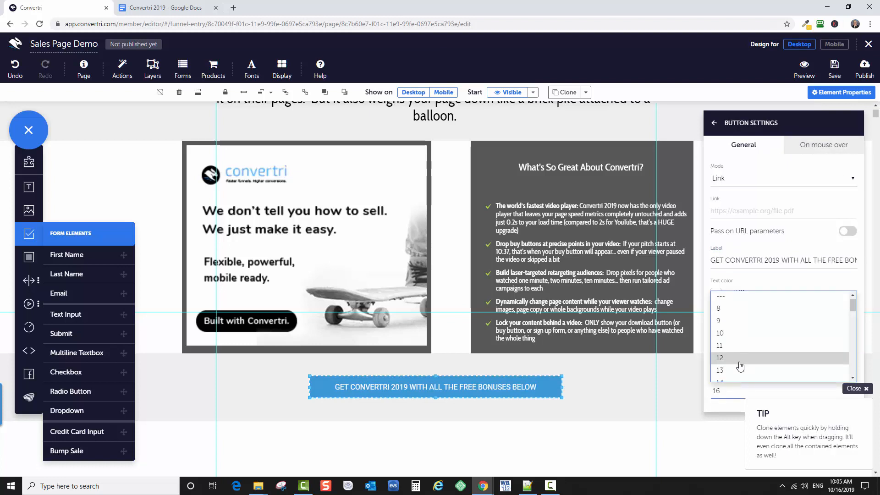
{"action": "scroll", "coordinate": [740, 367], "scroll_direction": "down", "scroll_amount": 2}
{"action": "scroll", "coordinate": [739, 358], "scroll_direction": "down", "scroll_amount": 2}
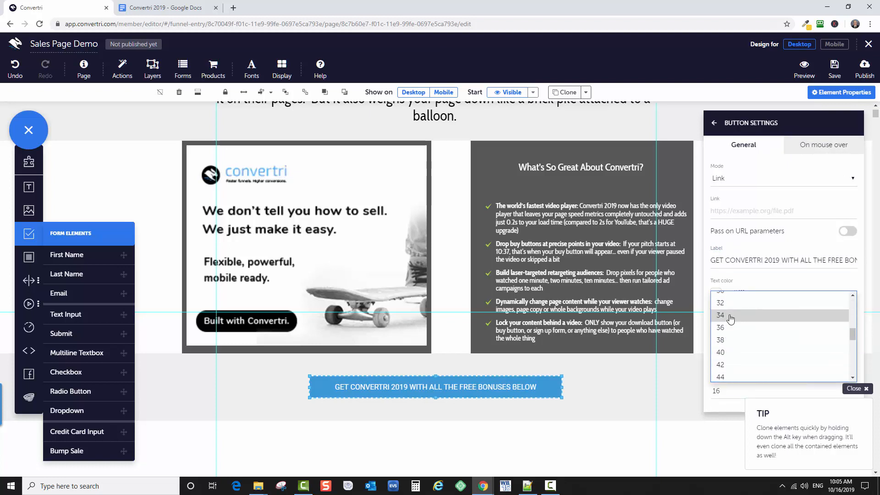
{"action": "left_click", "coordinate": [729, 316]}
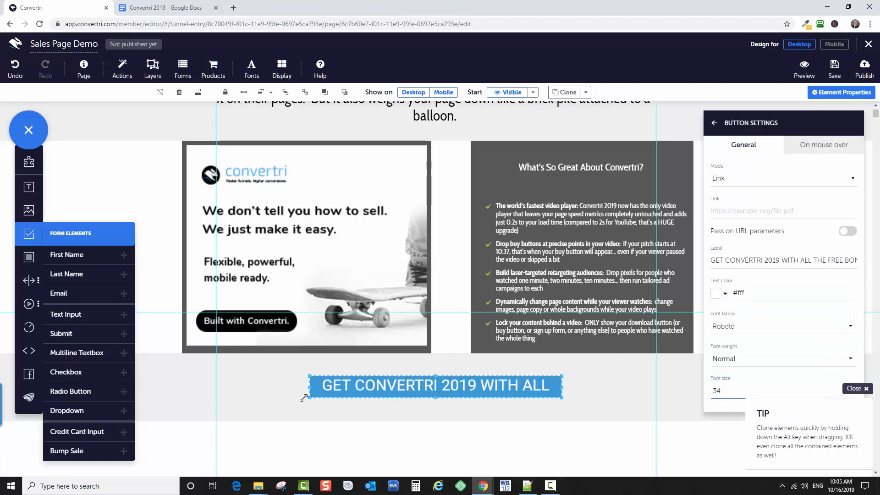
Enlarge the button so its whole label fits on two lines, and extend the light grey panel downward to contain it.
{"action": "left_click_drag", "start_coordinate": [303, 398], "coordinate": [191, 449]}
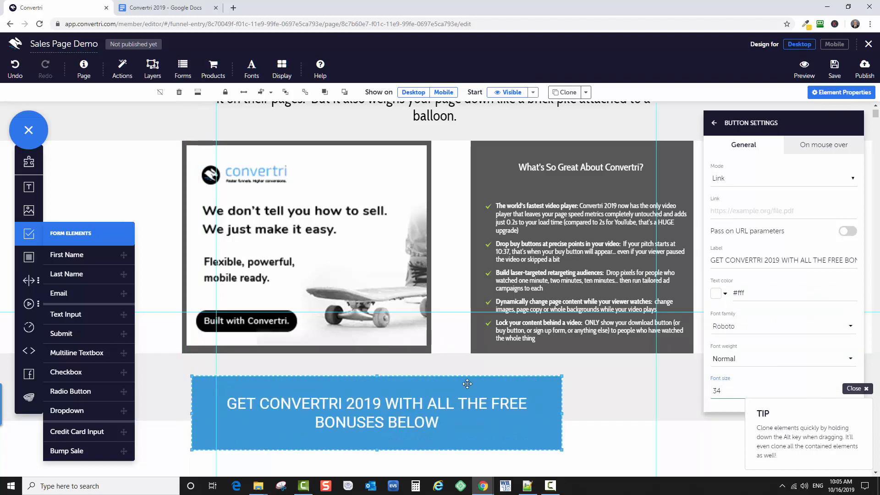
{"action": "left_click_drag", "start_coordinate": [467, 383], "coordinate": [551, 374]}
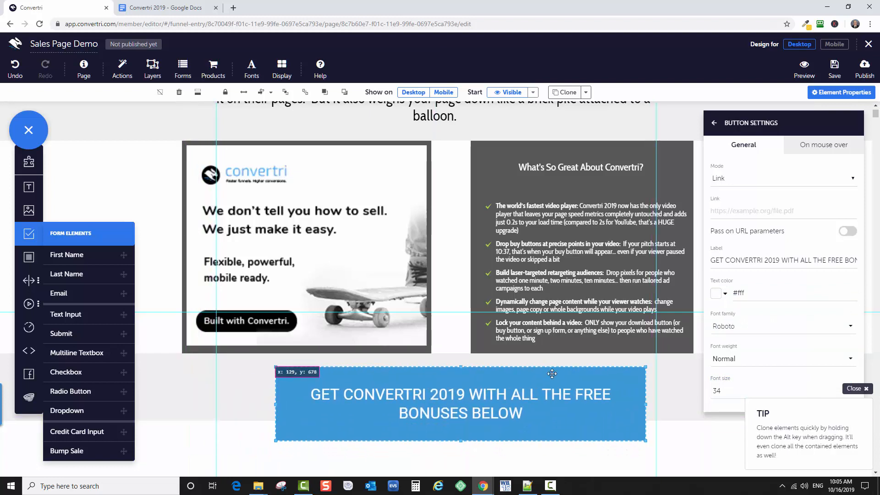
{"action": "left_click", "coordinate": [239, 409]}
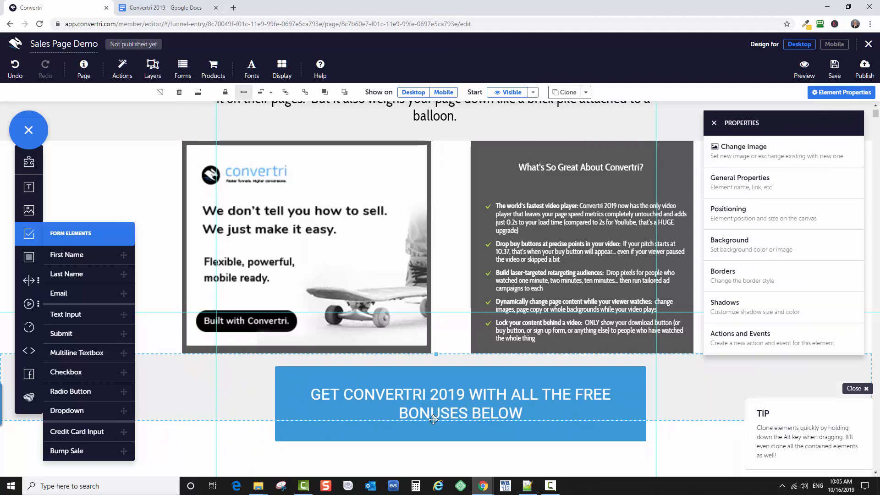
{"action": "left_click", "coordinate": [533, 429]}
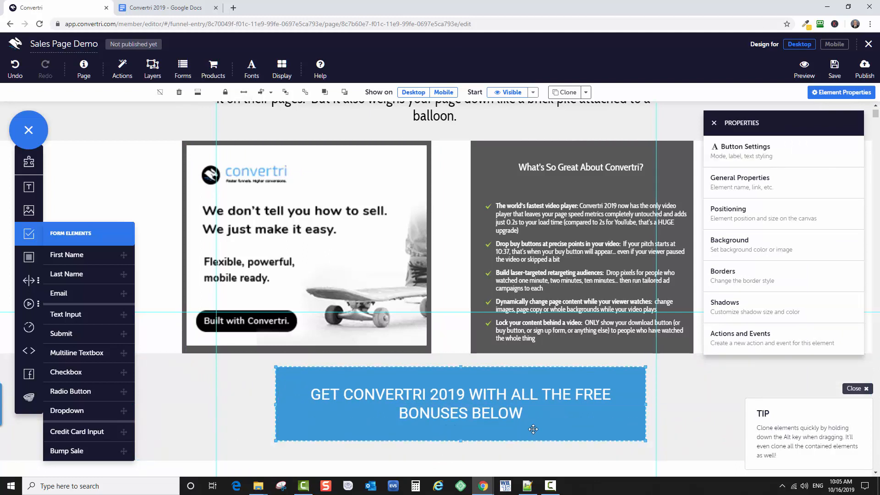
Reduce the button's height to fit closely around its two-line label and align it horizontally to the page center.
{"action": "left_click_drag", "start_coordinate": [460, 439], "coordinate": [459, 416]}
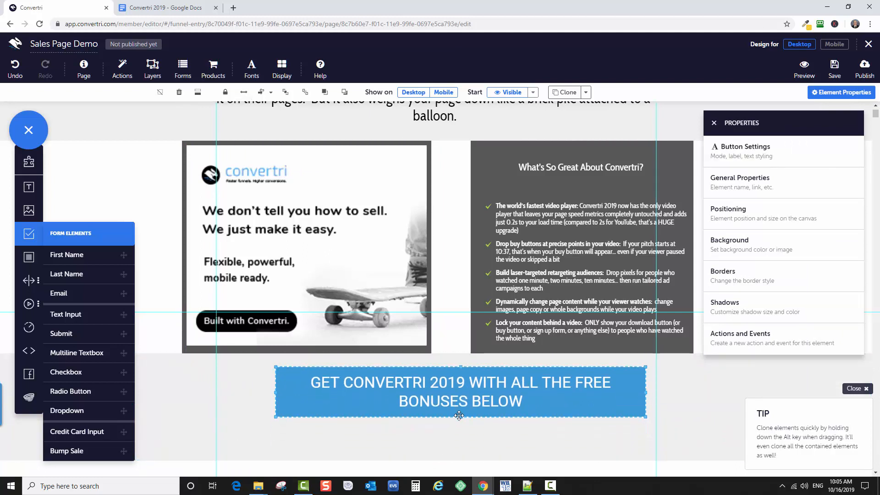
{"action": "mouse_move", "coordinate": [547, 409]}
{"action": "left_mouse_down"}
{"action": "mouse_move", "coordinate": [552, 413]}
{"action": "mouse_move", "coordinate": [541, 418]}
{"action": "left_mouse_up"}
{"action": "left_click", "coordinate": [261, 92]}
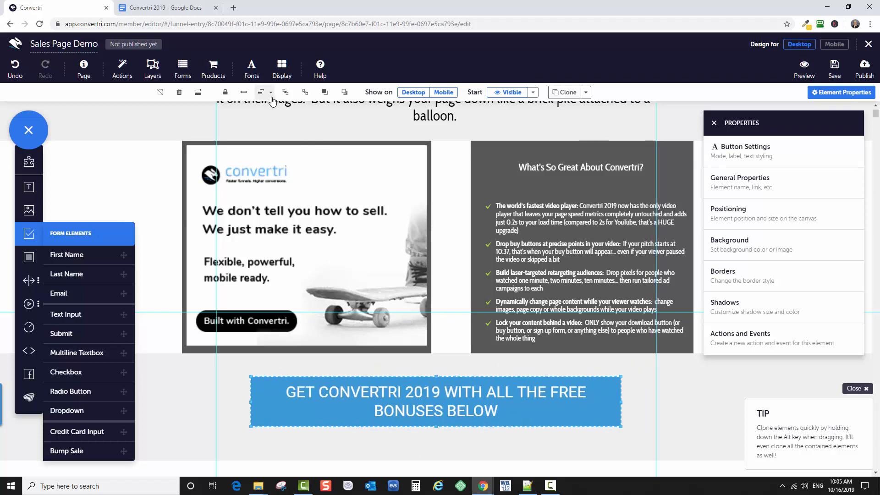
Middle-align the button vertically with the light grey panel behind it.
{"action": "left_click", "coordinate": [270, 93]}
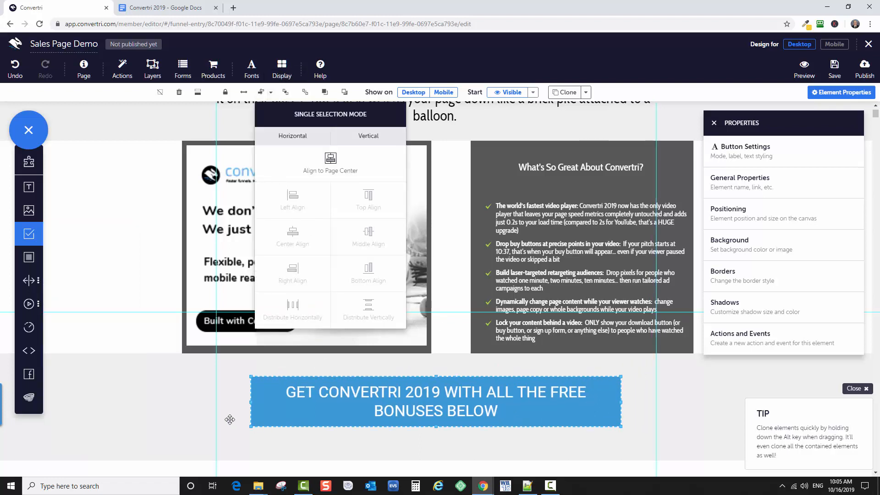
{"action": "left_click", "coordinate": [211, 398]}
{"action": "left_click", "coordinate": [266, 398]}
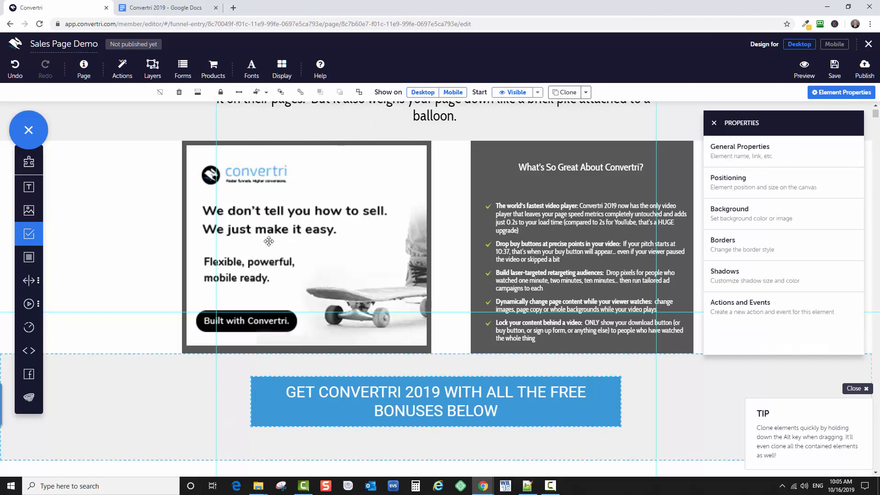
{"action": "left_click", "coordinate": [266, 92]}
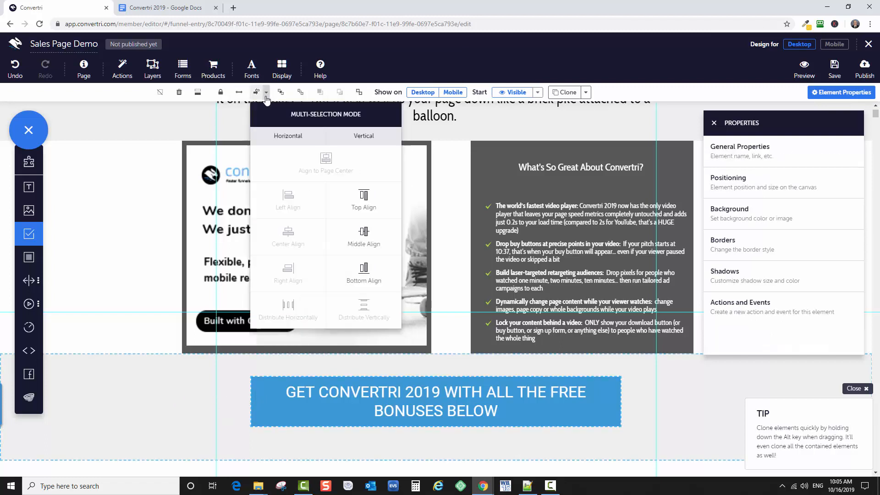
{"action": "left_click", "coordinate": [369, 234]}
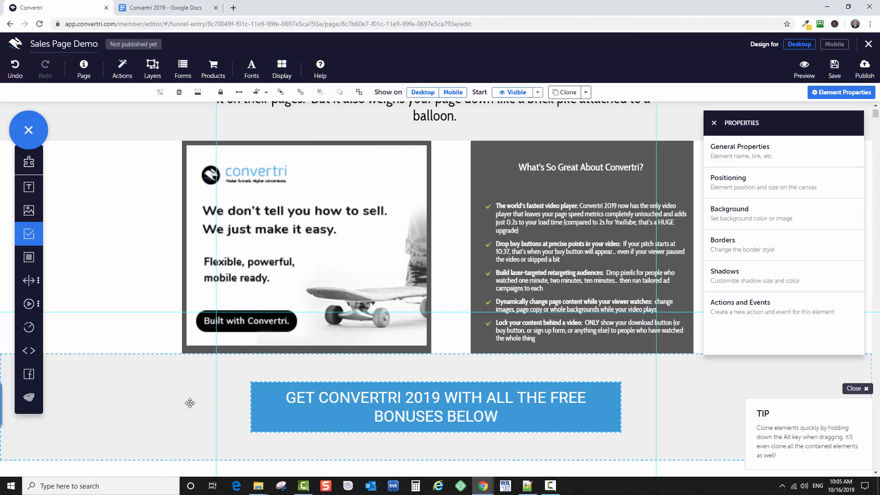
Make the background color of the panel behind the call-to-action button transparent.
{"action": "left_click", "coordinate": [657, 388]}
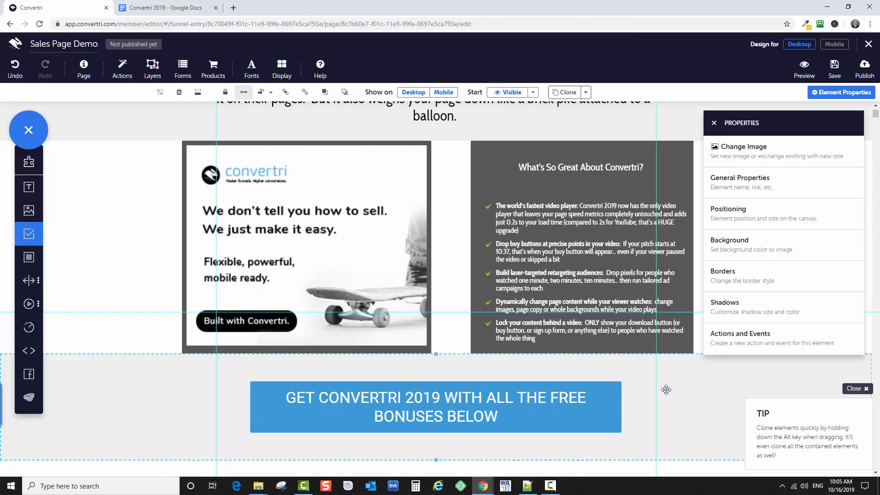
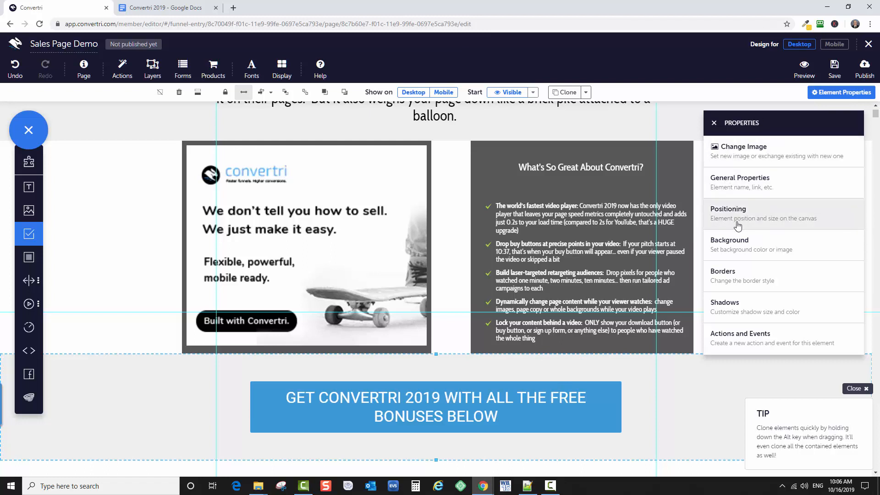
{"action": "left_click", "coordinate": [726, 248]}
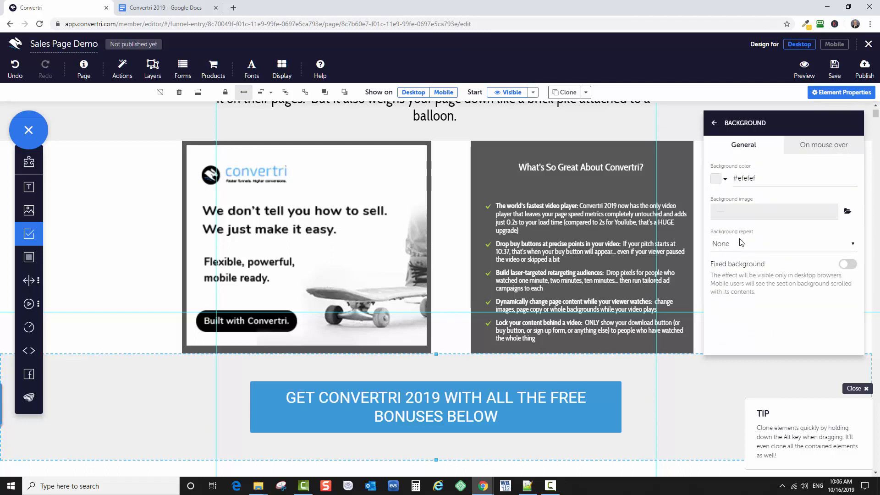
{"action": "left_click", "coordinate": [716, 179]}
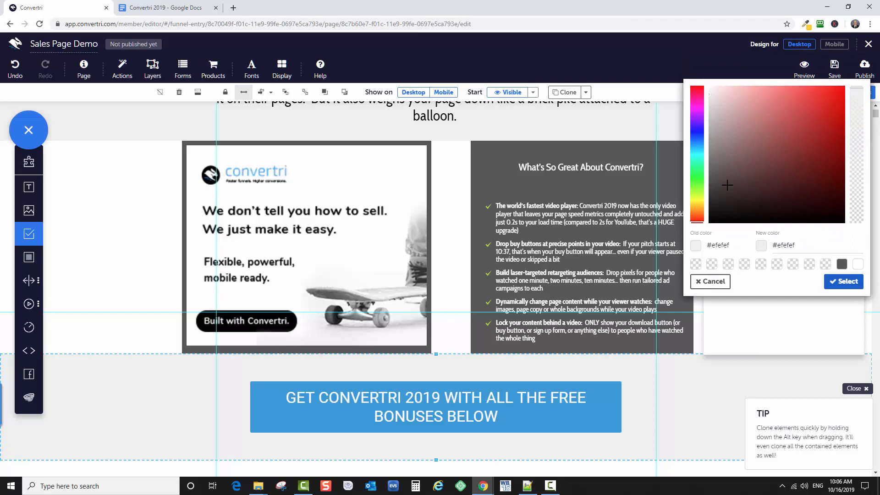
{"action": "left_click", "coordinate": [826, 267]}
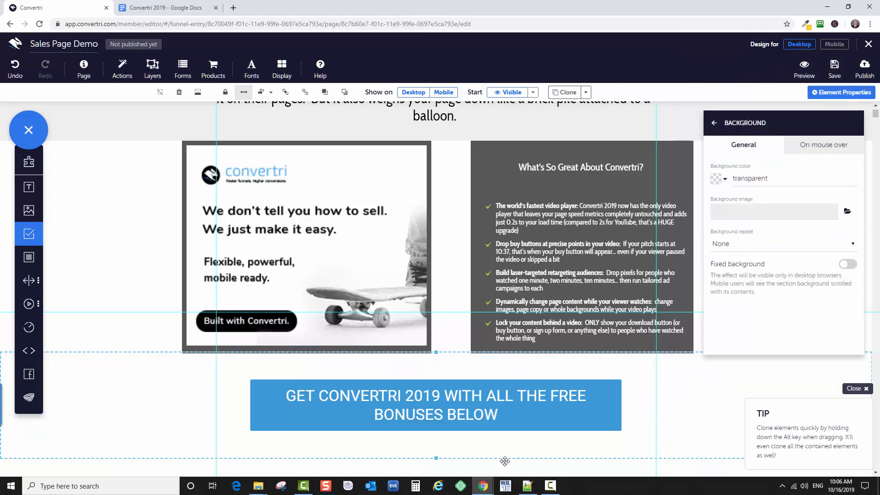
{"action": "left_click", "coordinate": [308, 470]}
{"action": "scroll", "coordinate": [222, 360], "scroll_direction": "down", "scroll_amount": 3}
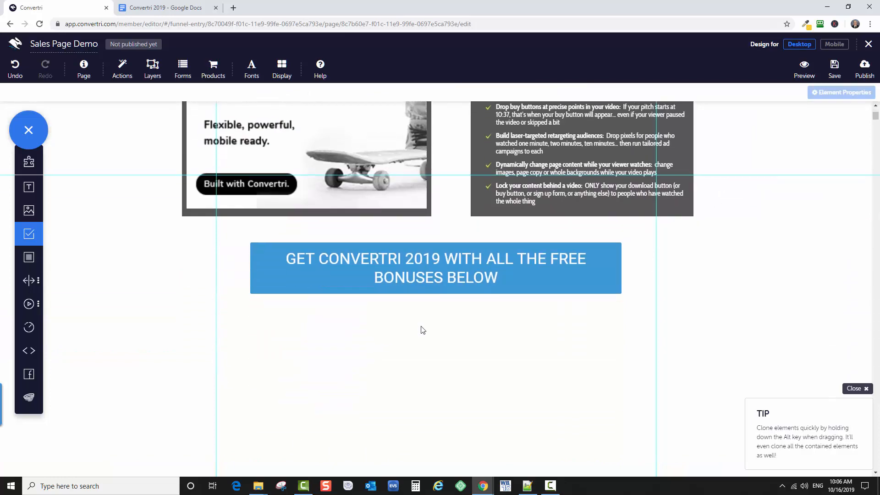
{"action": "scroll", "coordinate": [422, 330], "scroll_direction": "up", "scroll_amount": 2}
{"action": "left_click", "coordinate": [695, 347]}
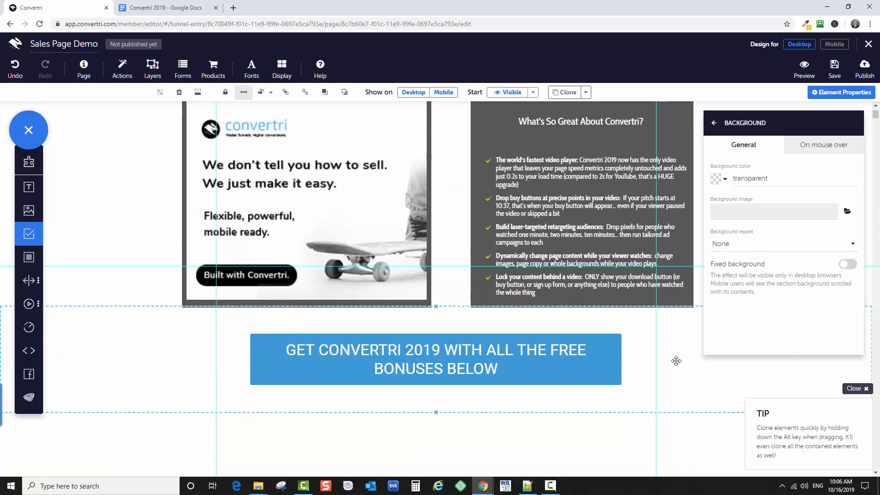
{"action": "left_click", "coordinate": [628, 438]}
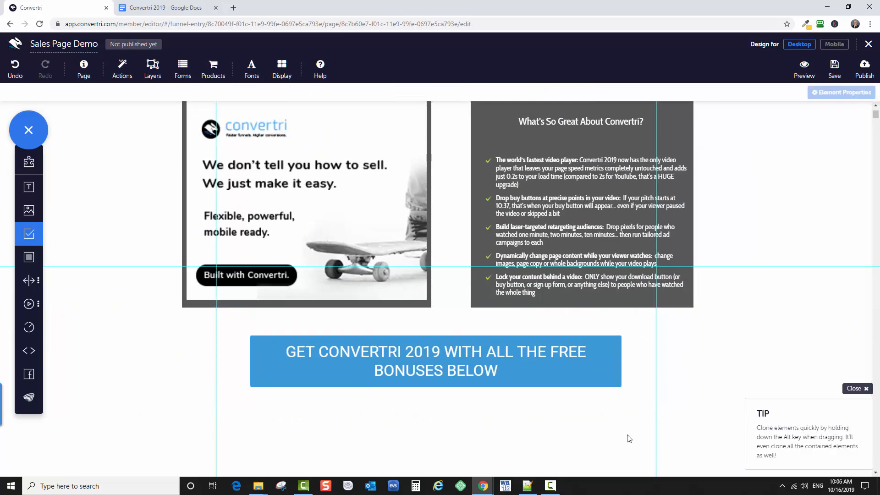
Set all of the checkmark list's text to font size 17 and move the list up to just below its heading.
{"action": "scroll", "coordinate": [619, 414], "scroll_direction": "up", "scroll_amount": 2}
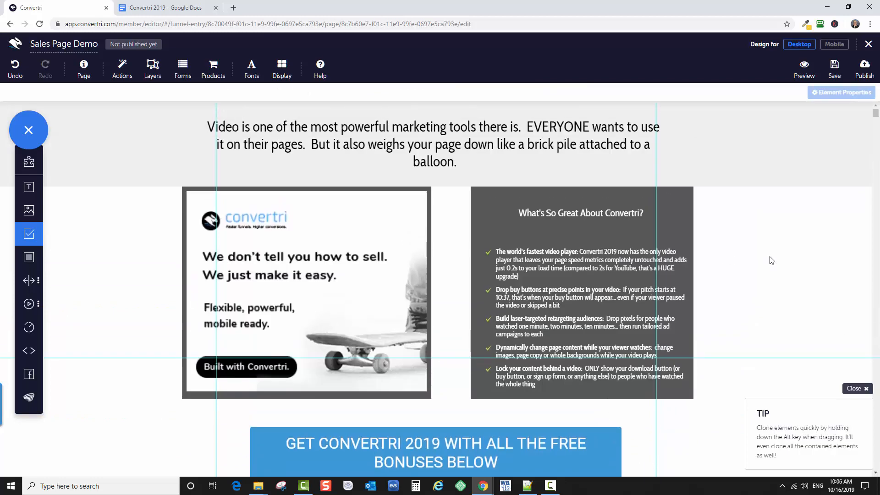
{"action": "left_click", "coordinate": [614, 248]}
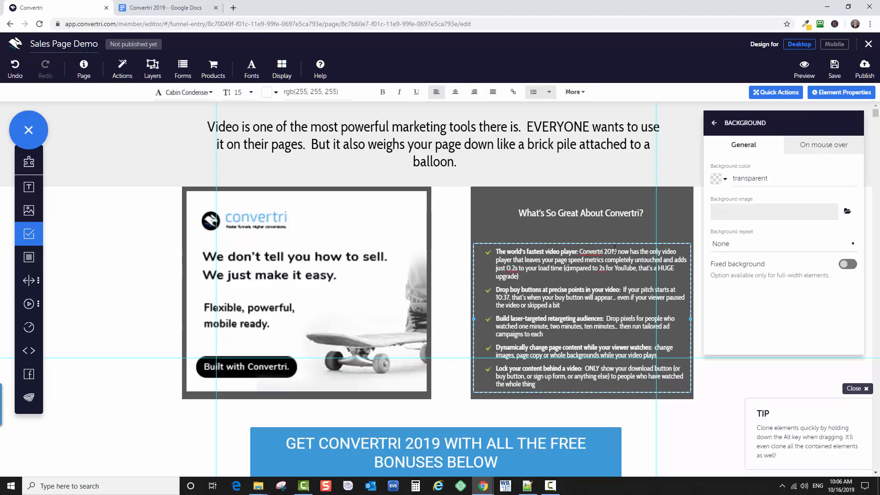
{"action": "left_click", "coordinate": [553, 249]}
{"action": "key", "text": "ctrl+a"}
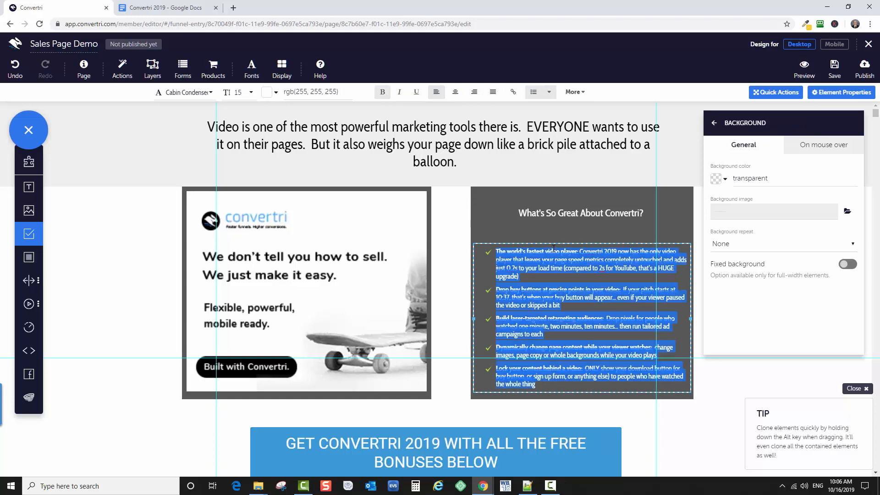
{"action": "left_click", "coordinate": [251, 92]}
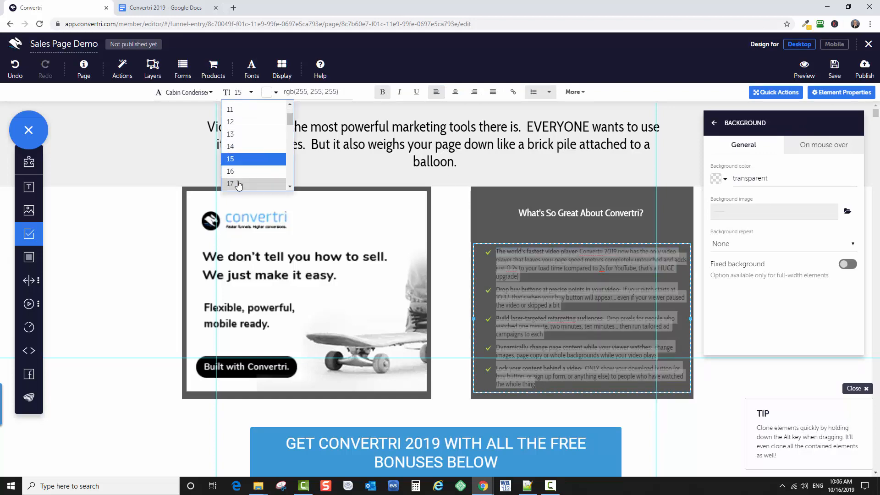
{"action": "left_click", "coordinate": [242, 183]}
{"action": "left_click_drag", "start_coordinate": [567, 245], "coordinate": [566, 224]}
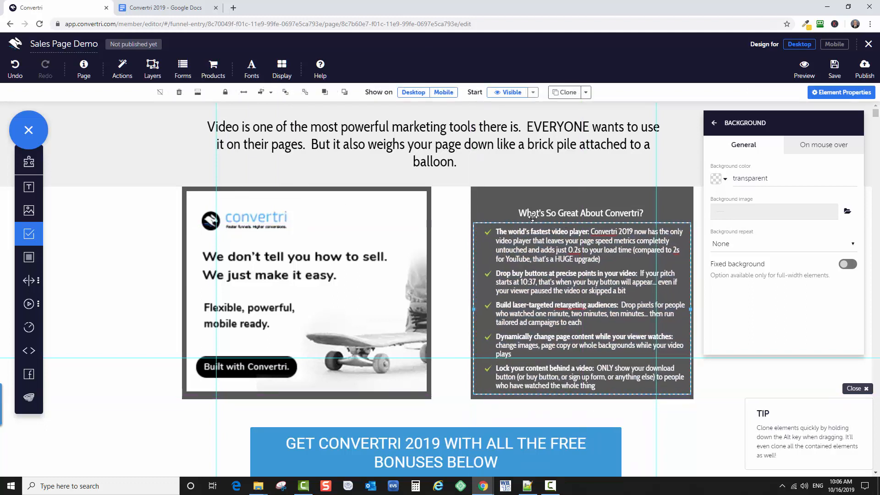
Widen the dark grey panel behind the checkmark list toward the image panel, leaving a narrow gap between them.
{"action": "left_click", "coordinate": [465, 222]}
{"action": "left_click", "coordinate": [482, 205]}
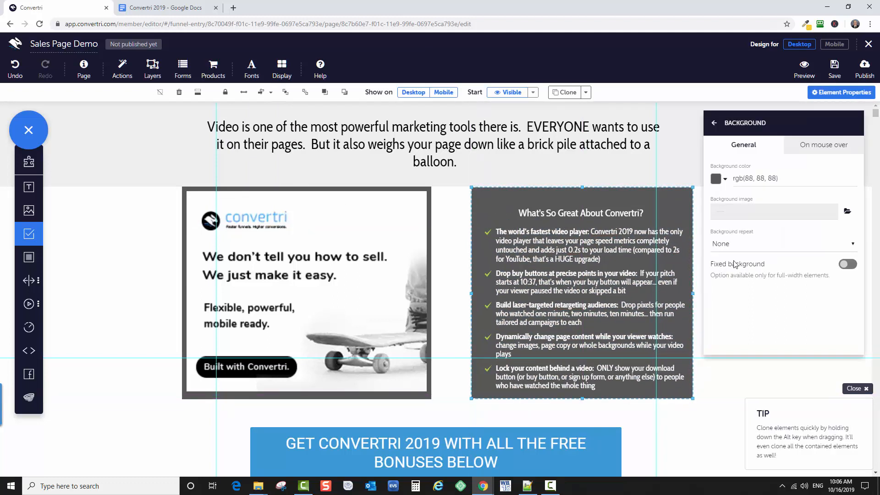
{"action": "left_click_drag", "start_coordinate": [468, 186], "coordinate": [438, 187]}
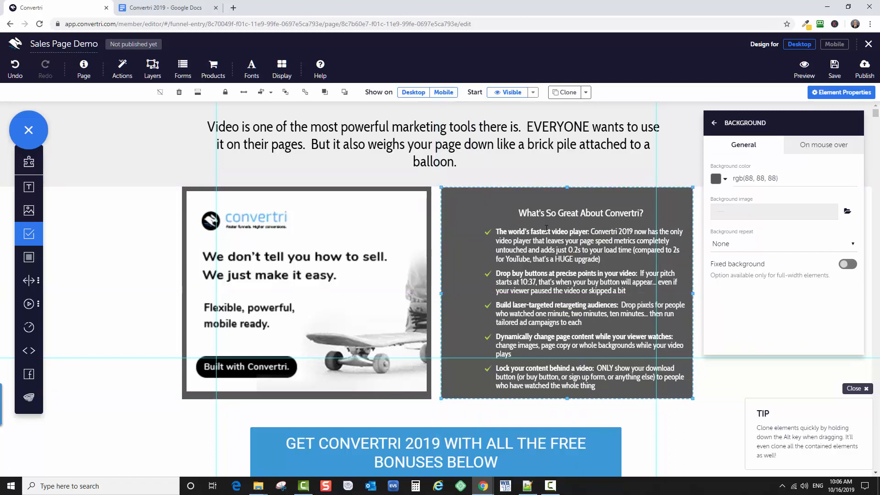
Center-align the checkmark list and its heading horizontally with the dark grey panel behind them.
{"action": "left_click", "coordinate": [484, 233]}
{"action": "left_click", "coordinate": [521, 212], "text": "shift"}
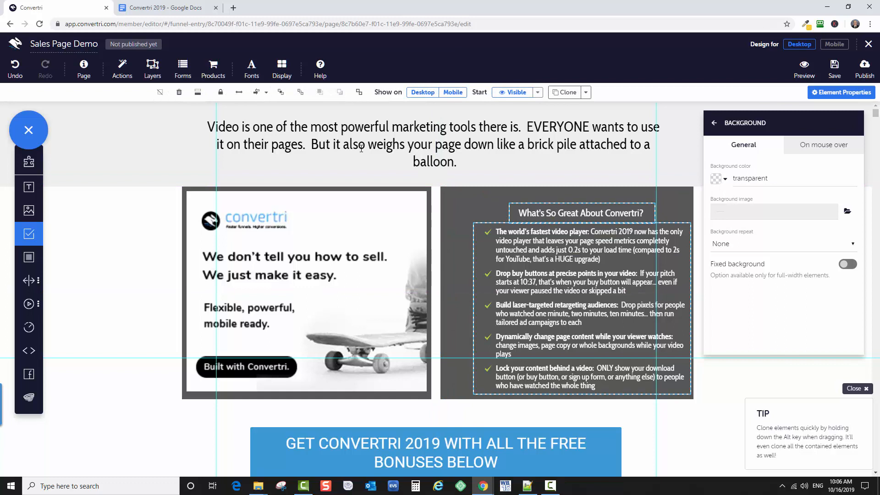
{"action": "left_click", "coordinate": [266, 93]}
{"action": "left_click", "coordinate": [452, 221], "text": "shift"}
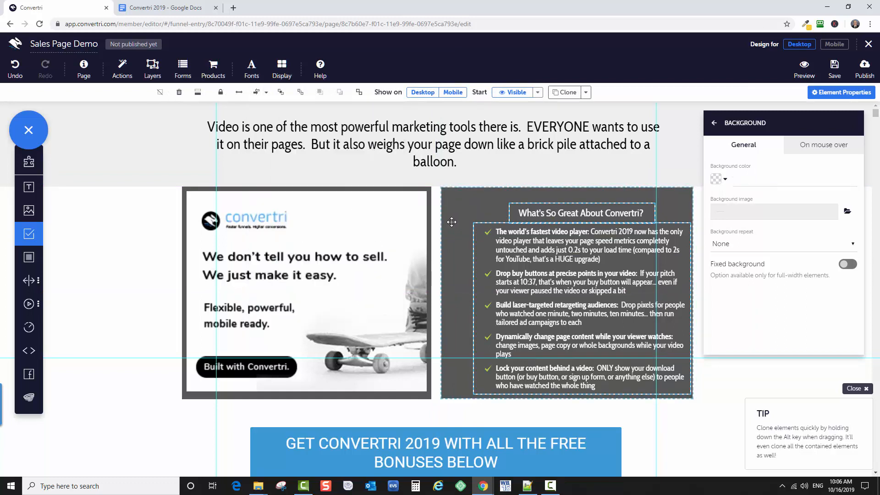
{"action": "left_click", "coordinate": [266, 92]}
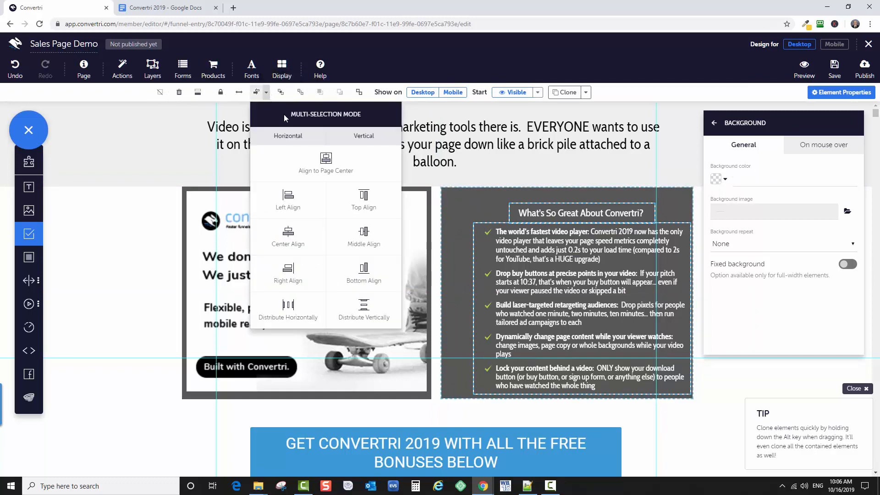
{"action": "left_click", "coordinate": [289, 235]}
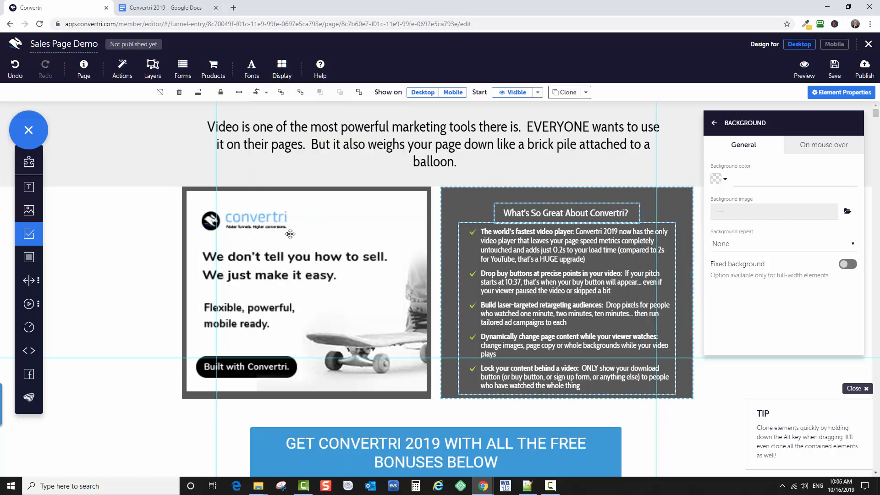
Make the background color of the full-width panel behind the introductory video text transparent.
{"action": "left_click", "coordinate": [655, 170]}
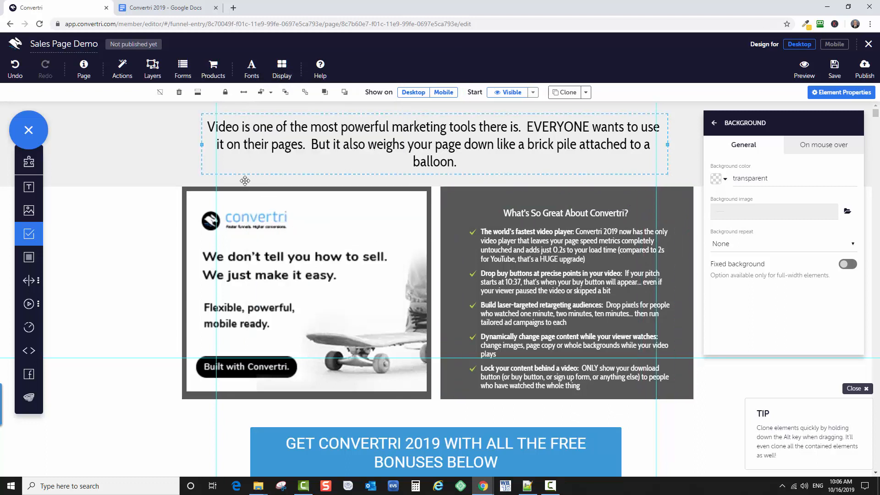
{"action": "left_click", "coordinate": [146, 185]}
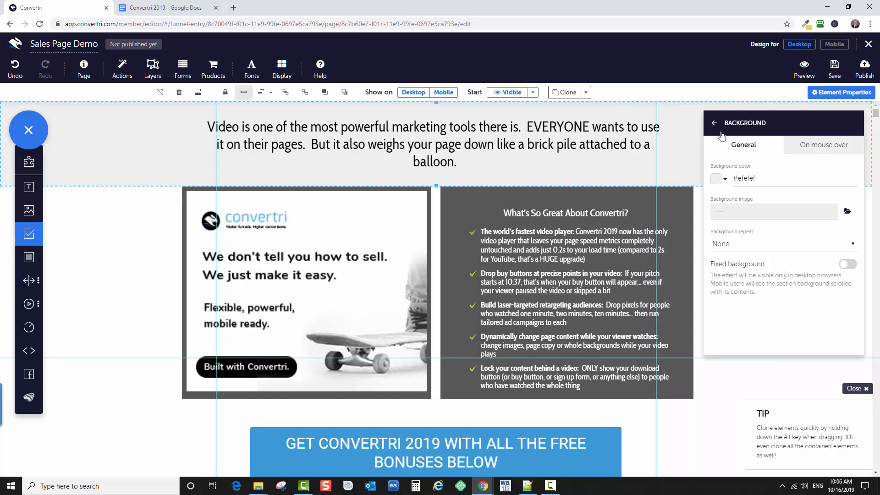
{"action": "left_click", "coordinate": [718, 180]}
{"action": "left_click", "coordinate": [826, 268]}
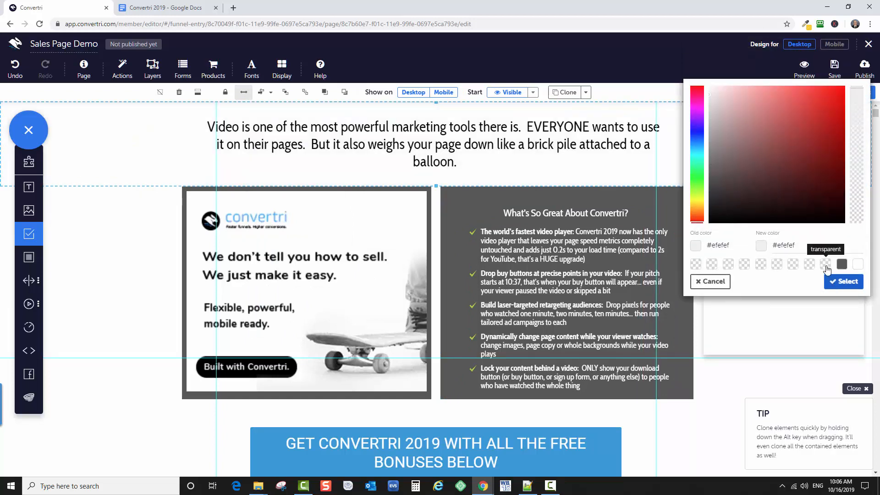
{"action": "left_click", "coordinate": [836, 313]}
{"action": "left_click", "coordinate": [768, 374]}
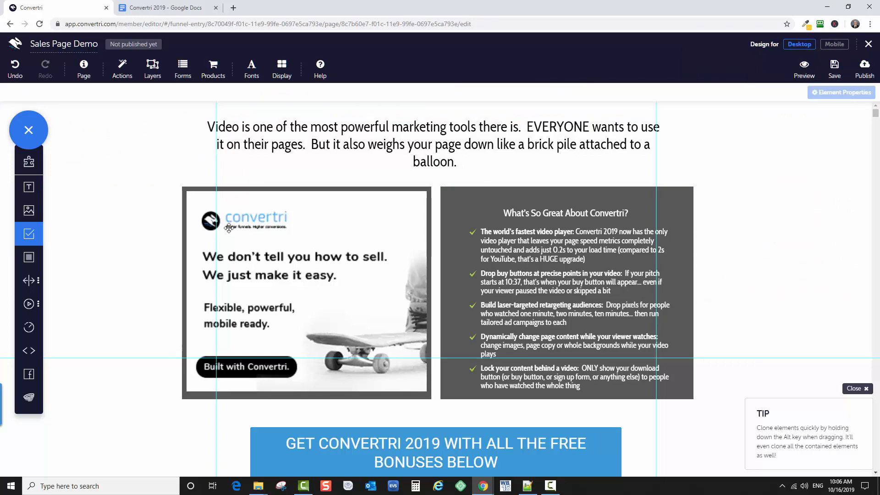
Move the call-to-action button slightly down and set its background color to red, rgb(219, 75, 52).
{"action": "scroll", "coordinate": [231, 255], "scroll_direction": "down", "scroll_amount": 4}
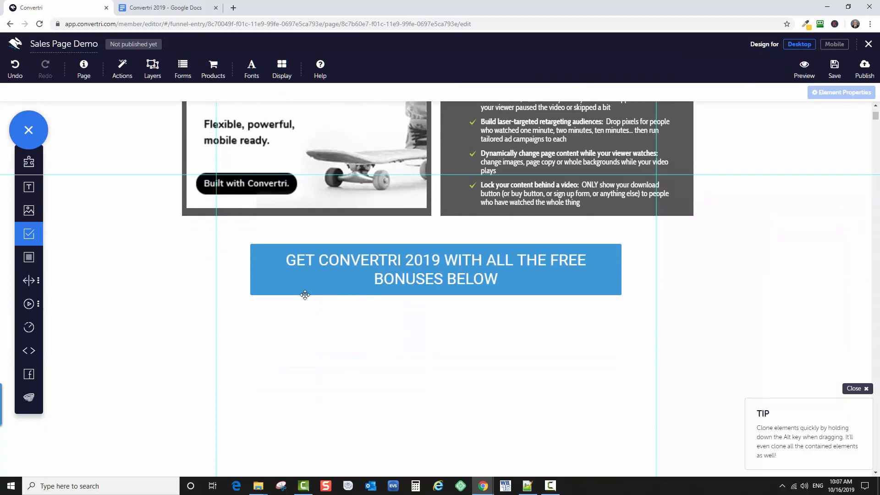
{"action": "left_click", "coordinate": [305, 294]}
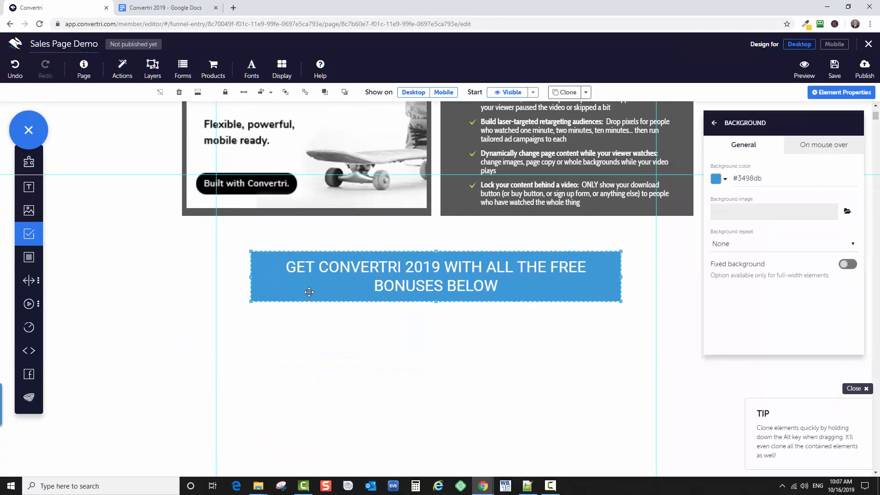
{"action": "left_click", "coordinate": [716, 179]}
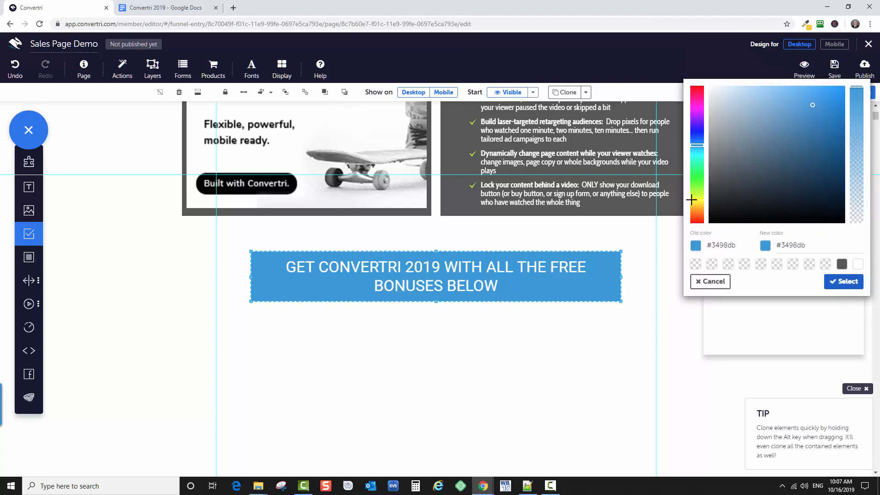
{"action": "left_click", "coordinate": [697, 220]}
{"action": "left_click", "coordinate": [847, 281]}
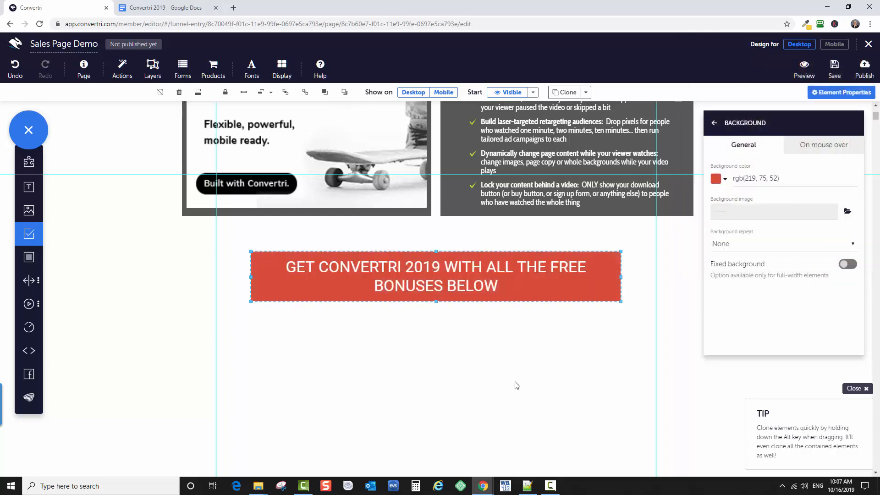
{"action": "left_click", "coordinate": [512, 368]}
{"action": "scroll", "coordinate": [501, 306], "scroll_direction": "up", "scroll_amount": 1}
{"action": "scroll", "coordinate": [501, 305], "scroll_direction": "up", "scroll_amount": 2}
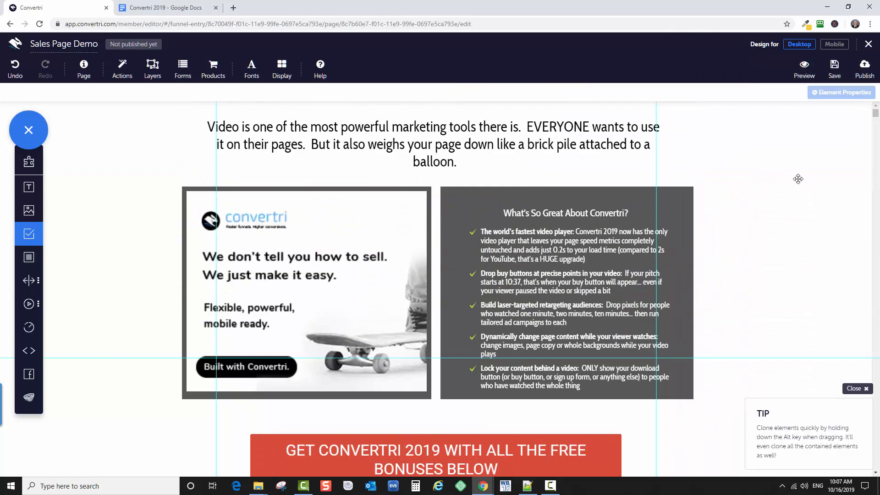
{"action": "scroll", "coordinate": [713, 221], "scroll_direction": "down", "scroll_amount": 2}
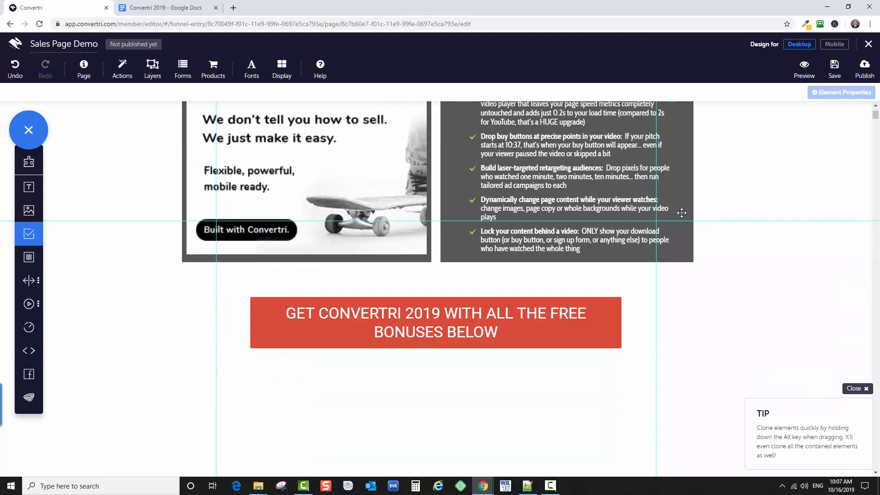
{"action": "scroll", "coordinate": [687, 214], "scroll_direction": "up", "scroll_amount": 3}
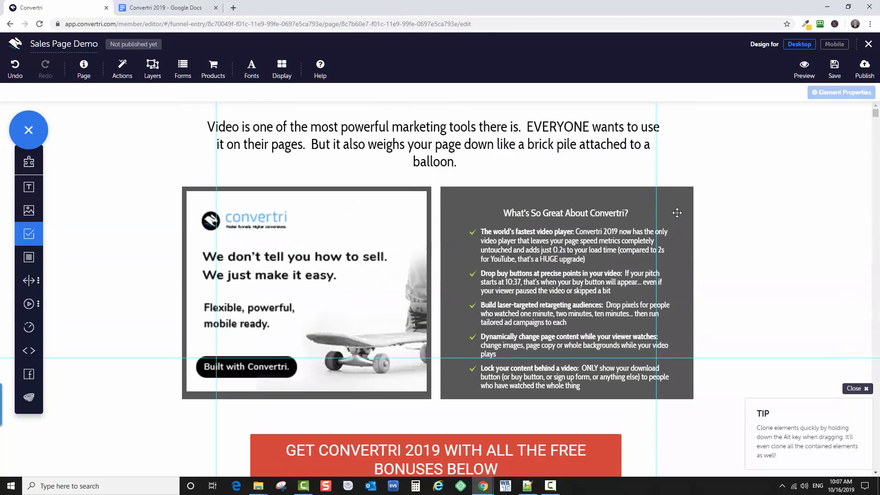
{"action": "left_click", "coordinate": [459, 203]}
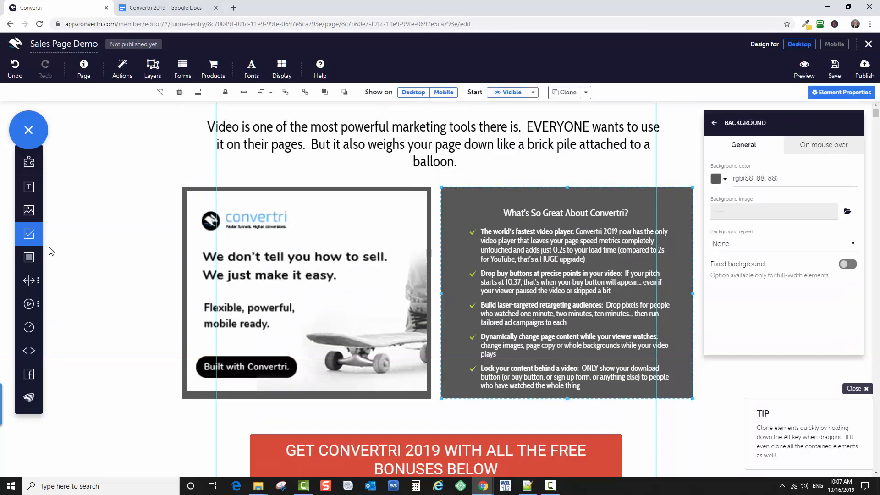
{"action": "left_click", "coordinate": [127, 258]}
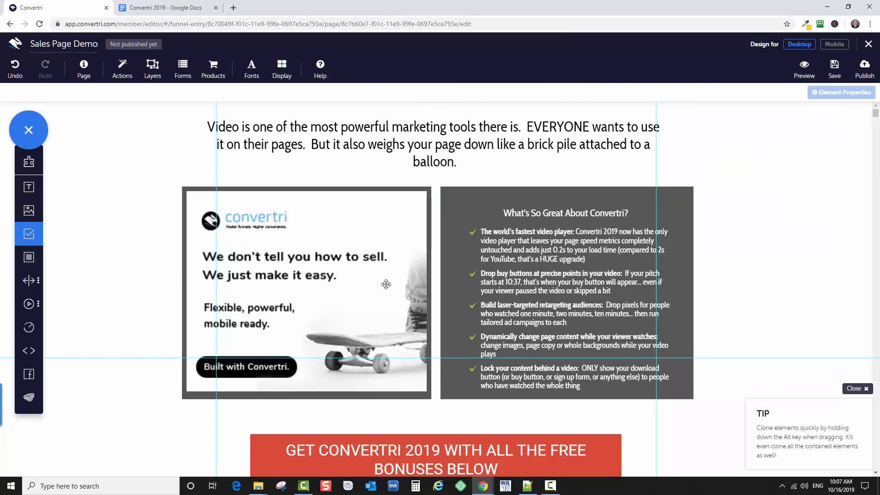
Set the background color of the panel behind the checkmark list to near-black, rgb(2, 2, 2).
{"action": "left_click", "coordinate": [452, 253]}
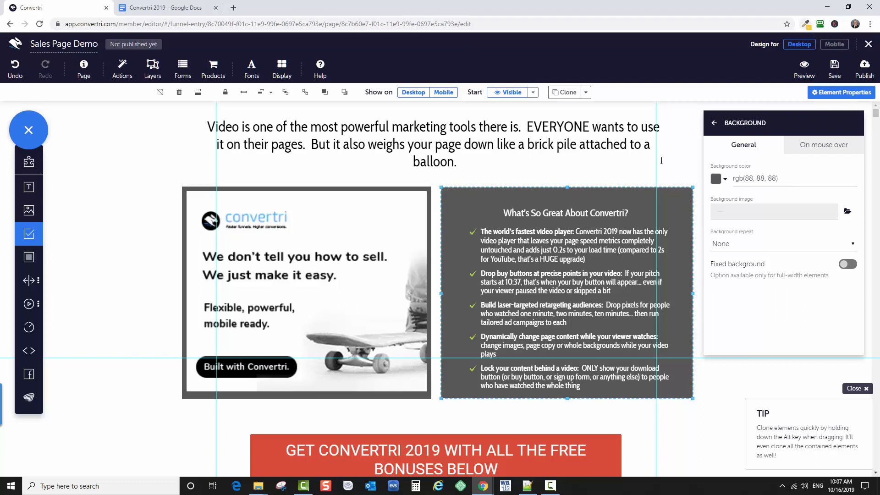
{"action": "left_click", "coordinate": [714, 178]}
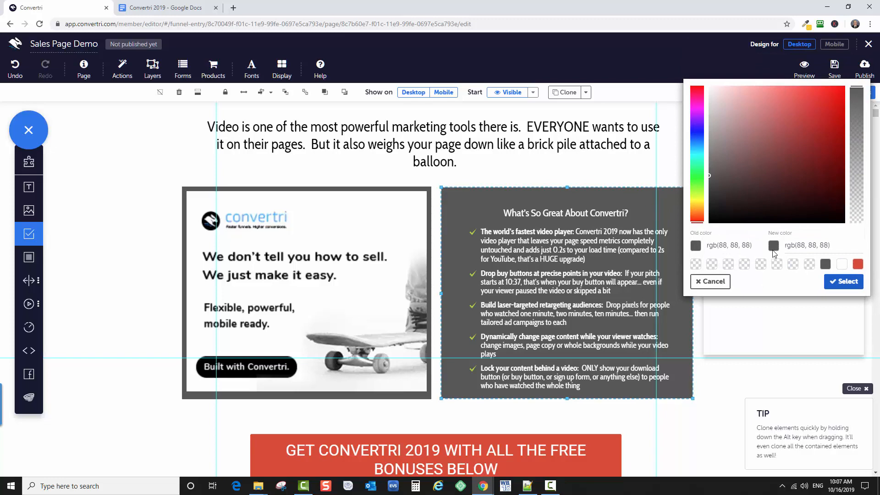
{"action": "left_click", "coordinate": [710, 223]}
{"action": "left_click", "coordinate": [825, 281]}
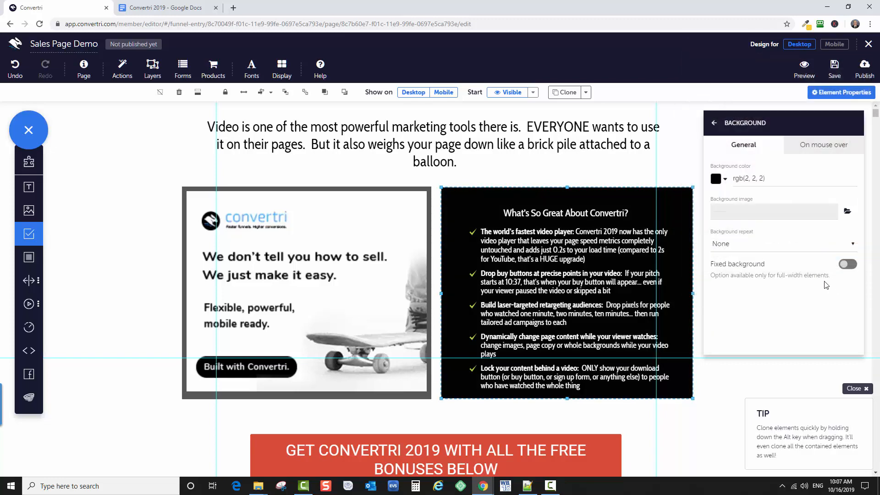
Set the background color of the panel framing the Convertri image to the same recently used black.
{"action": "left_click", "coordinate": [431, 205]}
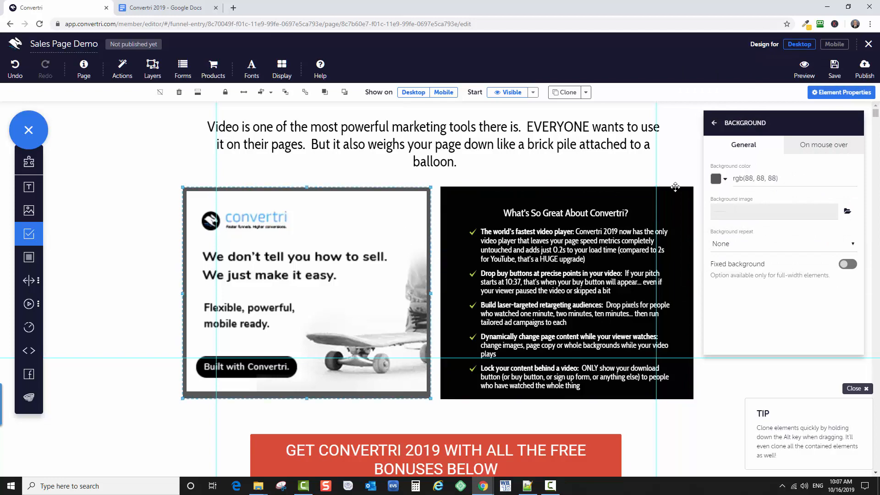
{"action": "left_click", "coordinate": [714, 178]}
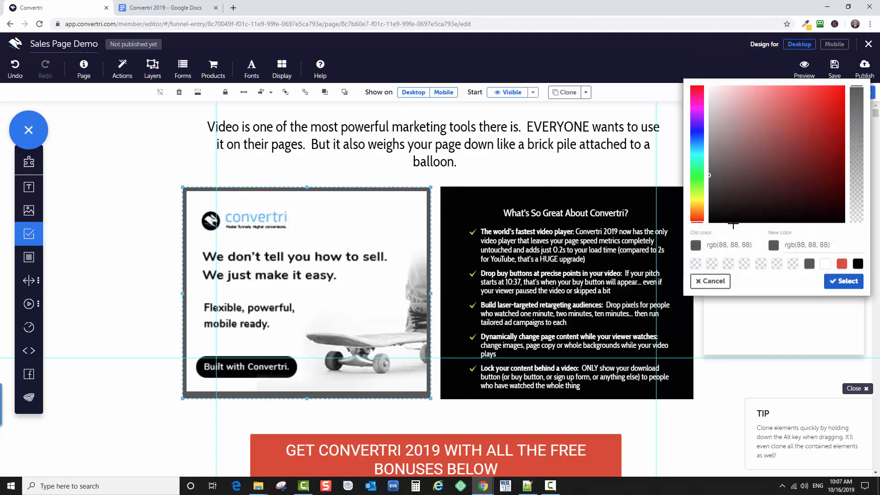
{"action": "left_click", "coordinate": [857, 264]}
{"action": "left_click", "coordinate": [680, 423]}
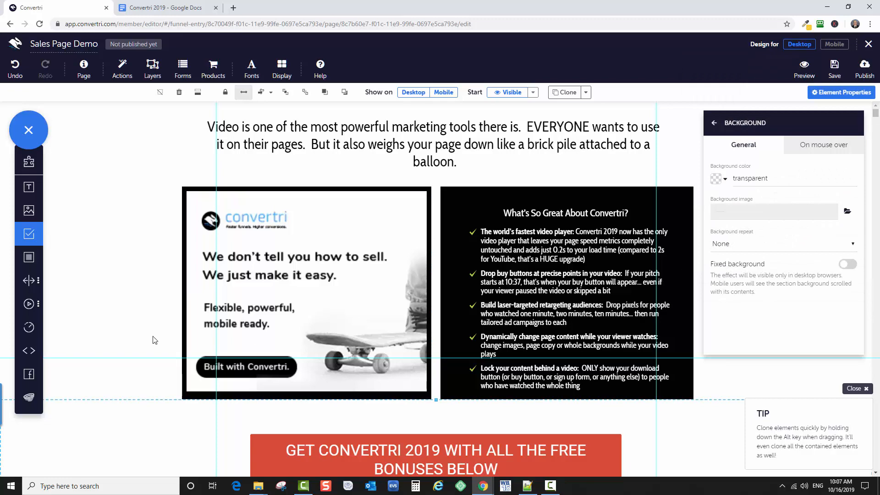
Save the sales page.
{"action": "left_click", "coordinate": [29, 303]}
{"action": "key", "text": "Escape"}
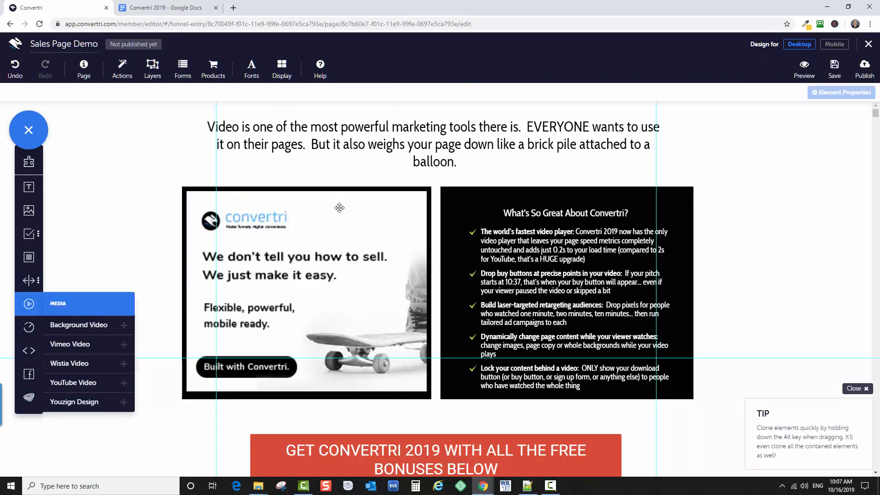
{"action": "scroll", "coordinate": [412, 220], "scroll_direction": "down", "scroll_amount": 3}
{"action": "scroll", "coordinate": [453, 230], "scroll_direction": "up", "scroll_amount": 3}
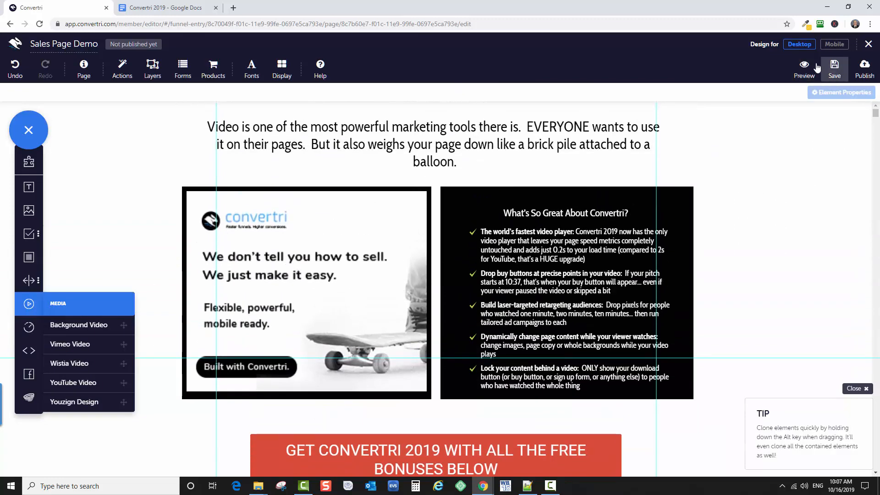
{"action": "left_click", "coordinate": [834, 68]}
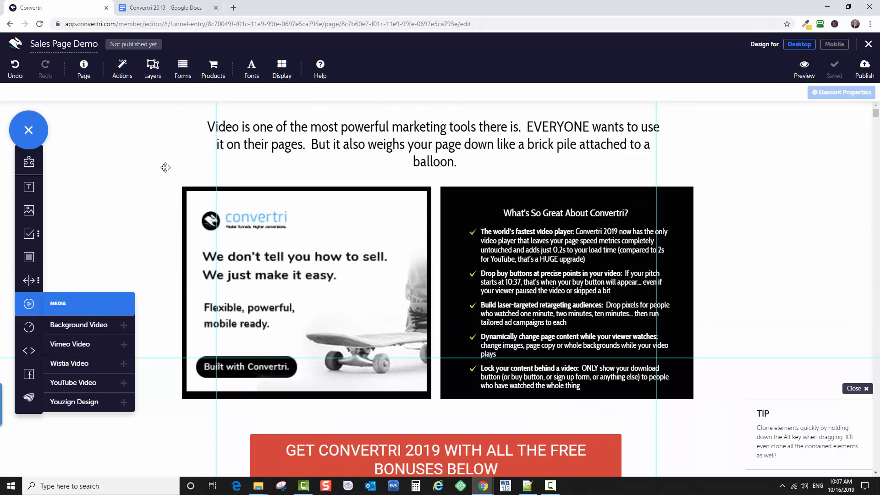
{"action": "scroll", "coordinate": [165, 169], "scroll_direction": "down", "scroll_amount": 3}
{"action": "scroll", "coordinate": [165, 168], "scroll_direction": "up", "scroll_amount": 3}
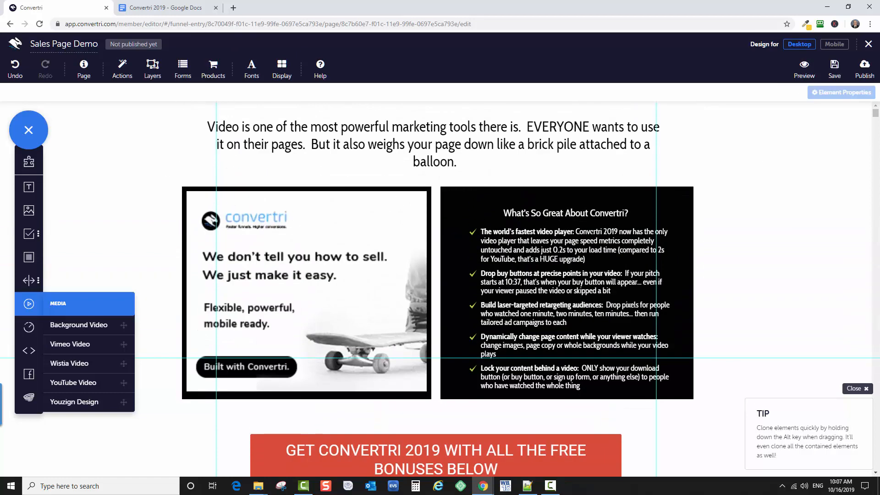
{"action": "left_click", "coordinate": [679, 238]}
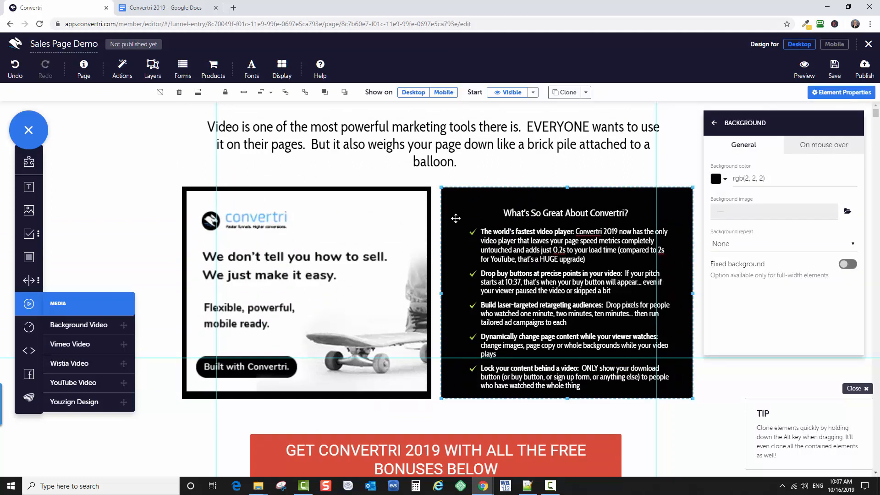
{"action": "left_click", "coordinate": [122, 204]}
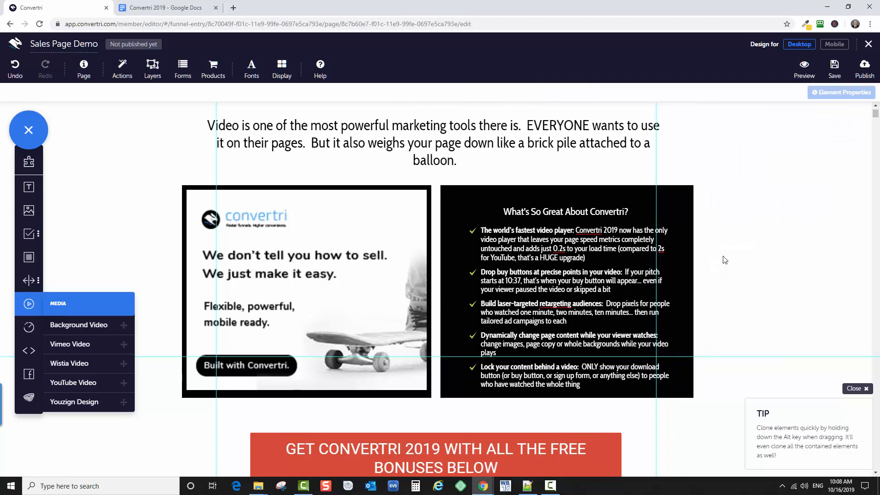
{"action": "scroll", "coordinate": [738, 252], "scroll_direction": "down", "scroll_amount": 2}
{"action": "scroll", "coordinate": [106, 228], "scroll_direction": "up", "scroll_amount": 2}
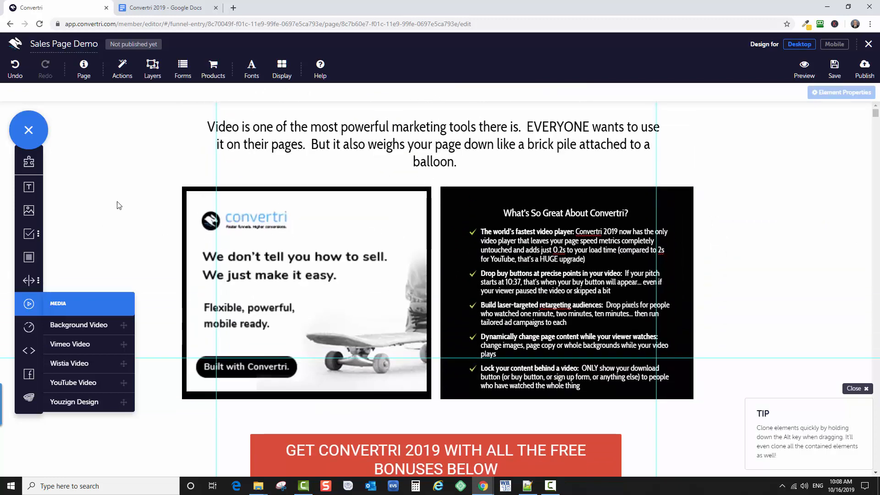
Add a light grey panel about 500 px high, sized and positioned to cover both side-by-side panels just below the intro text.
{"action": "left_click", "coordinate": [63, 171]}
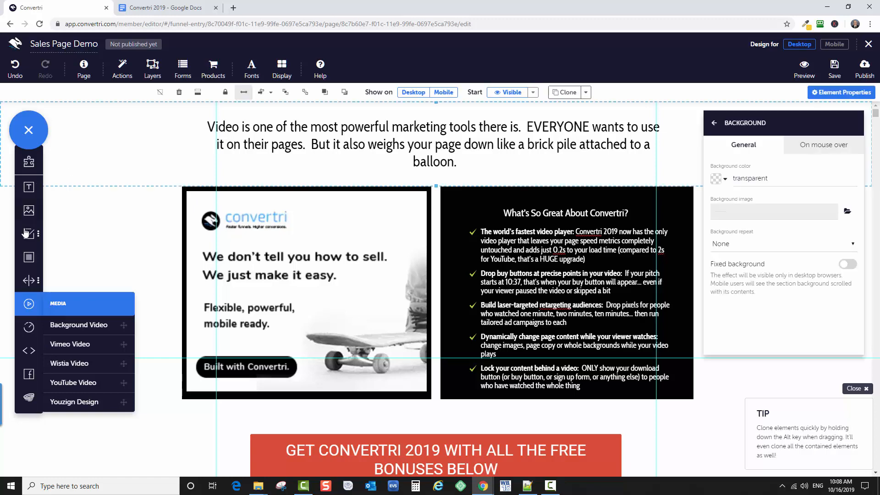
{"action": "left_click", "coordinate": [33, 261]}
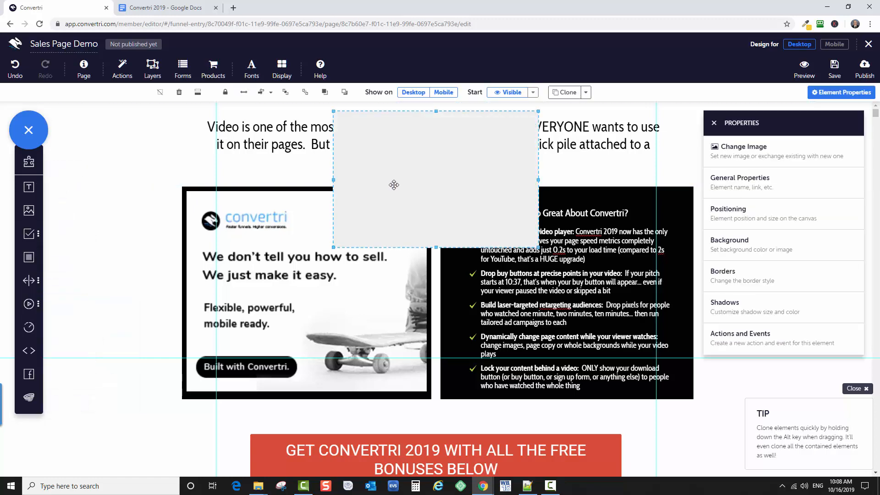
{"action": "left_click_drag", "start_coordinate": [392, 183], "coordinate": [245, 246]}
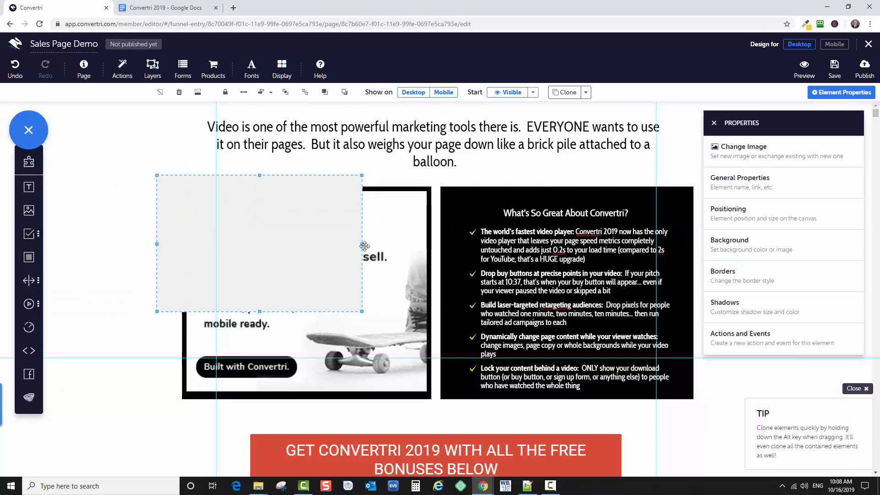
{"action": "left_click_drag", "start_coordinate": [364, 246], "coordinate": [710, 237]}
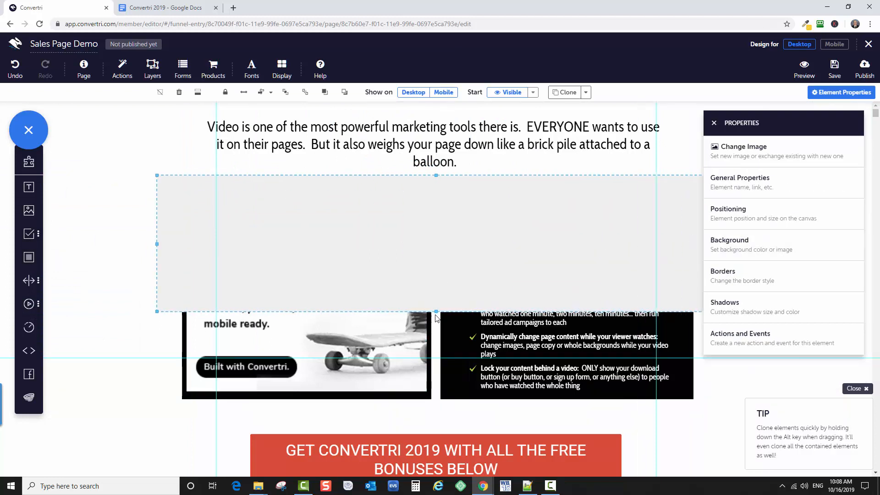
{"action": "left_click_drag", "start_coordinate": [437, 310], "coordinate": [444, 402]}
{"action": "left_click_drag", "start_coordinate": [445, 266], "coordinate": [446, 171]}
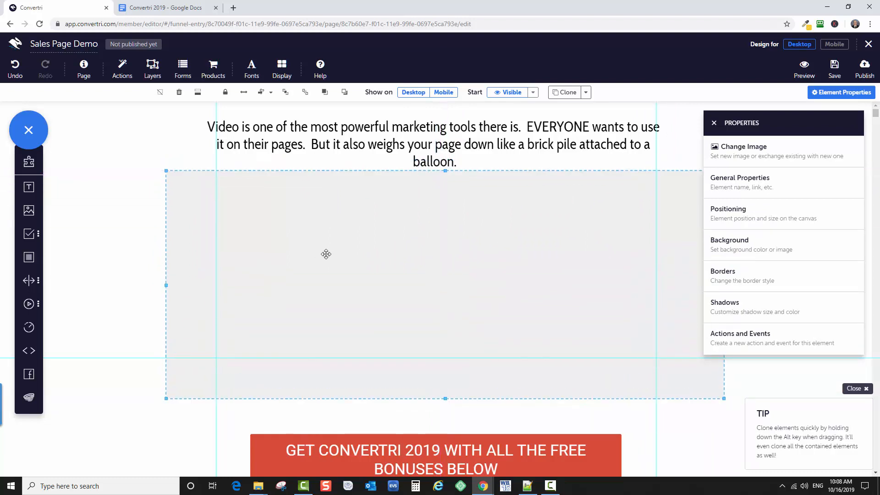
{"action": "left_click_drag", "start_coordinate": [277, 246], "coordinate": [272, 246]}
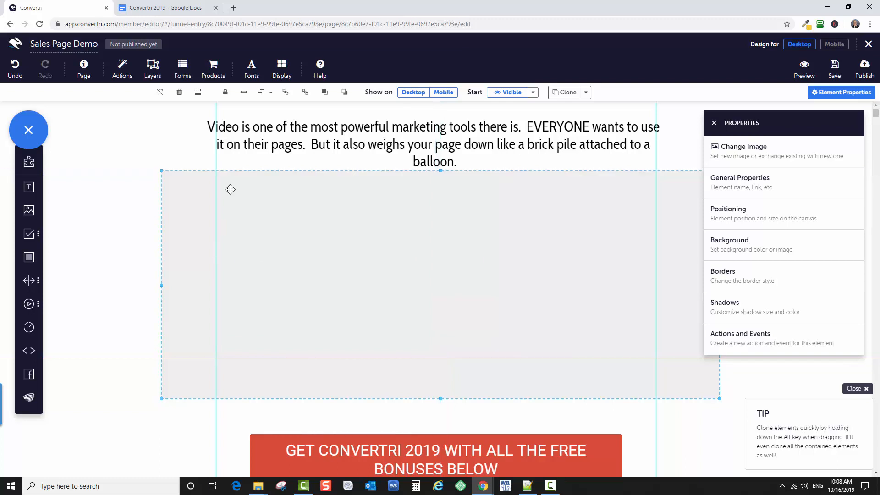
Stretch the light grey panel to the full page width and review its positioning and general properties.
{"action": "left_click", "coordinate": [243, 93]}
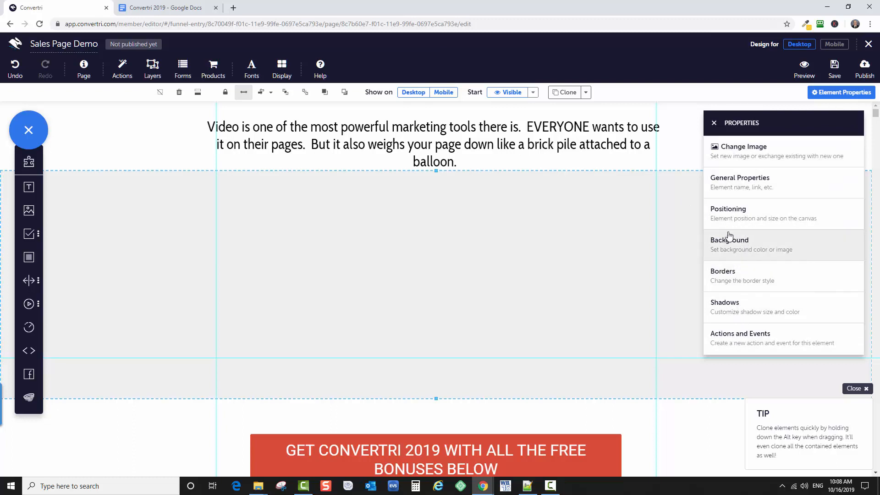
{"action": "left_click", "coordinate": [731, 212]}
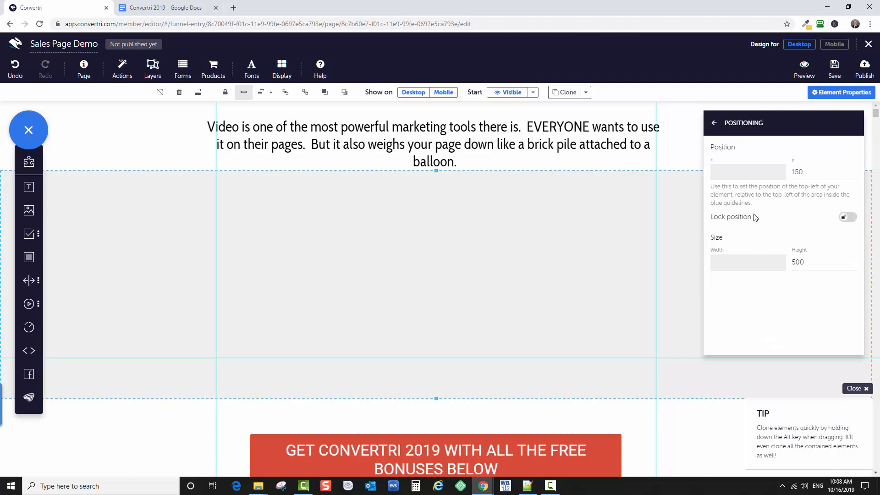
{"action": "left_click", "coordinate": [713, 122]}
{"action": "left_click", "coordinate": [737, 183]}
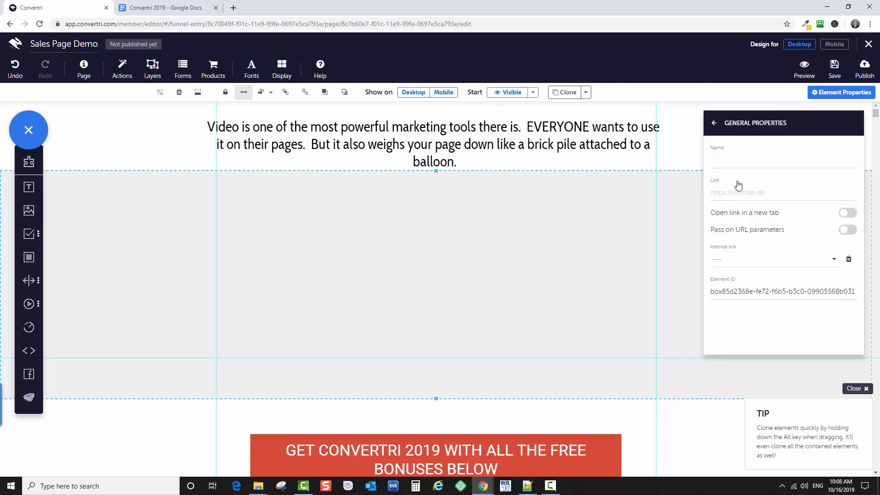
{"action": "left_click", "coordinate": [713, 122]}
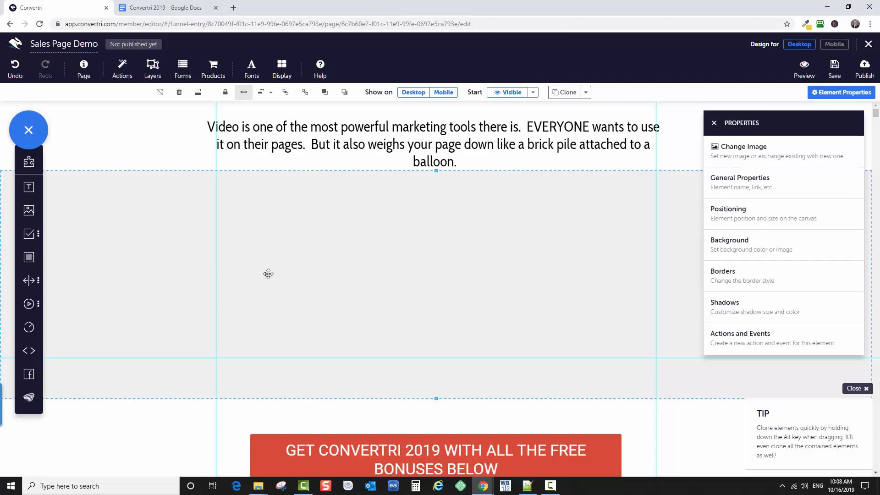
Send the full-width grey panel backward until it sits behind the Convertri image, the checkmark list and their black panels.
{"action": "left_click", "coordinate": [346, 93]}
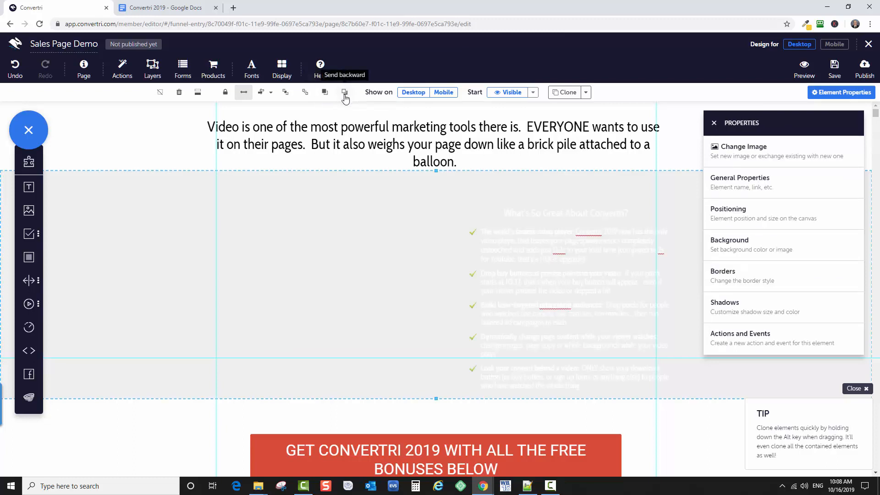
{"action": "left_click", "coordinate": [345, 95]}
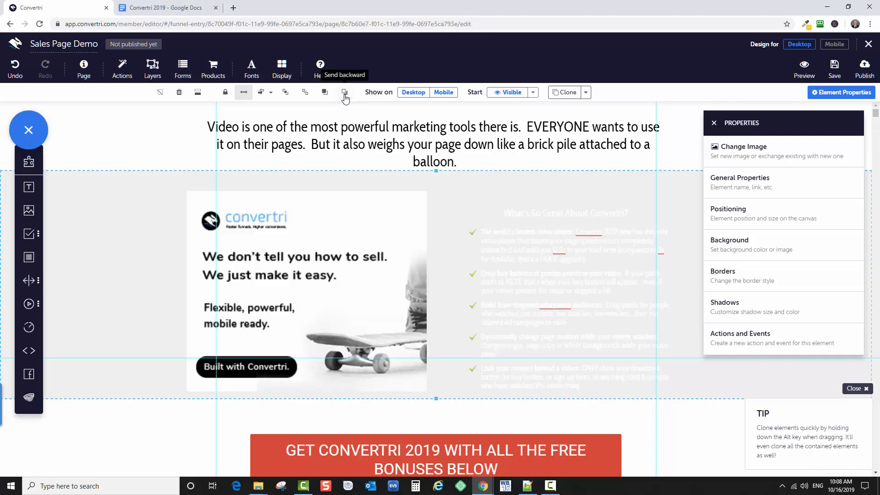
{"action": "left_click", "coordinate": [345, 95]}
{"action": "left_click", "coordinate": [345, 95]}
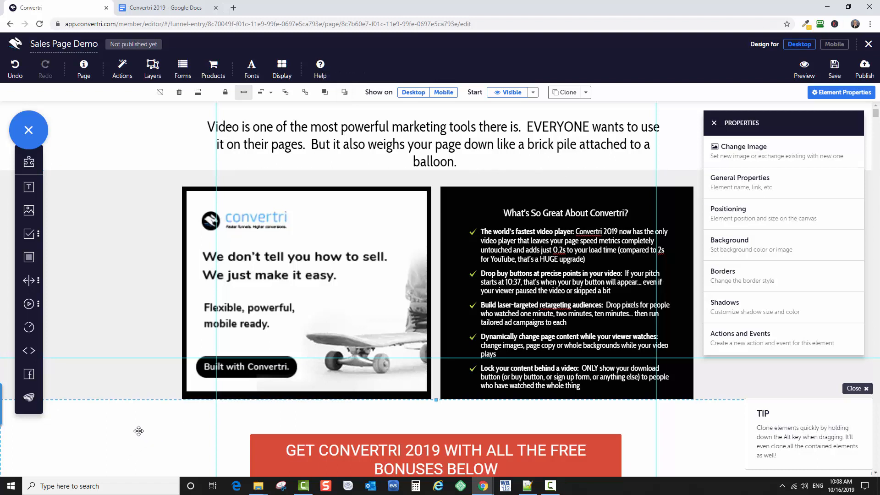
Move the call-to-action section slightly down and extend the grey panel's lower edge a little below the black panels.
{"action": "left_click_drag", "start_coordinate": [138, 431], "coordinate": [138, 445]}
{"action": "left_click", "coordinate": [125, 371]}
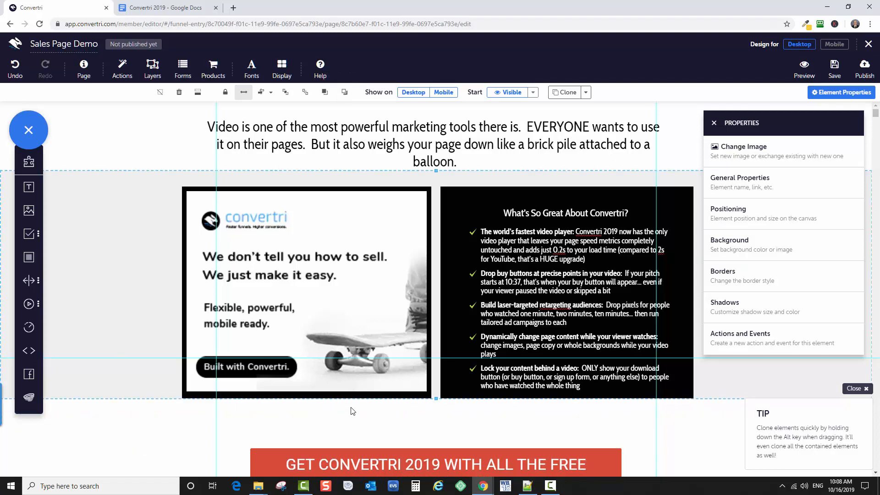
{"action": "left_click_drag", "start_coordinate": [436, 401], "coordinate": [436, 411]}
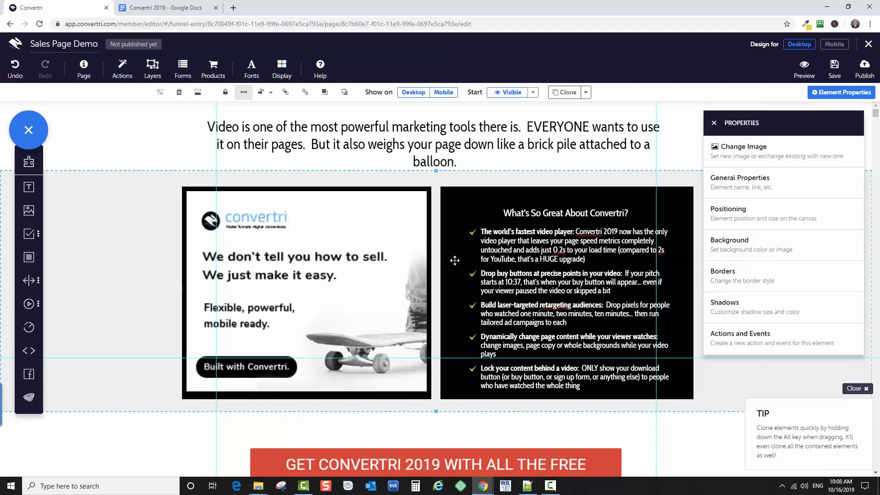
Middle-align the two black panels vertically with the full-width grey panel behind them.
{"action": "left_click", "coordinate": [308, 222]}
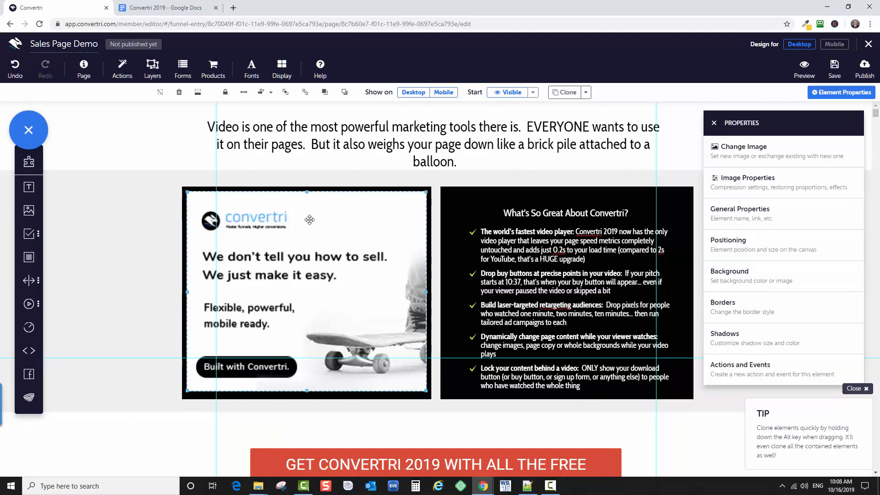
{"action": "left_click", "coordinate": [429, 222]}
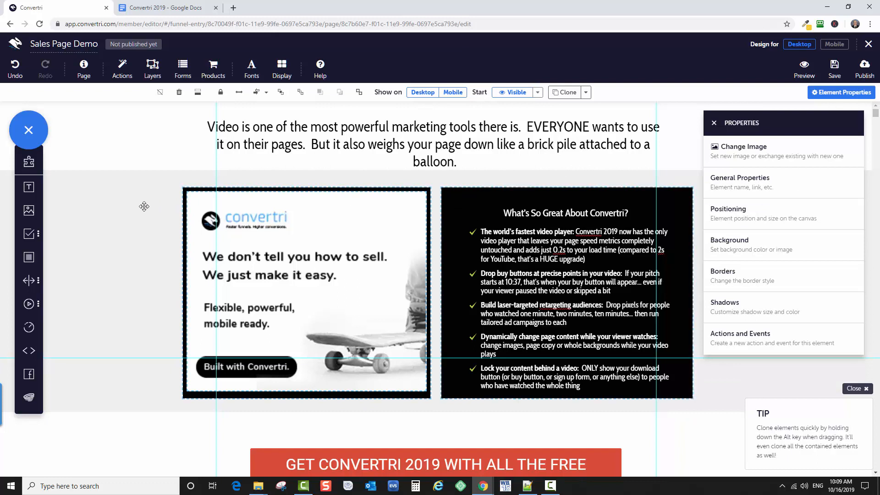
{"action": "left_click", "coordinate": [267, 95]}
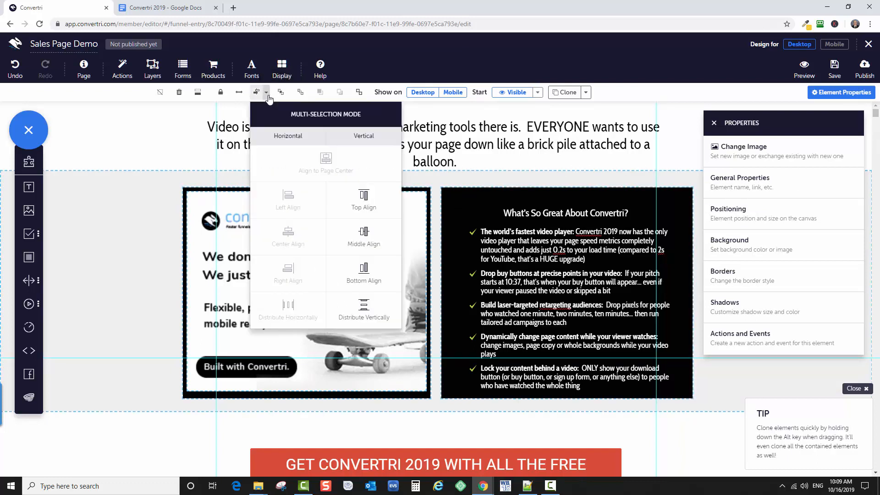
{"action": "left_click", "coordinate": [366, 238]}
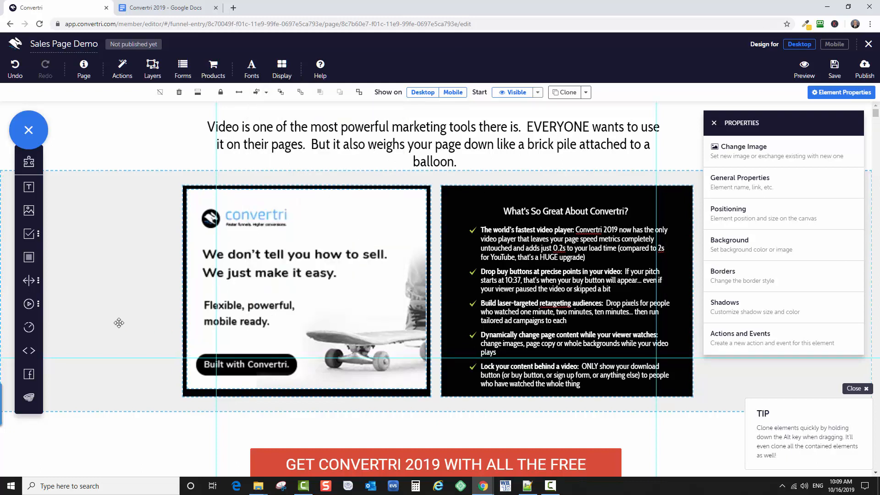
{"action": "left_click", "coordinate": [110, 296]}
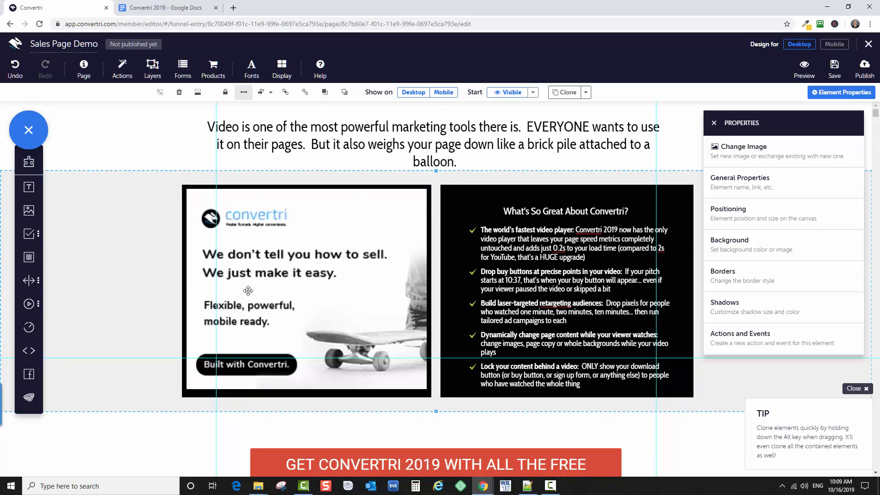
Save the sales page and preview its desktop layout with the grey band, then return to the editor.
{"action": "scroll", "coordinate": [120, 329], "scroll_direction": "down", "scroll_amount": 2}
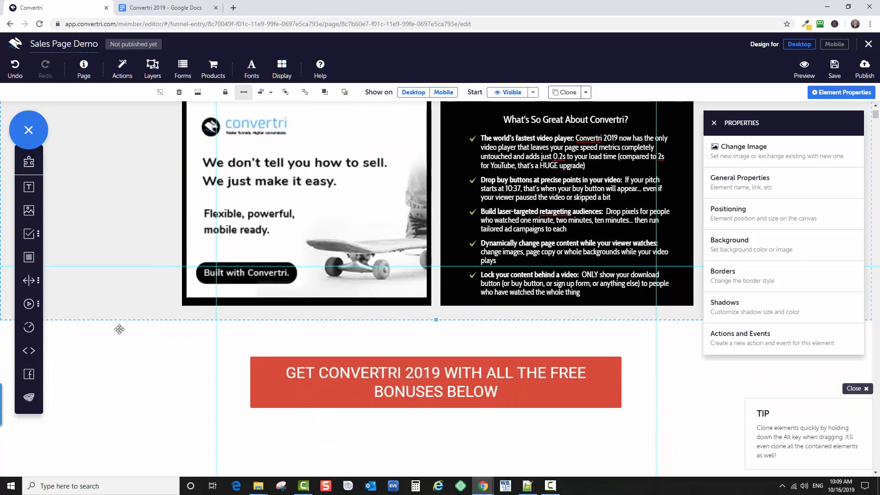
{"action": "scroll", "coordinate": [121, 329], "scroll_direction": "up", "scroll_amount": 2}
{"action": "left_click", "coordinate": [835, 69]}
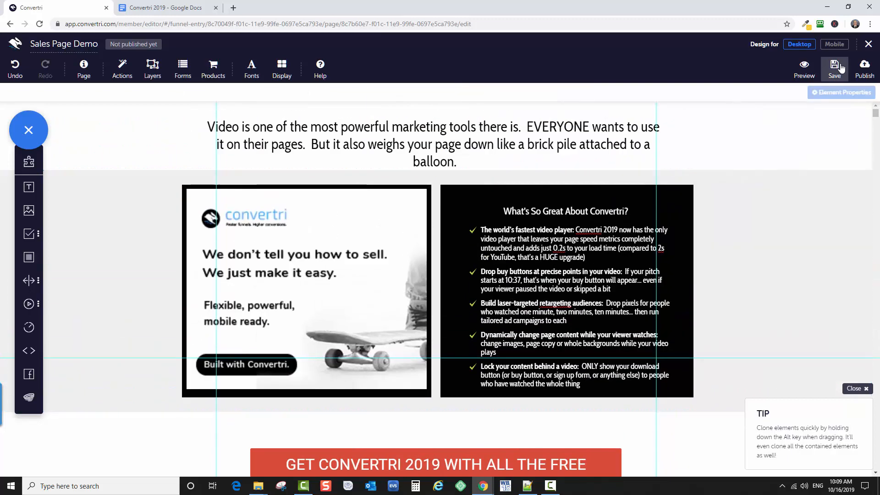
{"action": "scroll", "coordinate": [319, 236], "scroll_direction": "down", "scroll_amount": 3}
{"action": "scroll", "coordinate": [319, 236], "scroll_direction": "down", "scroll_amount": 1}
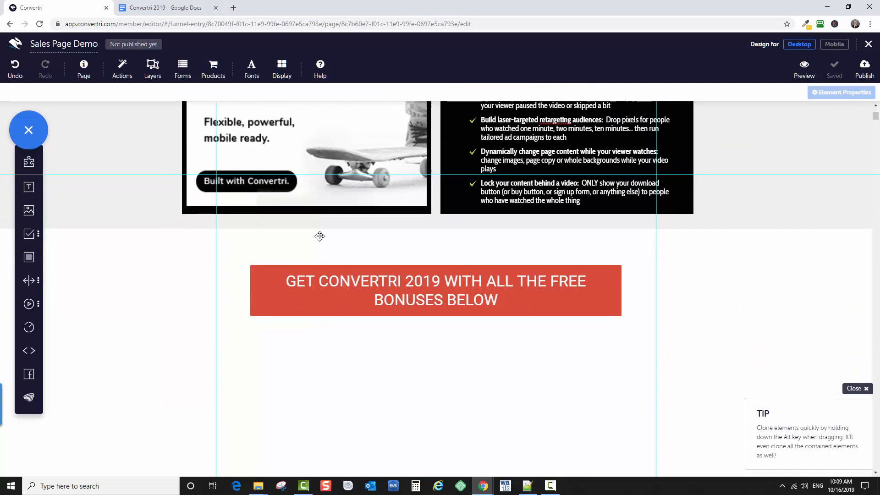
{"action": "scroll", "coordinate": [318, 236], "scroll_direction": "up", "scroll_amount": 4}
{"action": "left_click", "coordinate": [805, 71]}
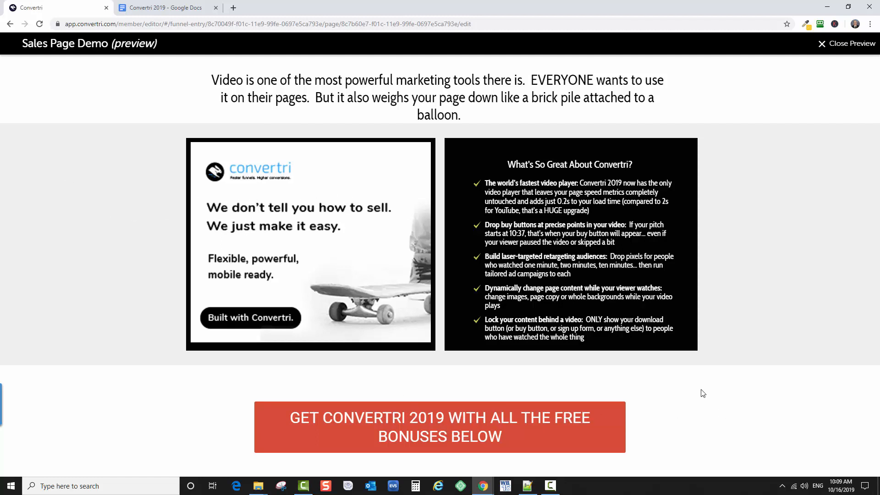
{"action": "left_click", "coordinate": [851, 44]}
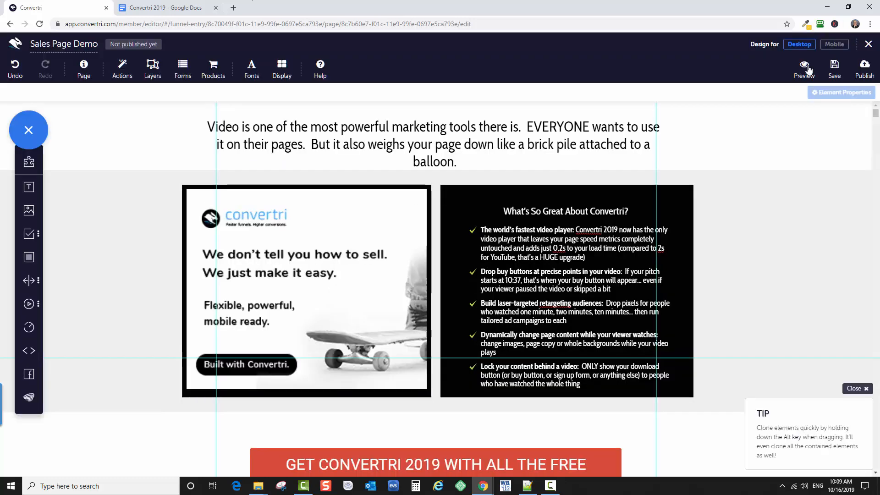
Move the call-to-action button slightly up toward the grey band and save the sales page.
{"action": "left_click", "coordinate": [834, 69]}
{"action": "scroll", "coordinate": [756, 161], "scroll_direction": "down", "scroll_amount": 8}
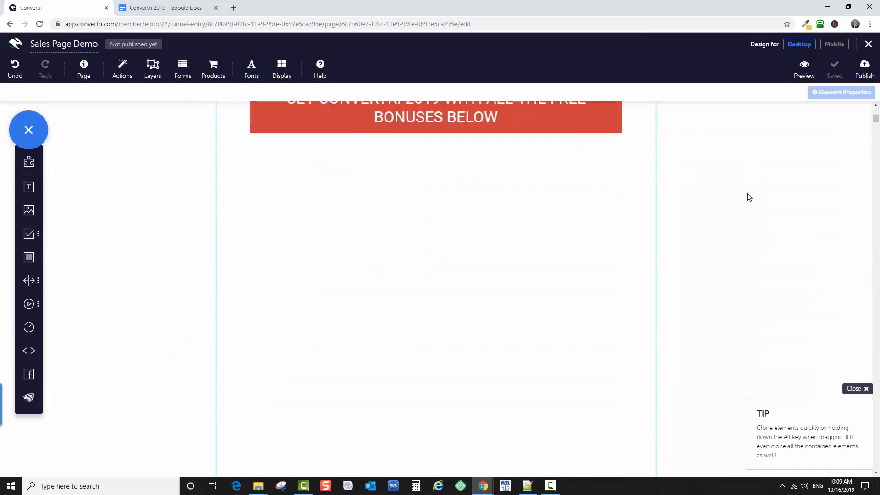
{"action": "scroll", "coordinate": [746, 196], "scroll_direction": "up", "scroll_amount": 6}
{"action": "left_click_drag", "start_coordinate": [600, 371], "coordinate": [609, 356]}
{"action": "left_click", "coordinate": [613, 420]}
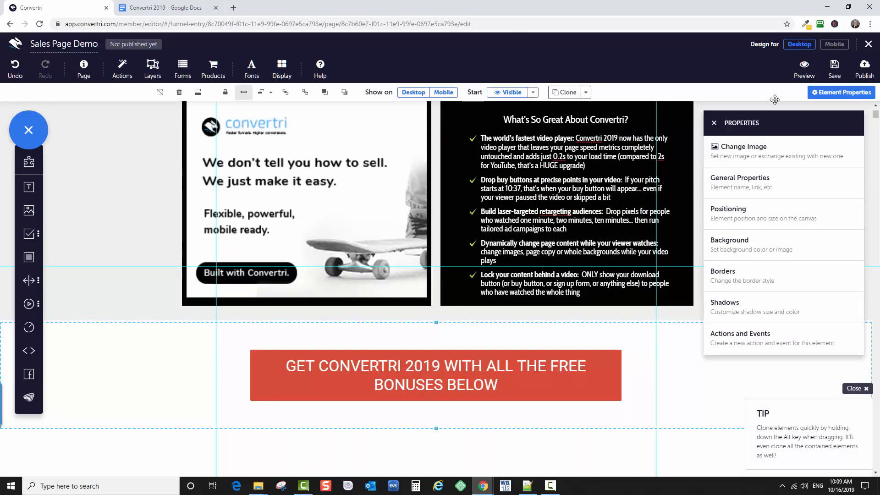
{"action": "left_click", "coordinate": [833, 68]}
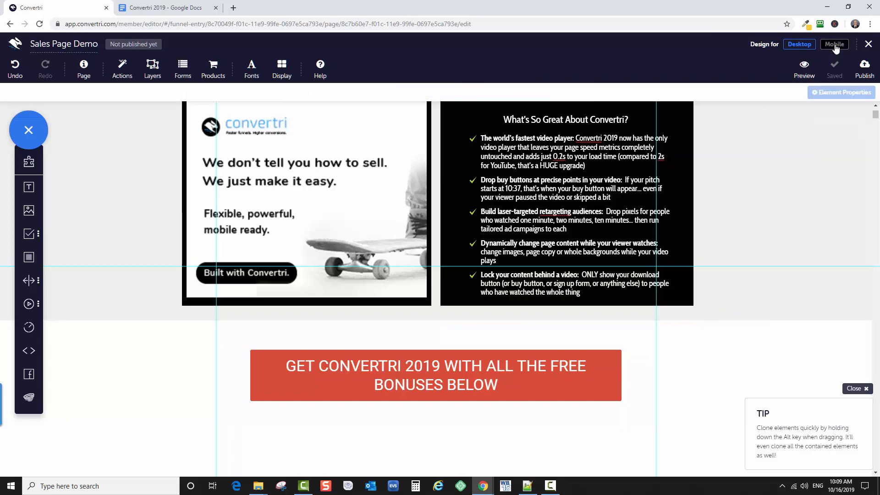
Switch to the mobile design and make the call-to-action button taller so its full three-line label fits.
{"action": "left_click", "coordinate": [834, 45]}
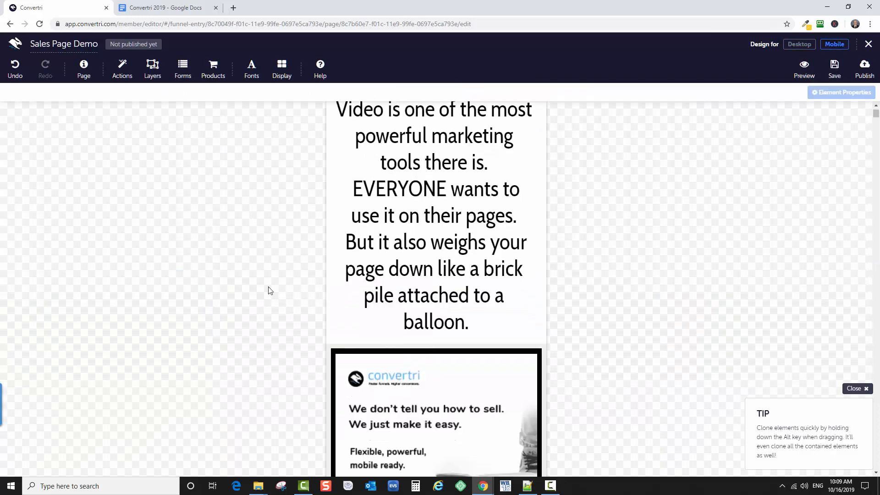
{"action": "scroll", "coordinate": [268, 291], "scroll_direction": "down", "scroll_amount": 5}
{"action": "scroll", "coordinate": [268, 291], "scroll_direction": "down", "scroll_amount": 9}
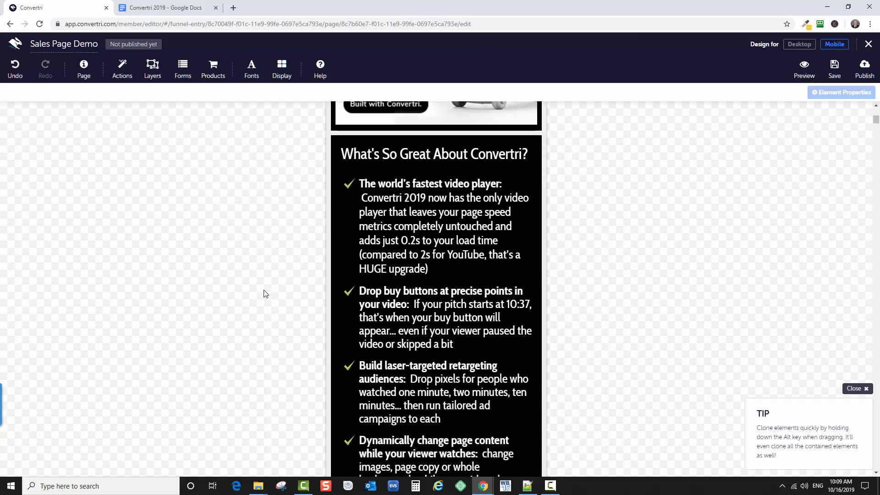
{"action": "scroll", "coordinate": [264, 295], "scroll_direction": "down", "scroll_amount": 1}
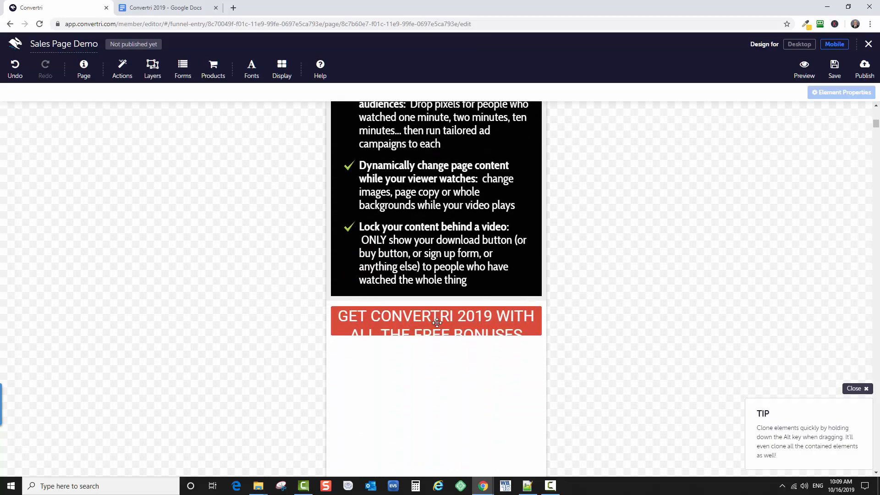
{"action": "left_click", "coordinate": [437, 322]}
{"action": "left_click_drag", "start_coordinate": [435, 339], "coordinate": [436, 391]}
{"action": "left_click", "coordinate": [577, 376]}
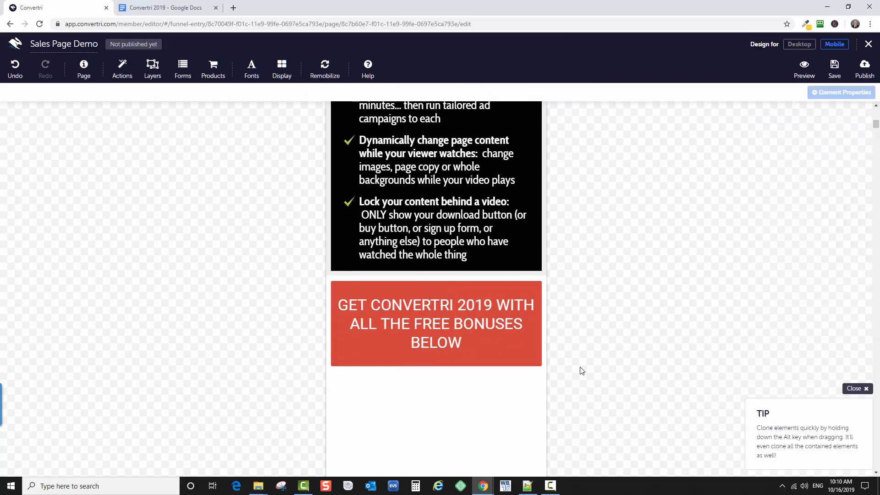
Save the mobile design and check the mobile layout around the intro text, image and checkmark list.
{"action": "scroll", "coordinate": [578, 371], "scroll_direction": "up", "scroll_amount": 10}
{"action": "left_click", "coordinate": [839, 68]}
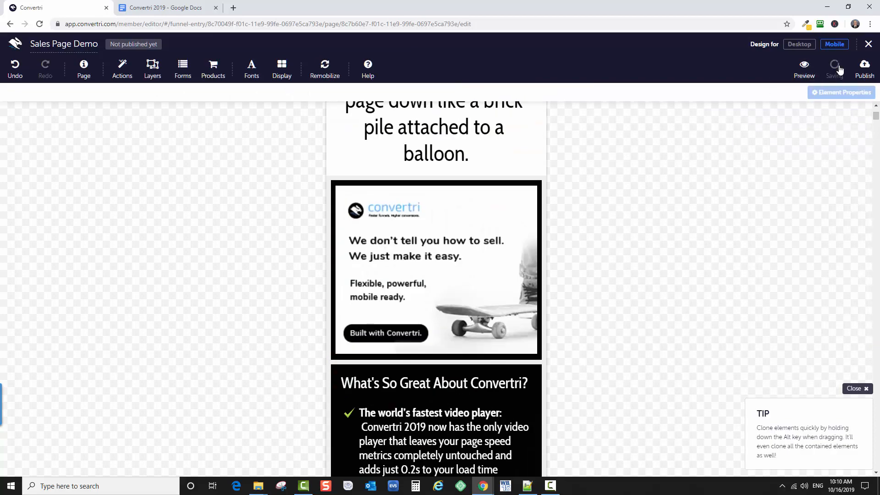
{"action": "scroll", "coordinate": [598, 228], "scroll_direction": "up", "scroll_amount": 4}
{"action": "scroll", "coordinate": [598, 229], "scroll_direction": "down", "scroll_amount": 14}
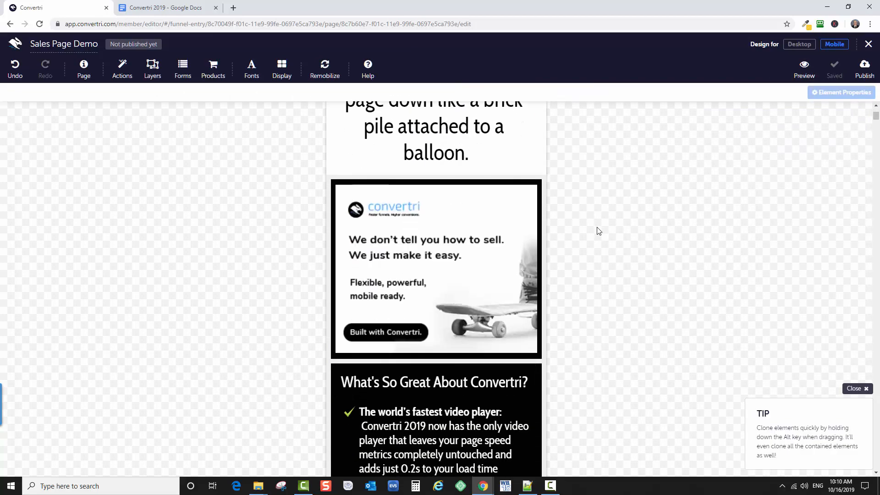
{"action": "scroll", "coordinate": [595, 232], "scroll_direction": "up", "scroll_amount": 14}
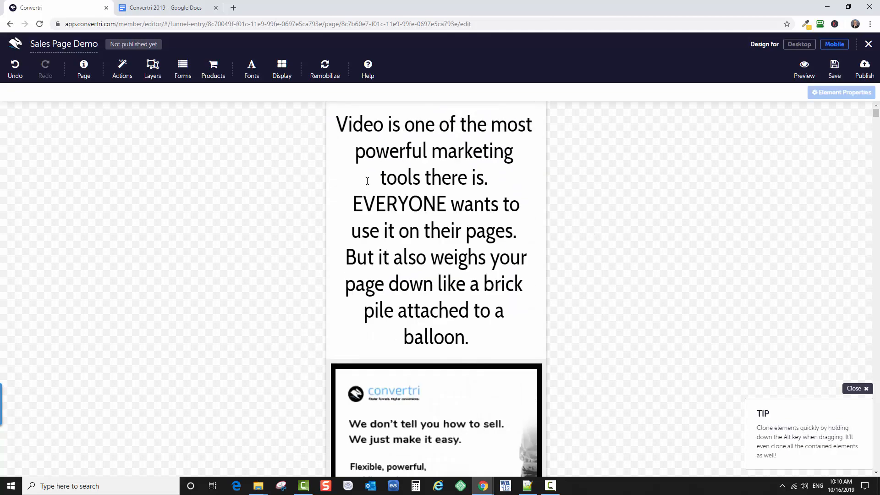
{"action": "left_click", "coordinate": [372, 176]}
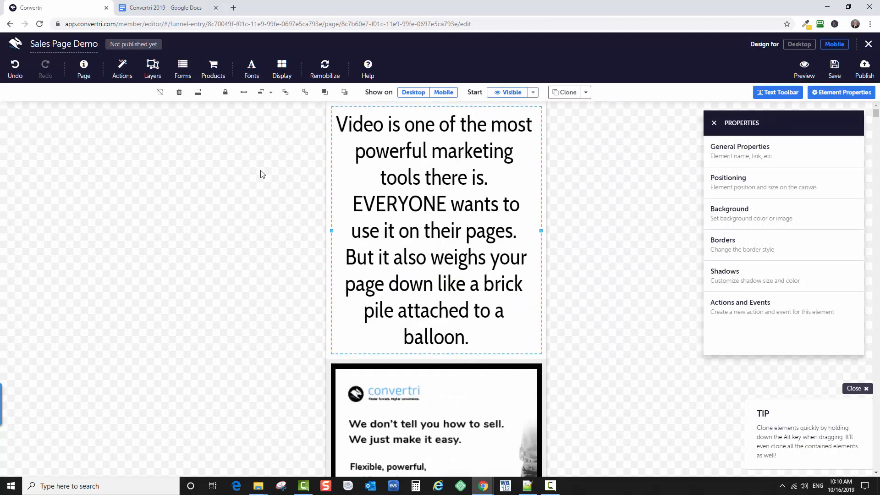
{"action": "left_click", "coordinate": [262, 182]}
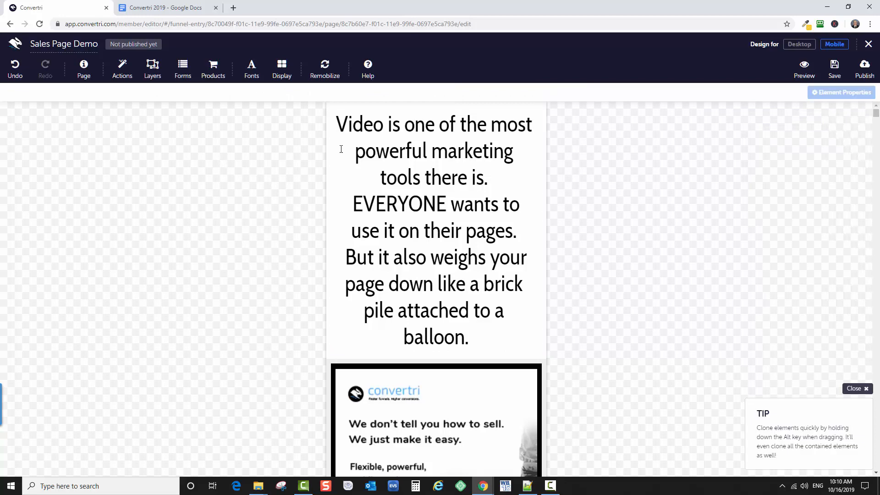
{"action": "left_click", "coordinate": [332, 171]}
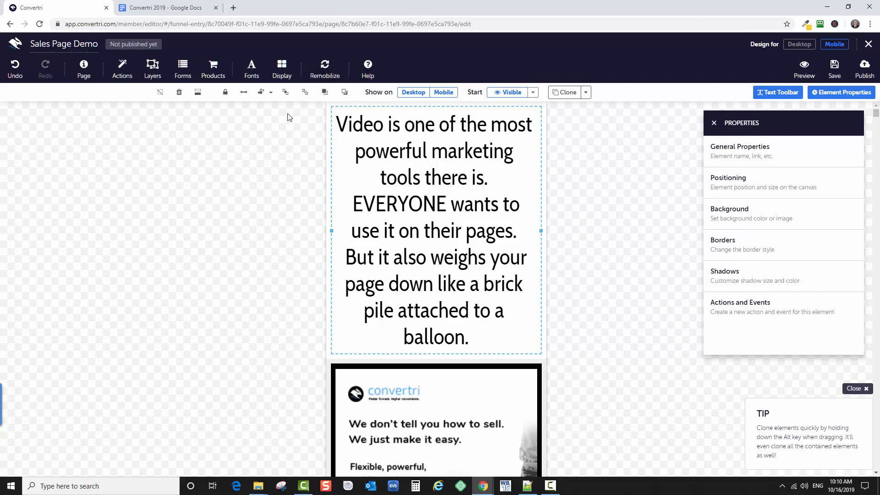
{"action": "scroll", "coordinate": [398, 321], "scroll_direction": "down", "scroll_amount": 20}
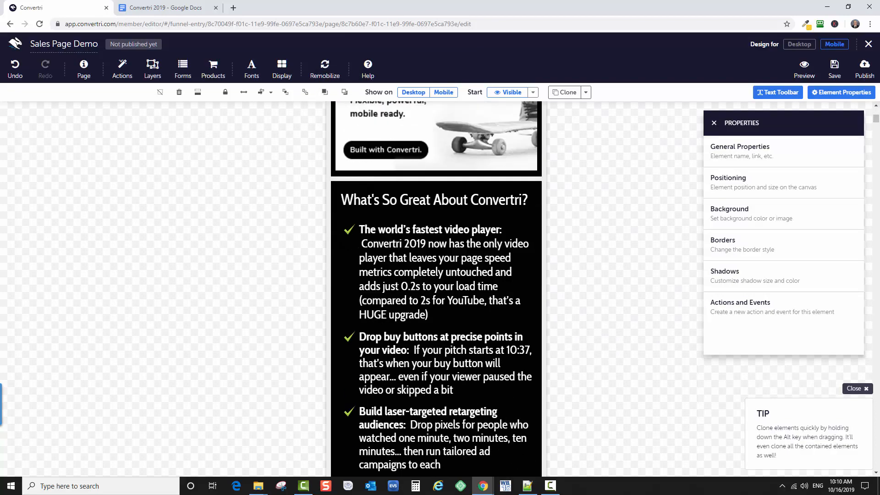
{"action": "scroll", "coordinate": [385, 314], "scroll_direction": "up", "scroll_amount": 15}
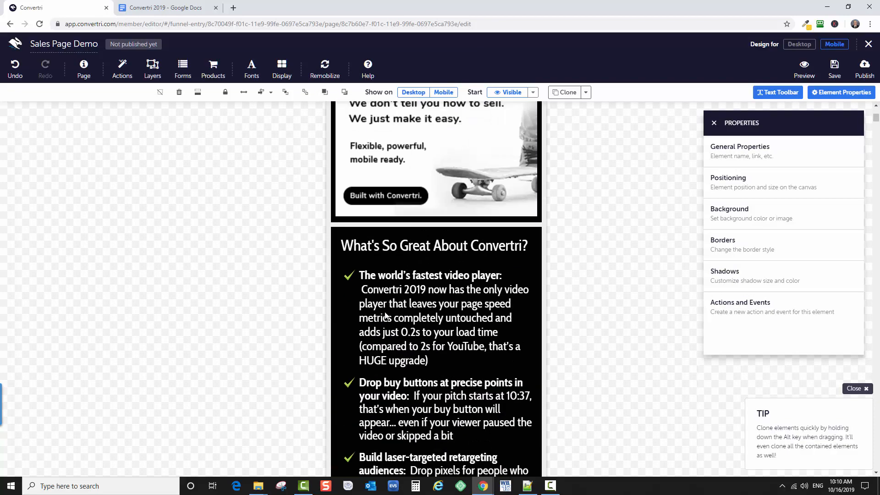
{"action": "left_click", "coordinate": [284, 250]}
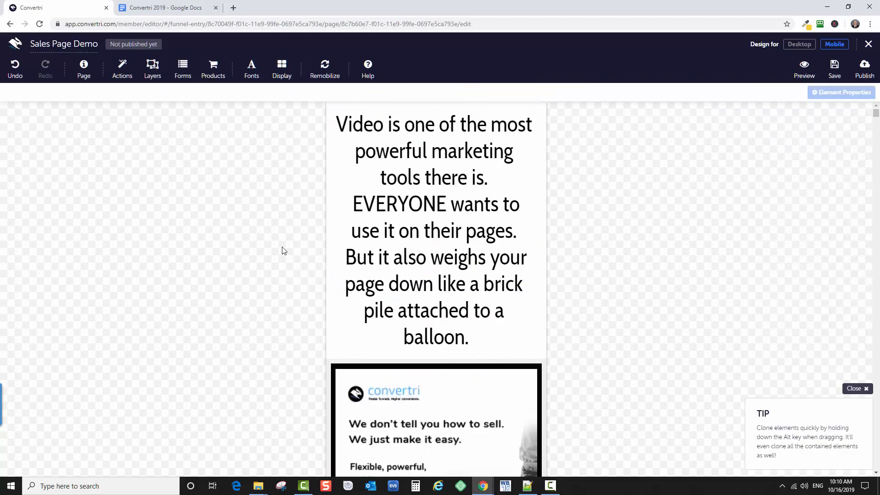
{"action": "left_click", "coordinate": [359, 217]}
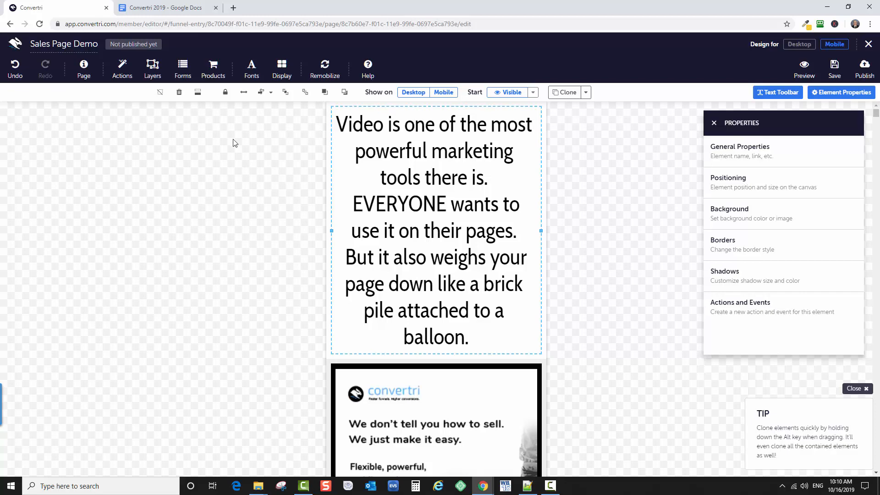
{"action": "left_click", "coordinate": [251, 69]}
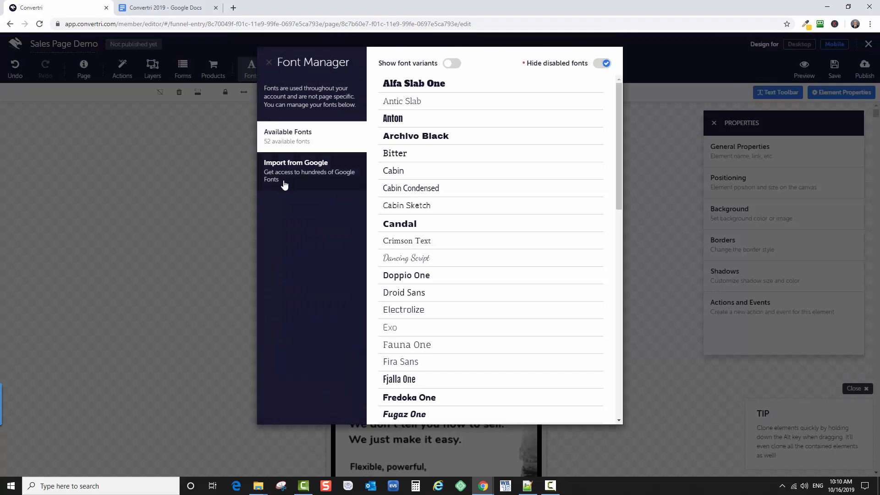
{"action": "left_click", "coordinate": [218, 183]}
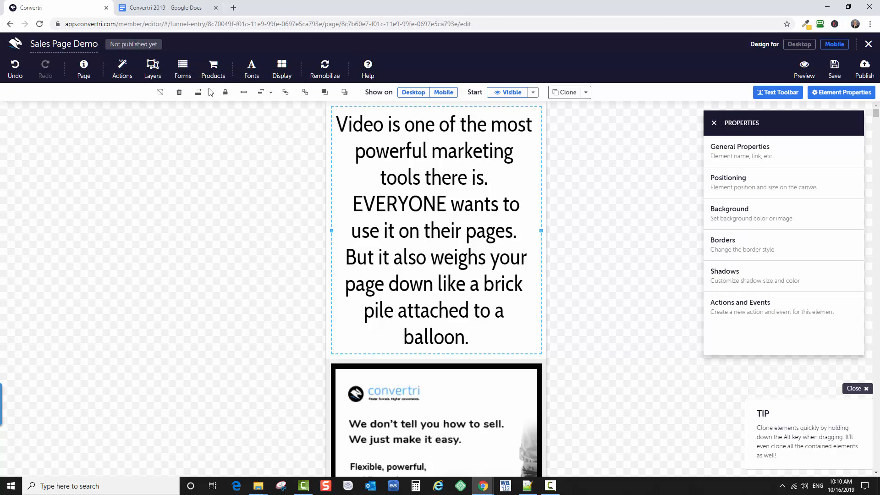
{"action": "left_click", "coordinate": [192, 186]}
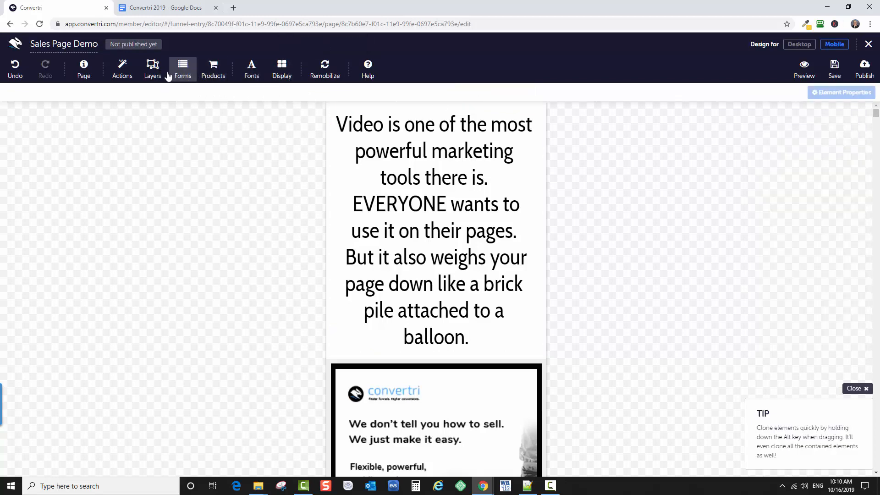
Set the default font scaling on mobile for paragraph text to 120% in the page's default text styles.
{"action": "left_click", "coordinate": [85, 73]}
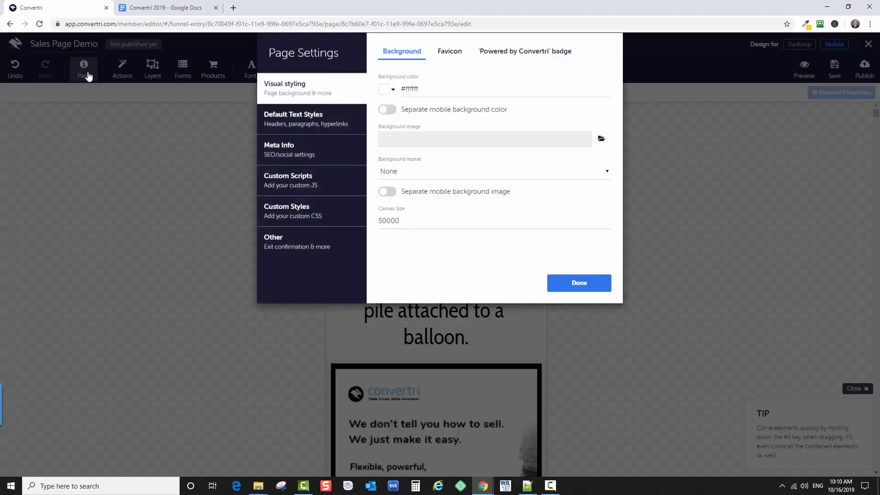
{"action": "left_click", "coordinate": [295, 135]}
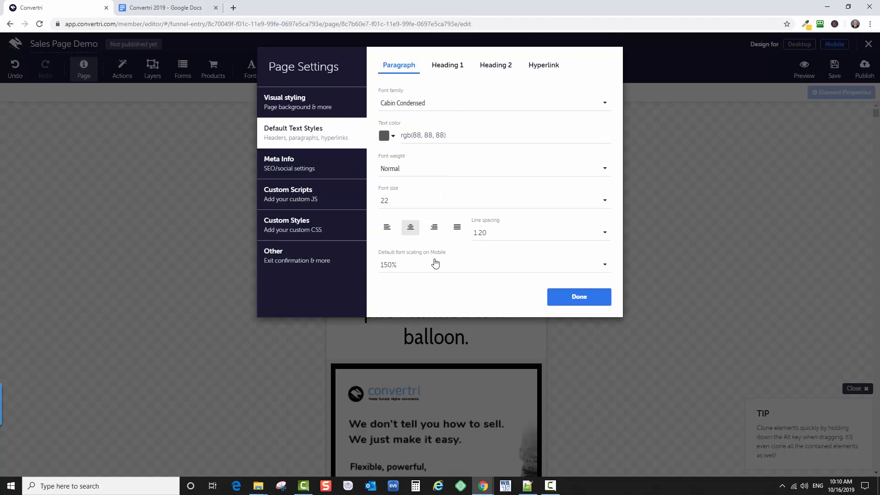
{"action": "left_click", "coordinate": [405, 271]}
{"action": "scroll", "coordinate": [424, 230], "scroll_direction": "down", "scroll_amount": 2}
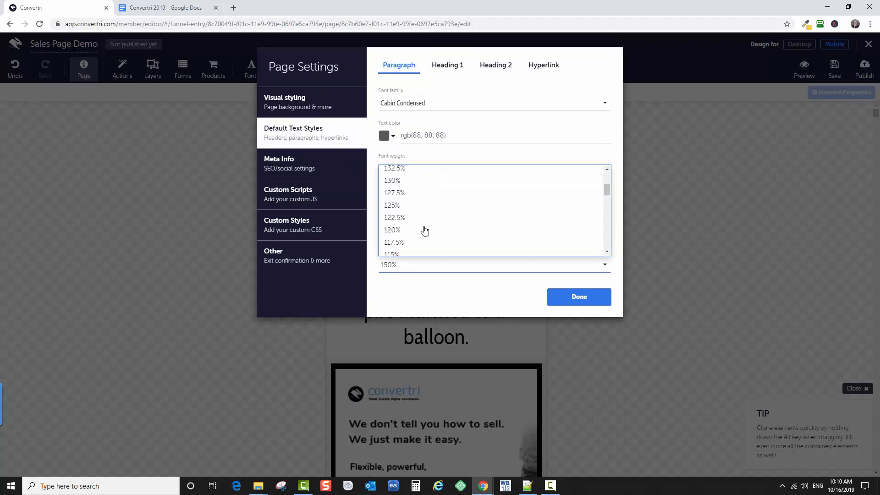
{"action": "scroll", "coordinate": [425, 230], "scroll_direction": "down", "scroll_amount": 1}
{"action": "left_click", "coordinate": [414, 186]}
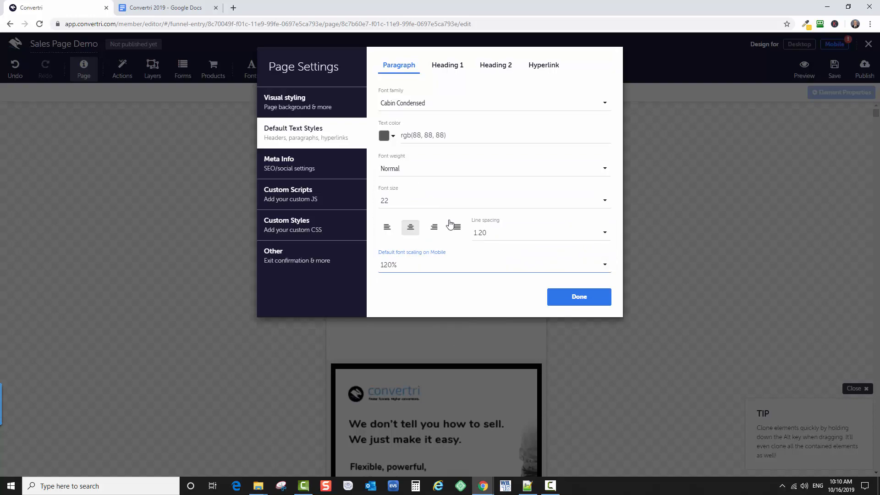
{"action": "left_click", "coordinate": [593, 299]}
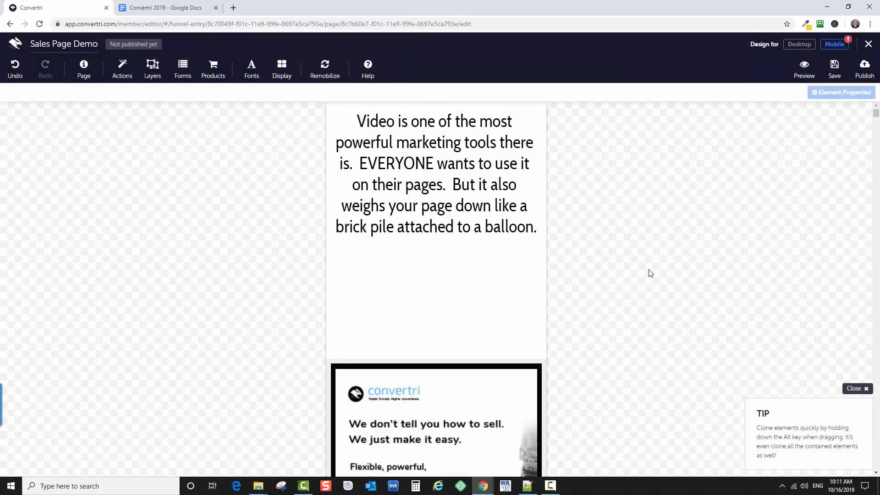
Remobilize the mobile design to close the empty gaps below the intro text and inside the black checklist panel.
{"action": "scroll", "coordinate": [637, 277], "scroll_direction": "down", "scroll_amount": 10}
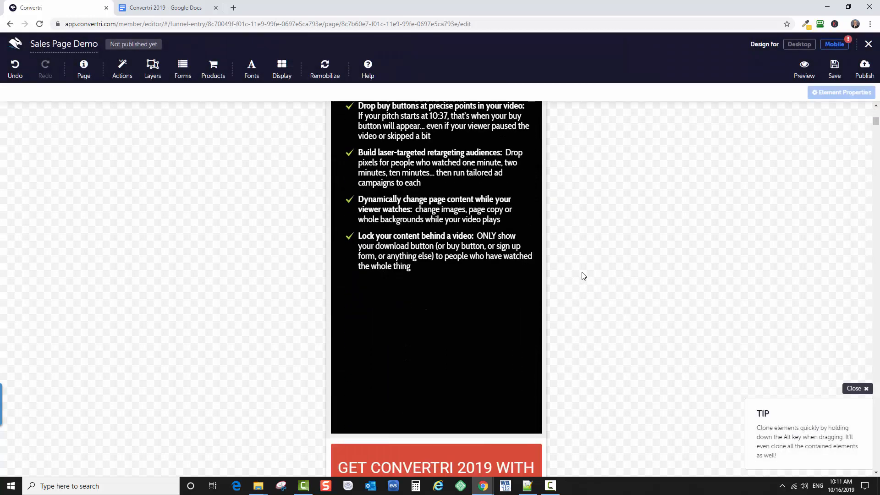
{"action": "scroll", "coordinate": [583, 276], "scroll_direction": "down", "scroll_amount": 5}
{"action": "scroll", "coordinate": [457, 294], "scroll_direction": "up", "scroll_amount": 3}
{"action": "left_click", "coordinate": [536, 277]}
{"action": "scroll", "coordinate": [626, 277], "scroll_direction": "up", "scroll_amount": 6}
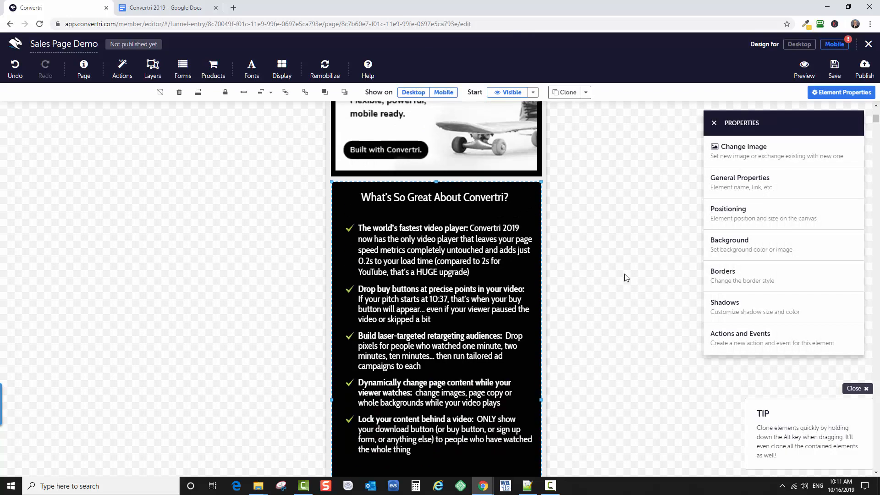
{"action": "scroll", "coordinate": [626, 278], "scroll_direction": "up", "scroll_amount": 8}
{"action": "scroll", "coordinate": [501, 228], "scroll_direction": "down", "scroll_amount": 2}
{"action": "scroll", "coordinate": [500, 227], "scroll_direction": "up", "scroll_amount": 2}
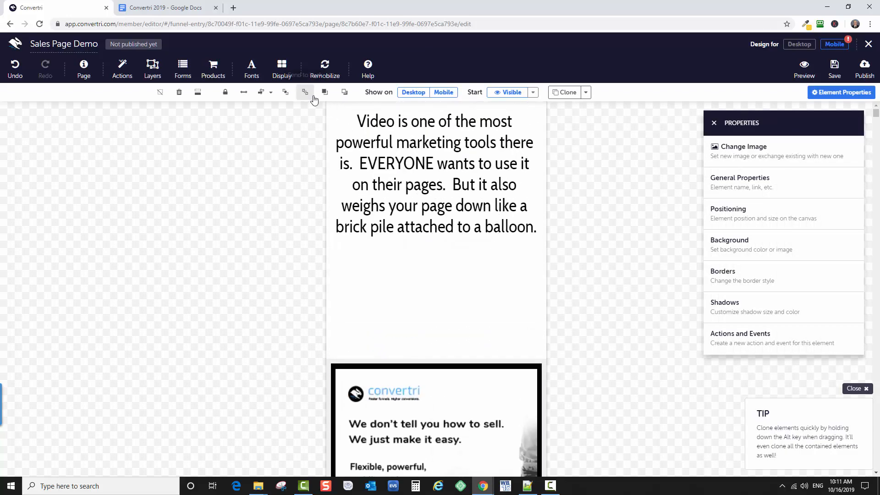
{"action": "left_click", "coordinate": [330, 78]}
{"action": "left_click", "coordinate": [328, 92]}
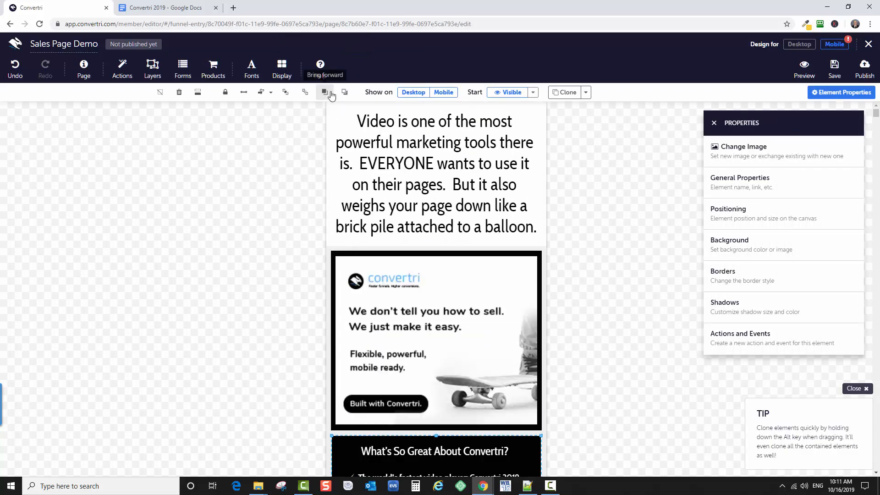
{"action": "left_click", "coordinate": [269, 242]}
Make the mobile call-to-action button below the black panel taller so its whole three-line label fits.
{"action": "scroll", "coordinate": [269, 242], "scroll_direction": "down", "scroll_amount": 10}
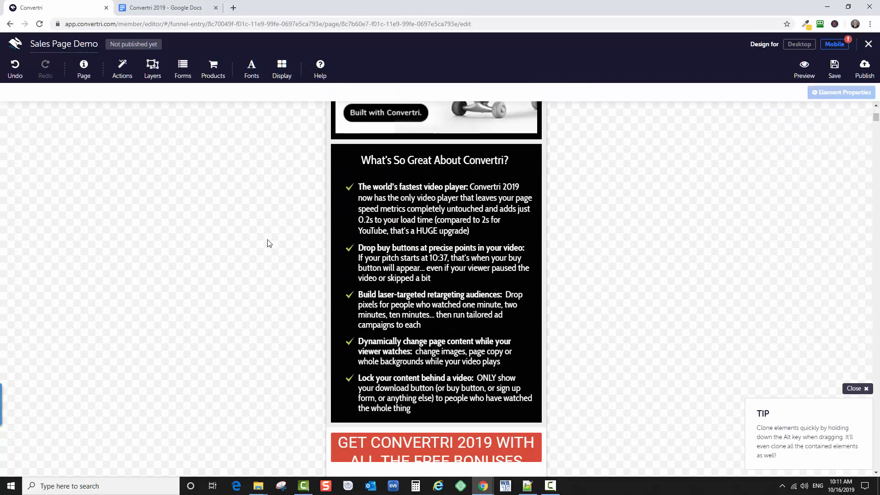
{"action": "left_click", "coordinate": [420, 284]}
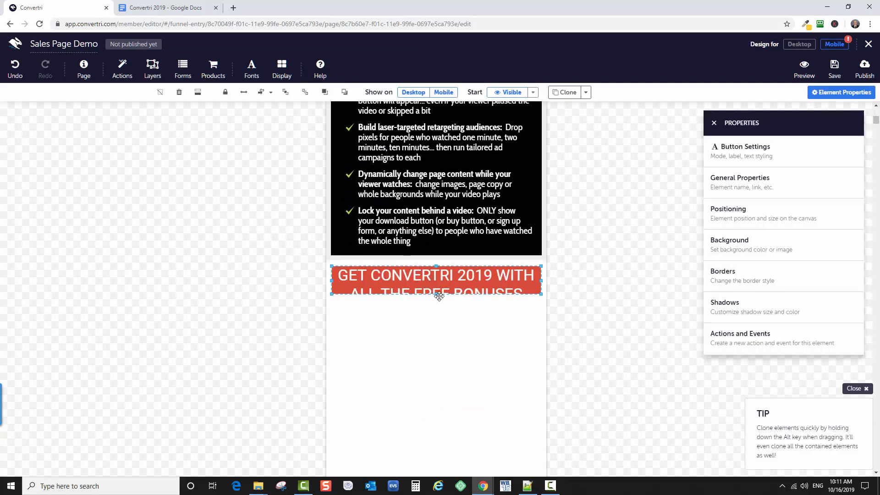
{"action": "left_click_drag", "start_coordinate": [436, 294], "coordinate": [437, 336]}
{"action": "left_click", "coordinate": [487, 346]}
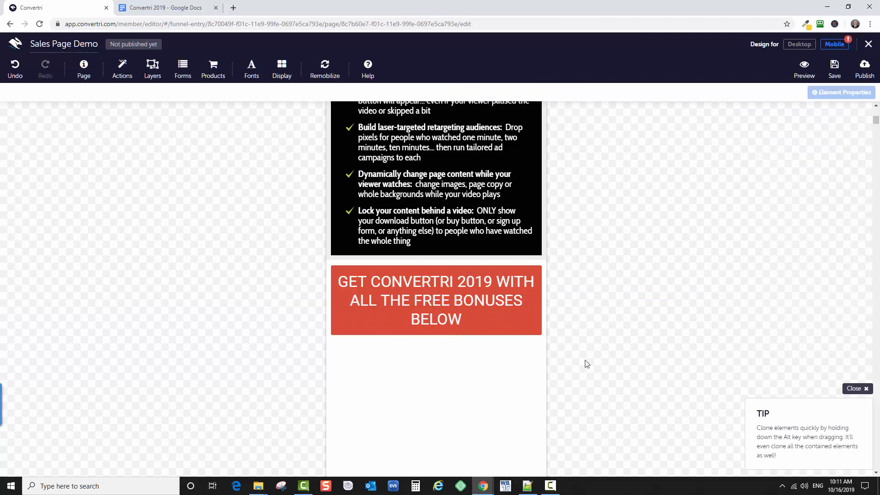
{"action": "scroll", "coordinate": [587, 363], "scroll_direction": "up", "scroll_amount": 8}
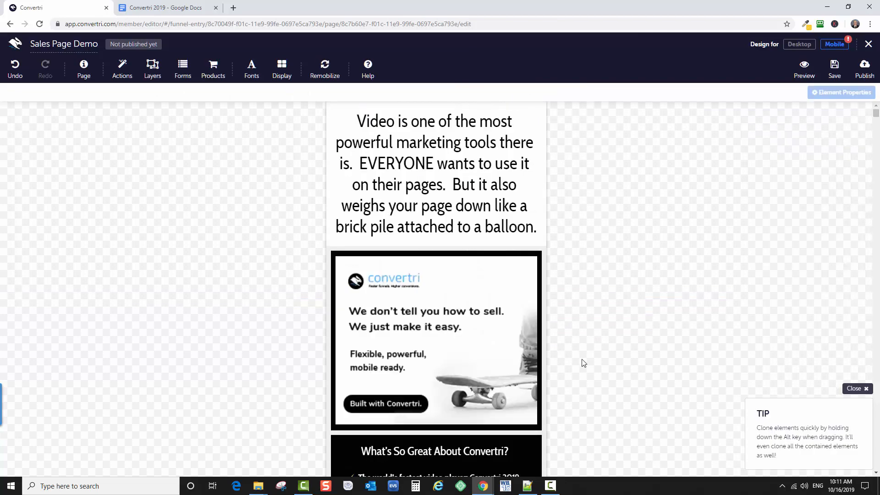
Save the sales page and preview it with the resized default text, then return to the editor.
{"action": "left_click", "coordinate": [834, 67]}
{"action": "left_click", "coordinate": [804, 69]}
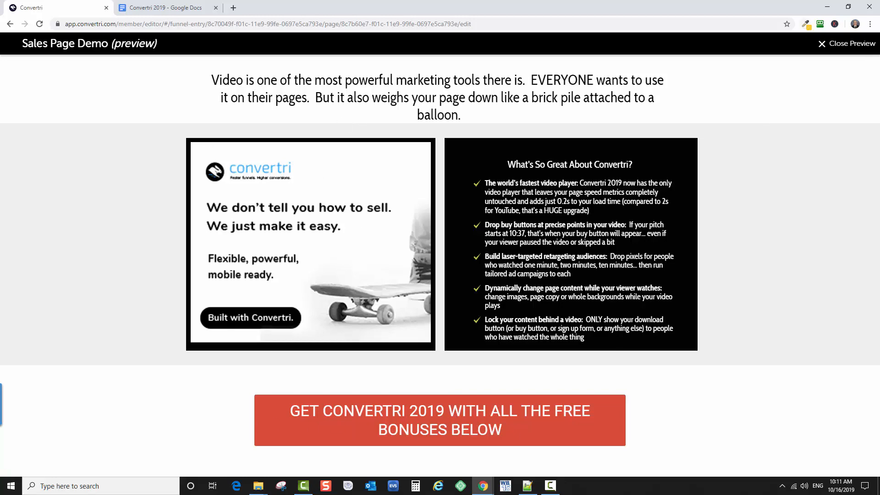
{"action": "left_click", "coordinate": [846, 45]}
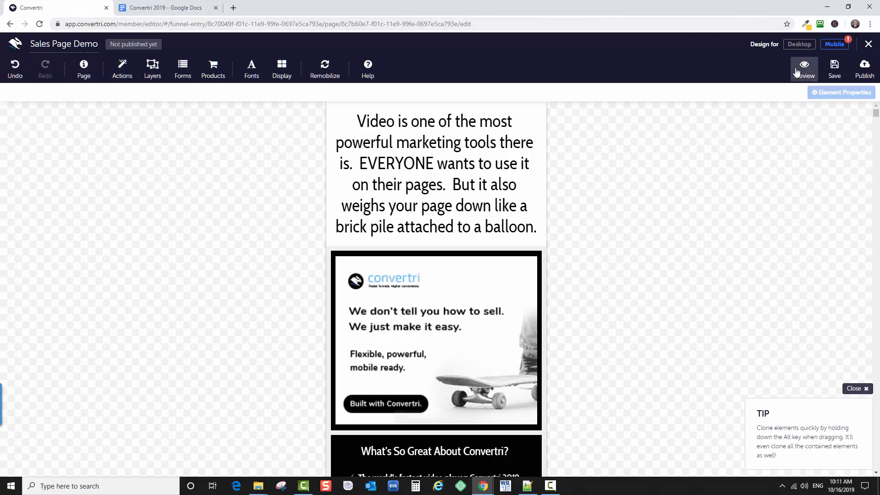
Switch to the desktop design and open the background image picker for the grey band behind the two panels.
{"action": "left_click", "coordinate": [798, 45]}
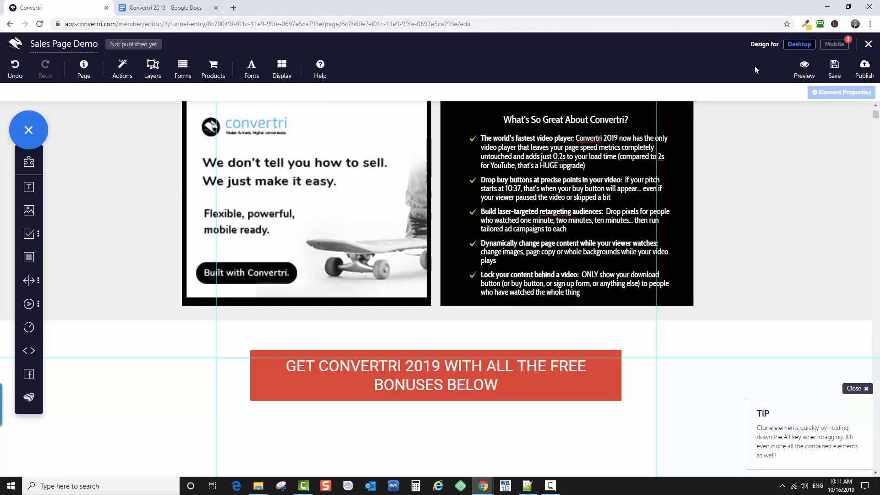
{"action": "left_click", "coordinate": [122, 228]}
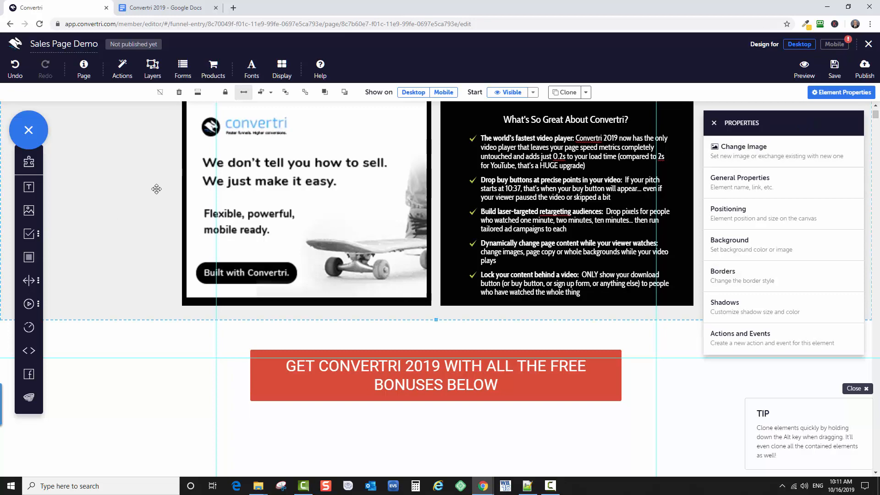
{"action": "scroll", "coordinate": [688, 300], "scroll_direction": "up", "scroll_amount": 2}
{"action": "scroll", "coordinate": [153, 210], "scroll_direction": "down", "scroll_amount": 5}
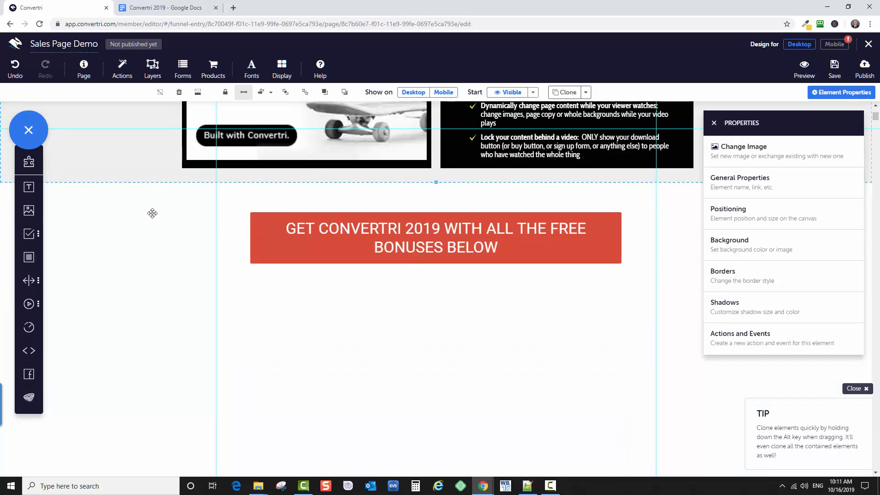
{"action": "scroll", "coordinate": [116, 249], "scroll_direction": "up", "scroll_amount": 4}
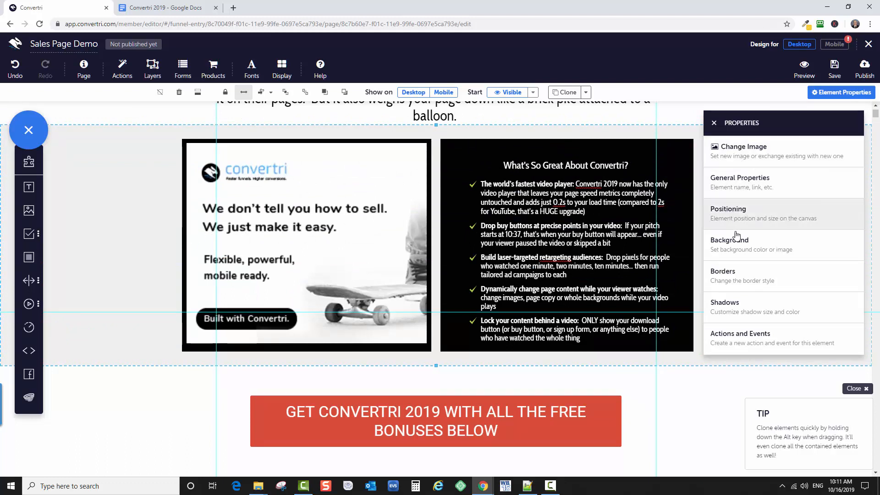
{"action": "left_click", "coordinate": [734, 248]}
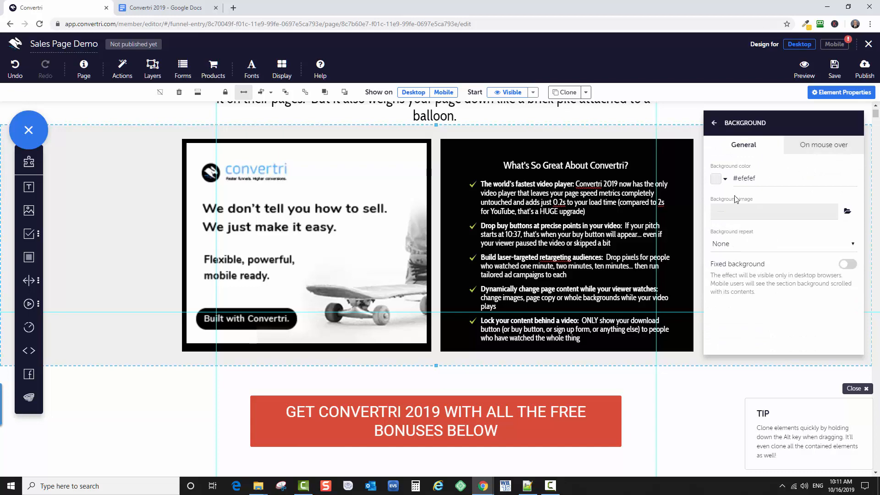
{"action": "left_click", "coordinate": [846, 211]}
{"action": "left_click", "coordinate": [268, 100]}
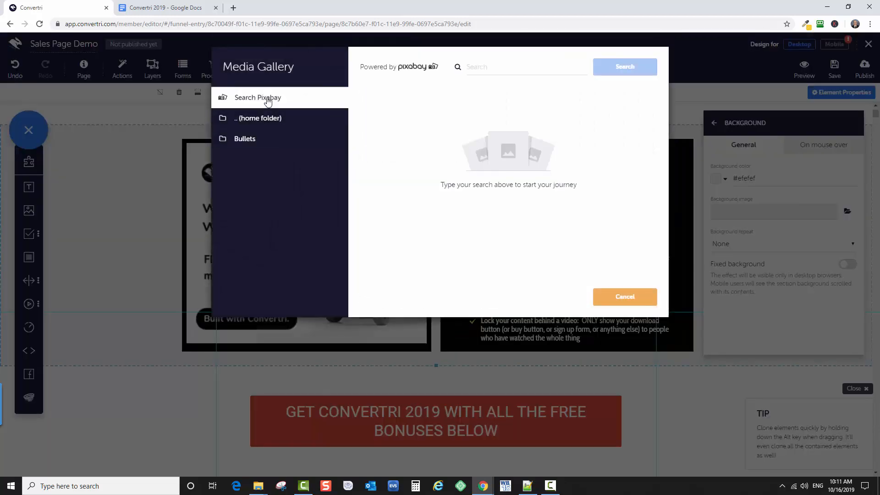
{"action": "left_click", "coordinate": [236, 120]}
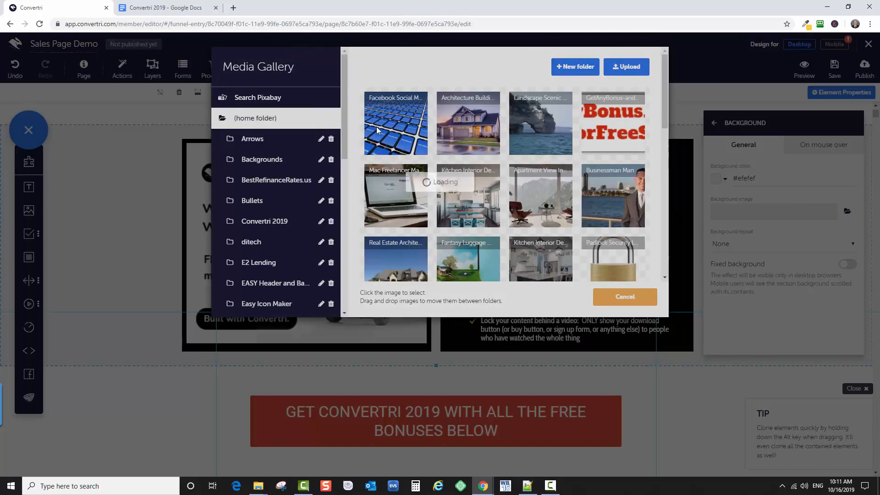
{"action": "left_click", "coordinate": [403, 108]}
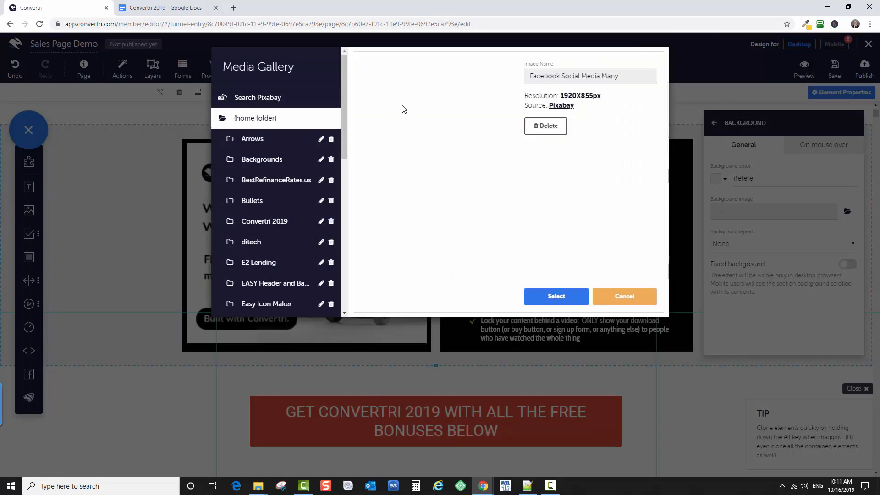
{"action": "left_click", "coordinate": [598, 302]}
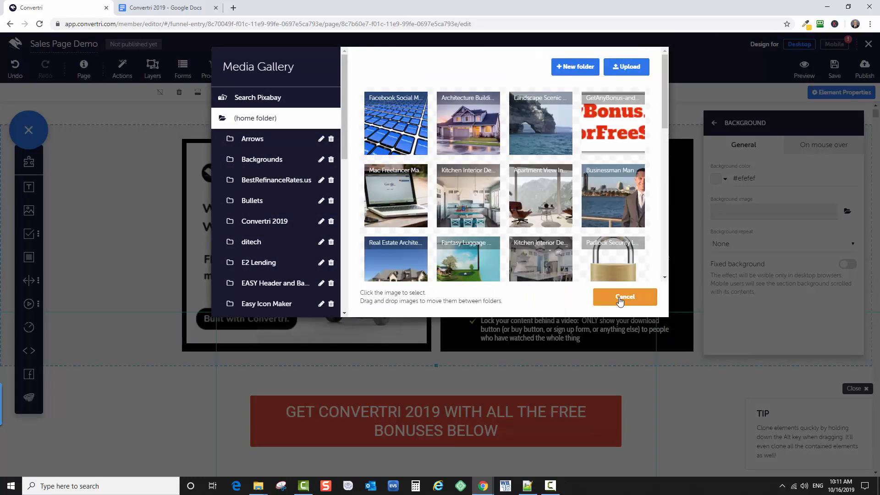
Search the Pixabay image library for "Modern Blue".
{"action": "left_click", "coordinate": [270, 101]}
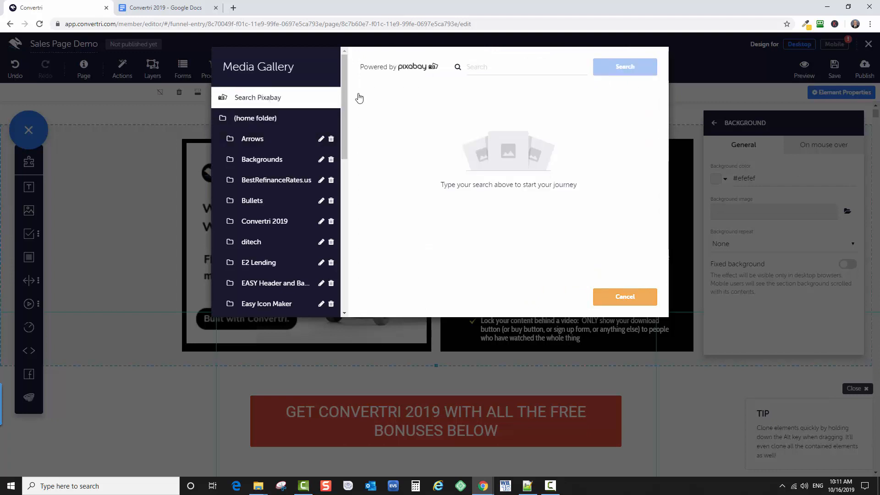
{"action": "left_click", "coordinate": [512, 71]}
{"action": "type", "text": "Mod"}
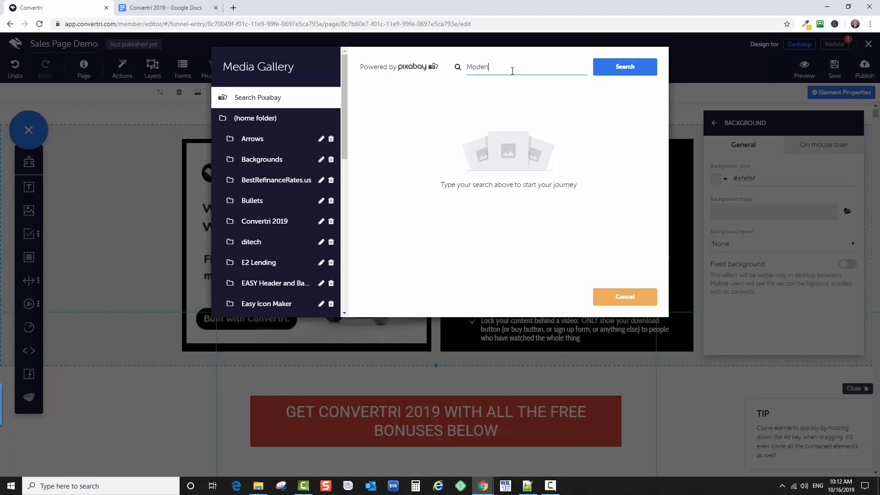
{"action": "type", "text": "ern Blue"}
{"action": "key", "text": "Return"}
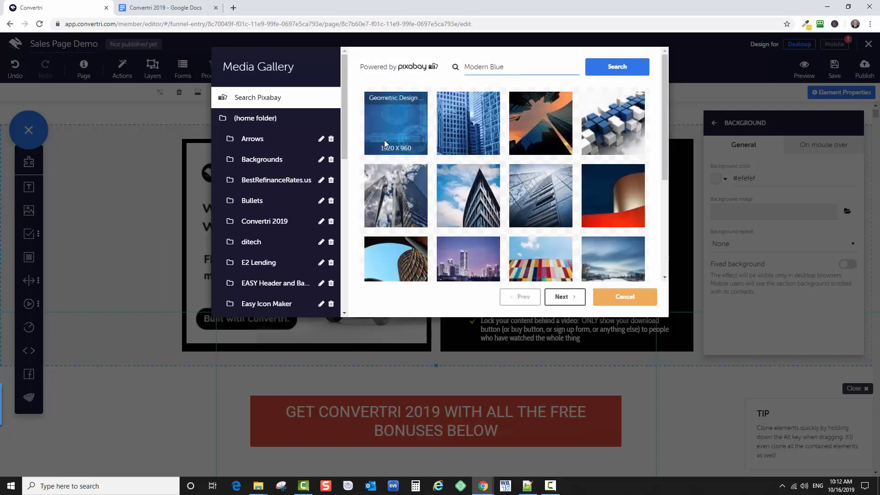
Set the dark blue Architecture Construction City image from the second page of results as the band's background.
{"action": "scroll", "coordinate": [602, 133], "scroll_direction": "down", "scroll_amount": 4}
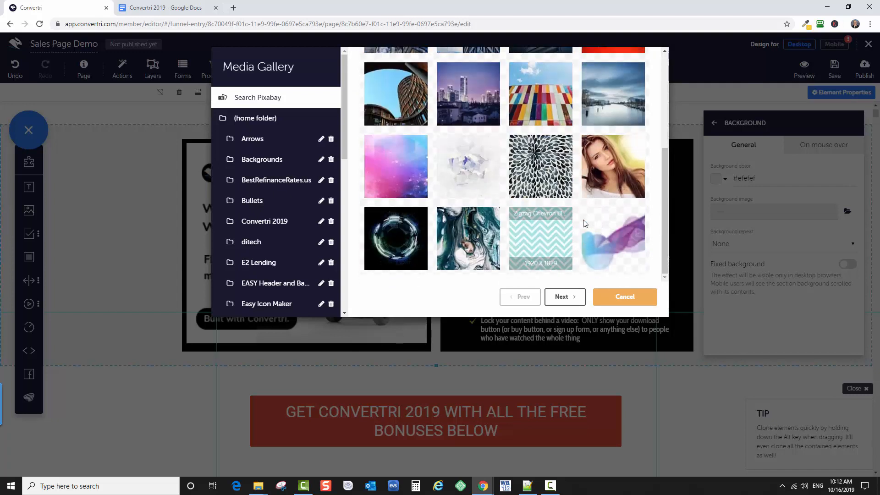
{"action": "left_click", "coordinate": [562, 297]}
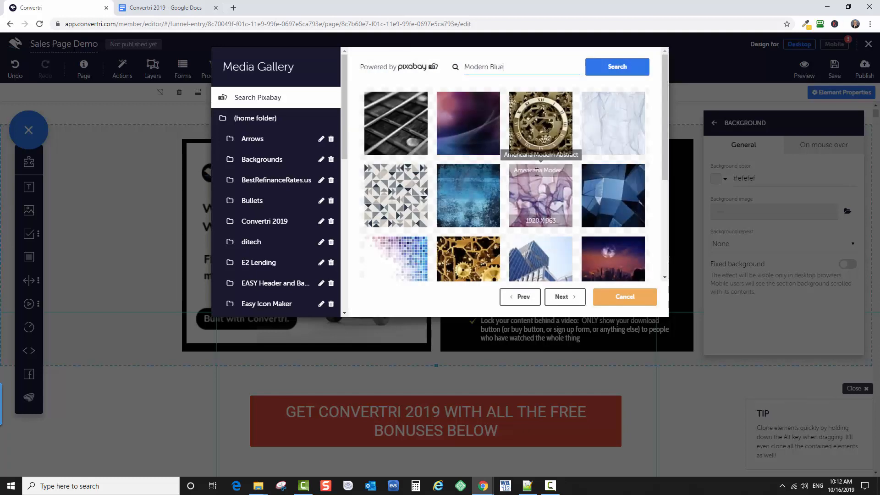
{"action": "scroll", "coordinate": [530, 175], "scroll_direction": "down", "scroll_amount": 1}
{"action": "scroll", "coordinate": [529, 173], "scroll_direction": "up", "scroll_amount": 1}
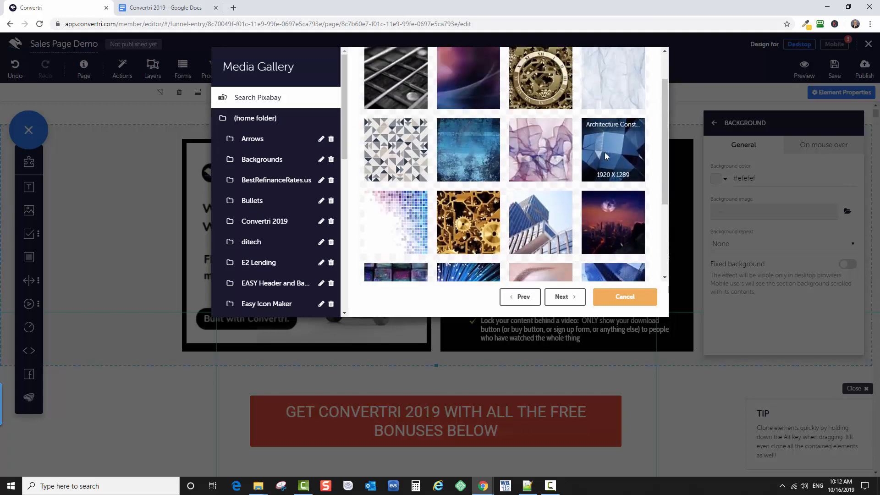
{"action": "left_click", "coordinate": [605, 160]}
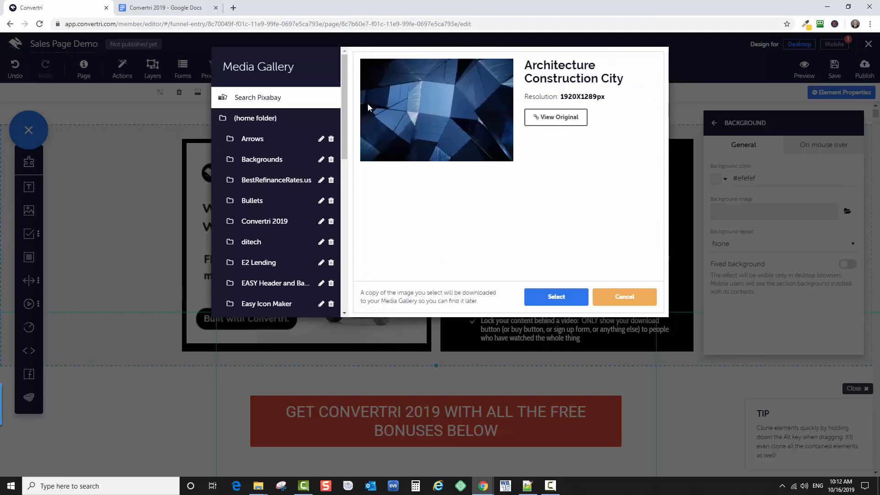
{"action": "left_click", "coordinate": [526, 300]}
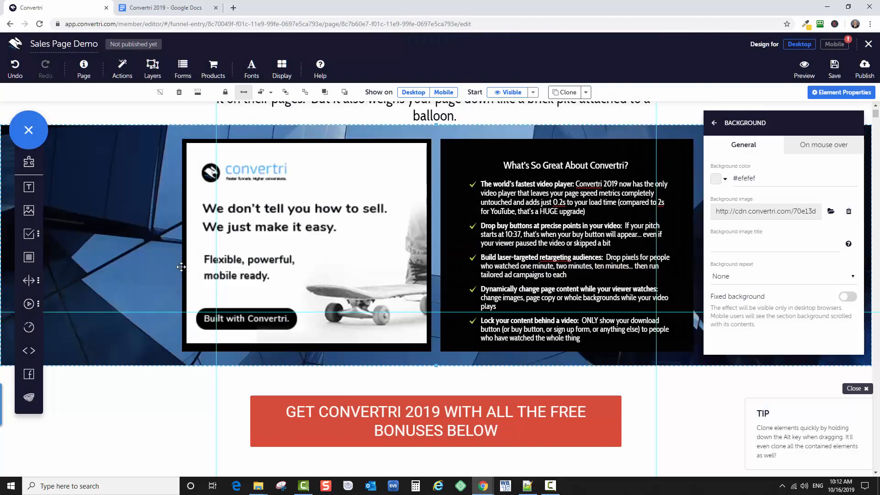
Save the sales page and preview the band with its blue architecture background, then return to the editor.
{"action": "scroll", "coordinate": [75, 329], "scroll_direction": "up", "scroll_amount": 1}
{"action": "left_click", "coordinate": [834, 68]}
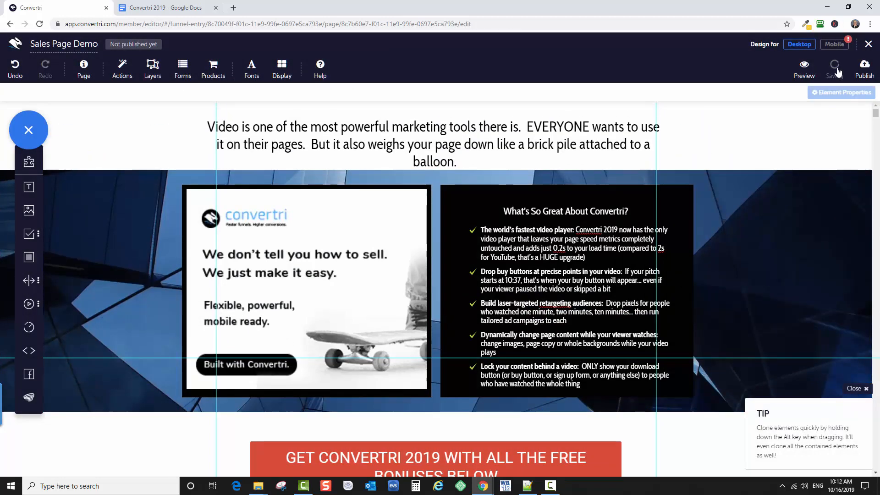
{"action": "left_click", "coordinate": [806, 71]}
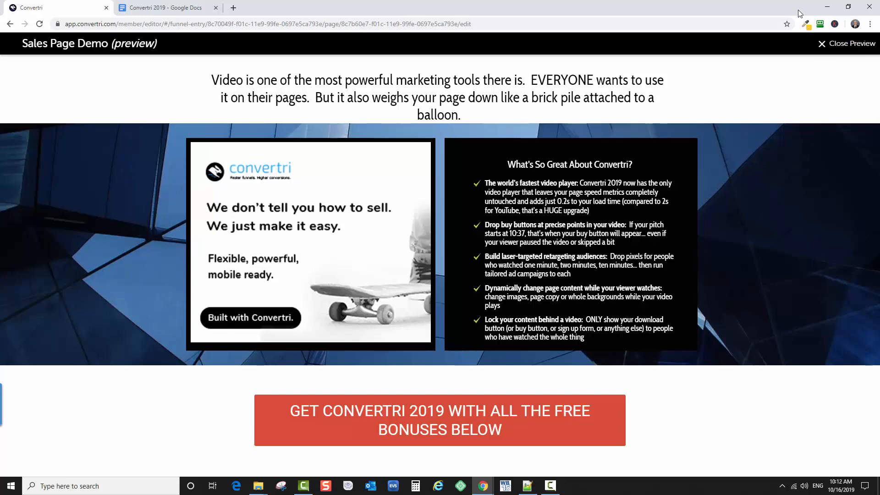
{"action": "left_click", "coordinate": [847, 43]}
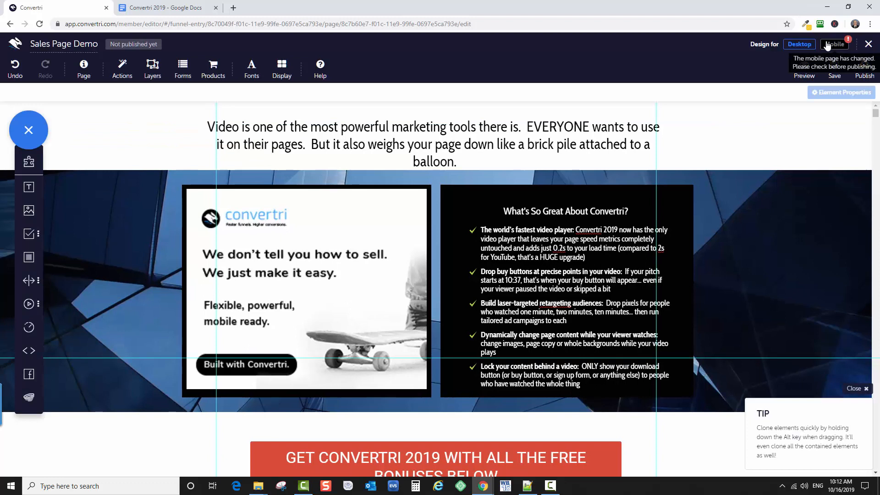
Look through the background band's shadow, background and image replacement settings for a way to add image effects.
{"action": "left_click", "coordinate": [757, 272]}
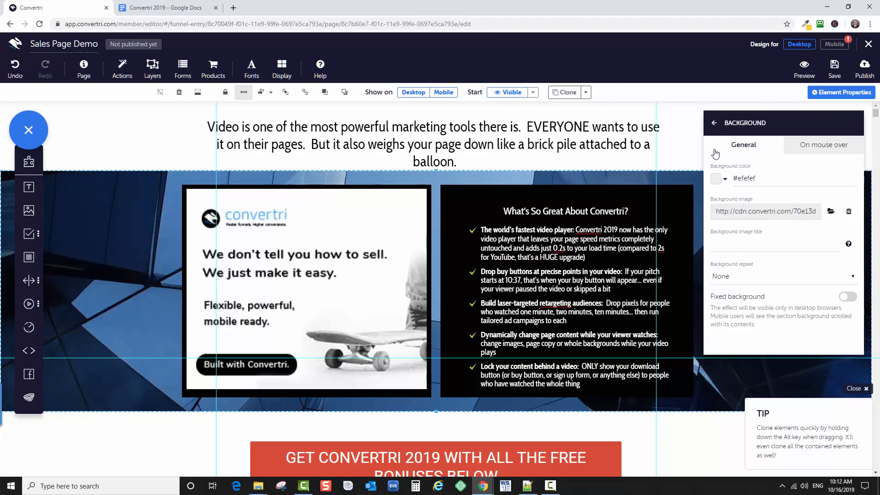
{"action": "left_click", "coordinate": [713, 123]}
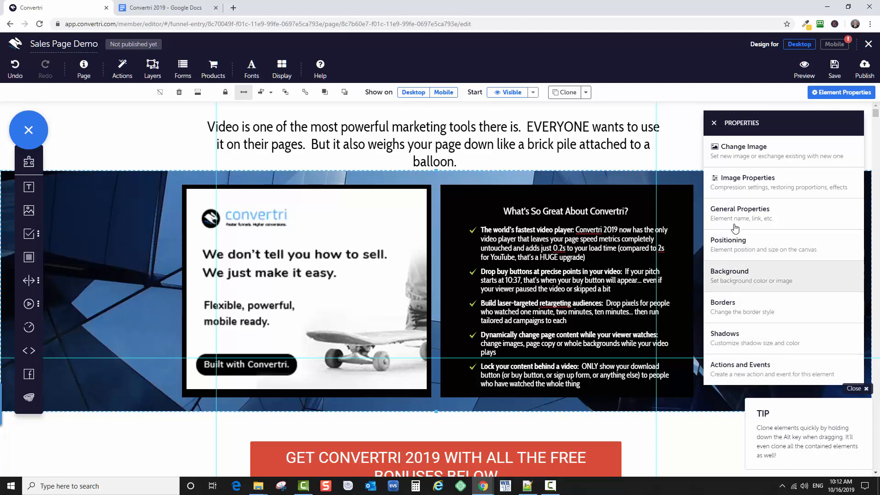
{"action": "left_click", "coordinate": [753, 347]}
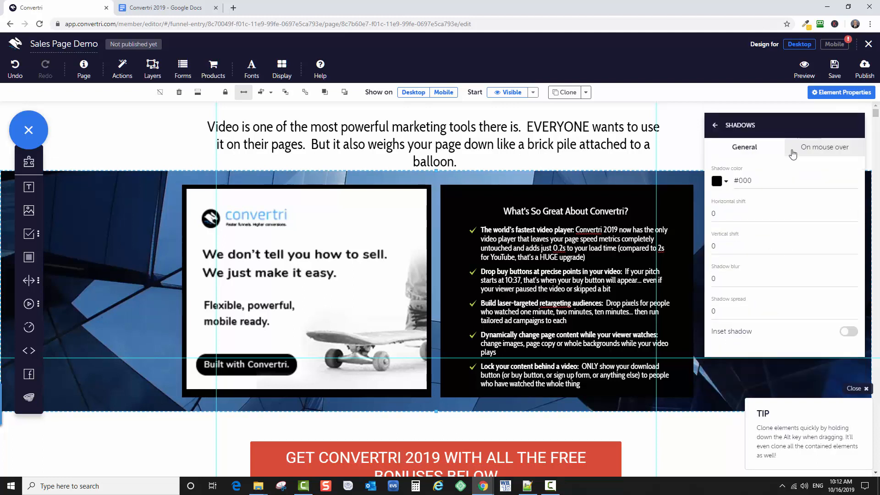
{"action": "left_click", "coordinate": [714, 125]}
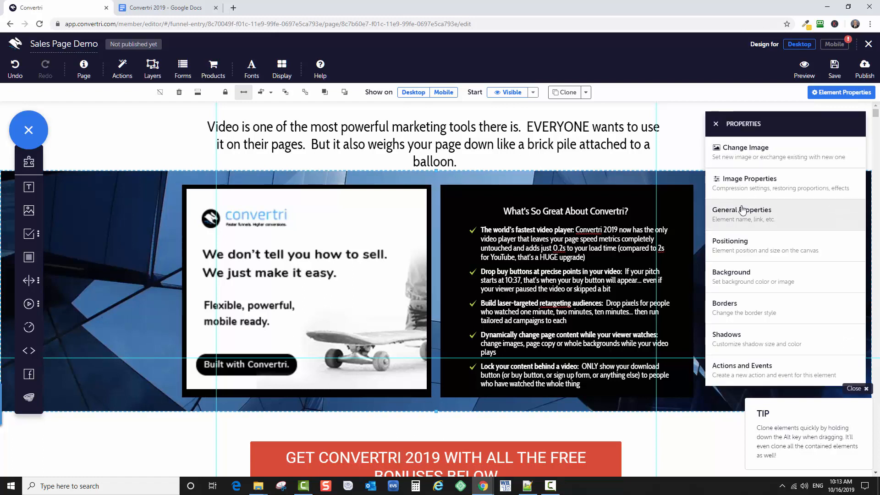
{"action": "left_click", "coordinate": [734, 279]}
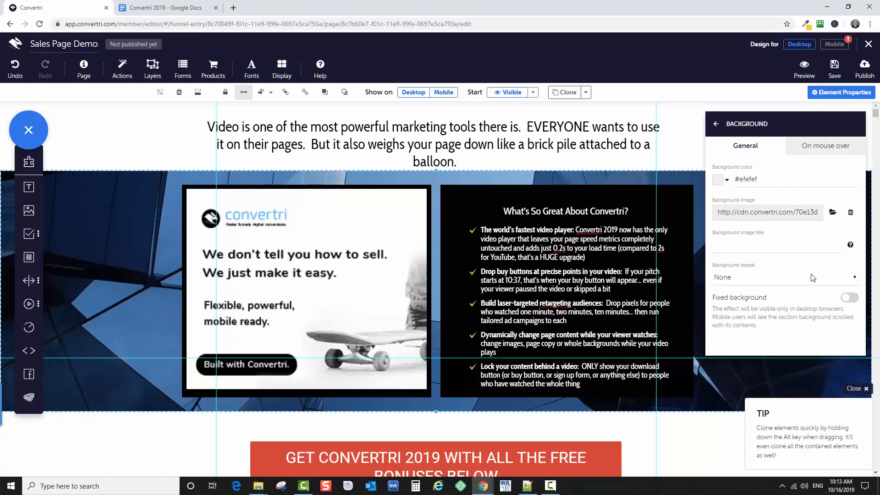
{"action": "left_click", "coordinate": [714, 124]}
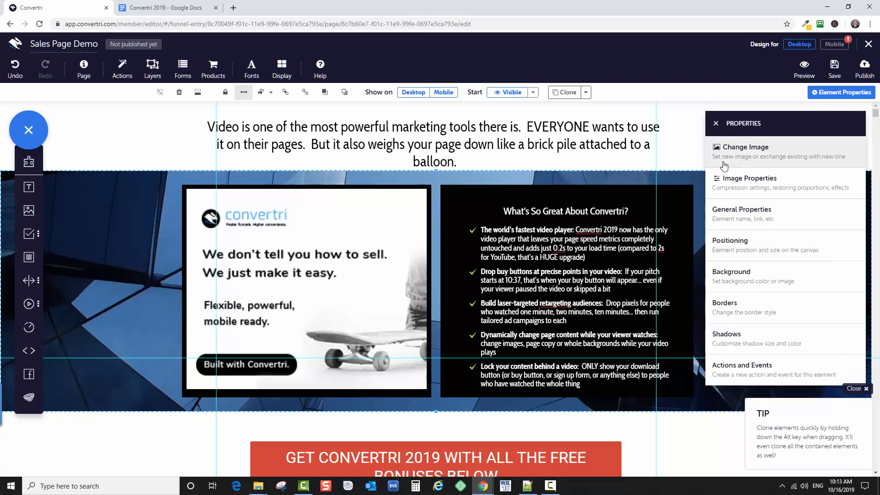
{"action": "left_click", "coordinate": [748, 160]}
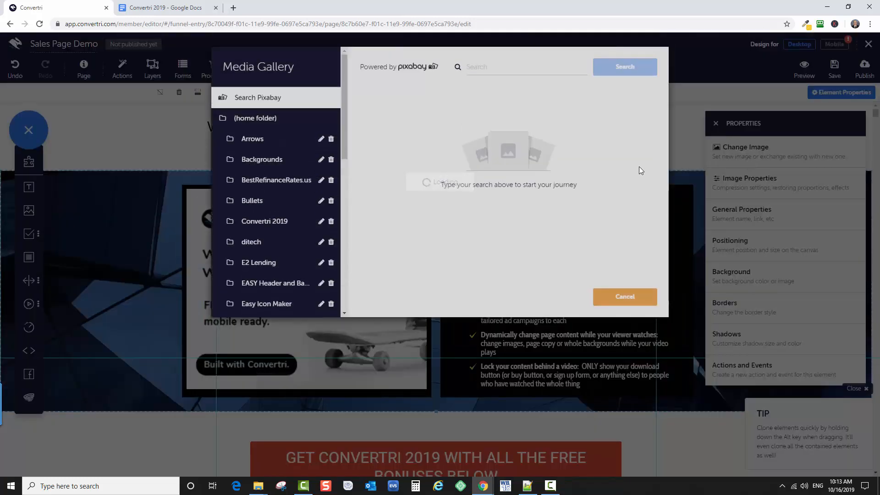
{"action": "left_click", "coordinate": [686, 114]}
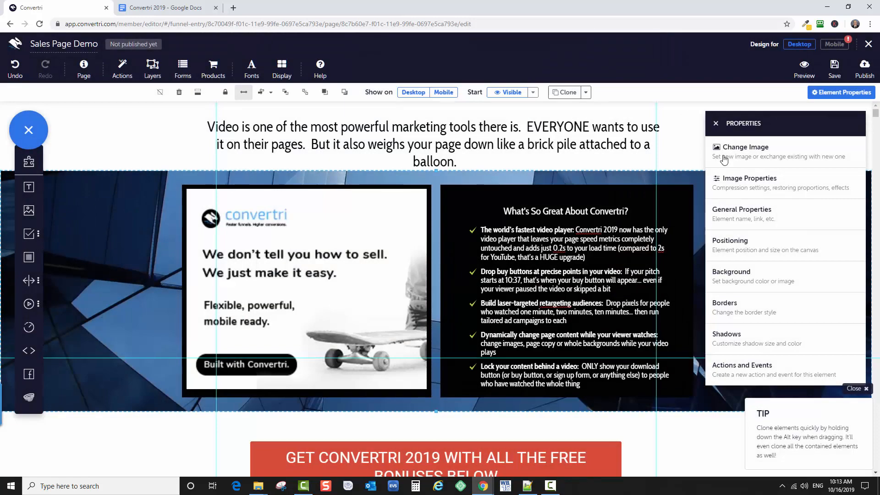
Set the band image's blur to 129 and try a halftone of 2.9, resetting the halftone to 0.
{"action": "left_click", "coordinate": [735, 184]}
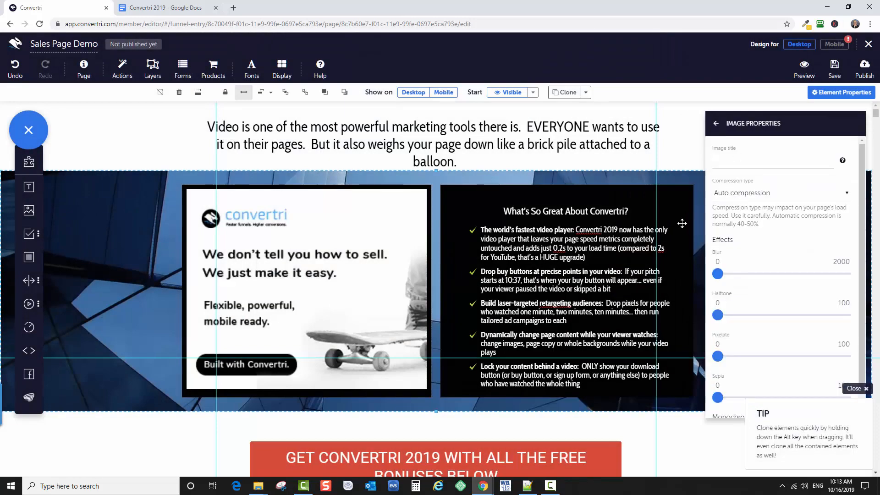
{"action": "mouse_move", "coordinate": [720, 275]}
{"action": "left_mouse_down"}
{"action": "mouse_move", "coordinate": [755, 276]}
{"action": "mouse_move", "coordinate": [725, 275]}
{"action": "left_mouse_up"}
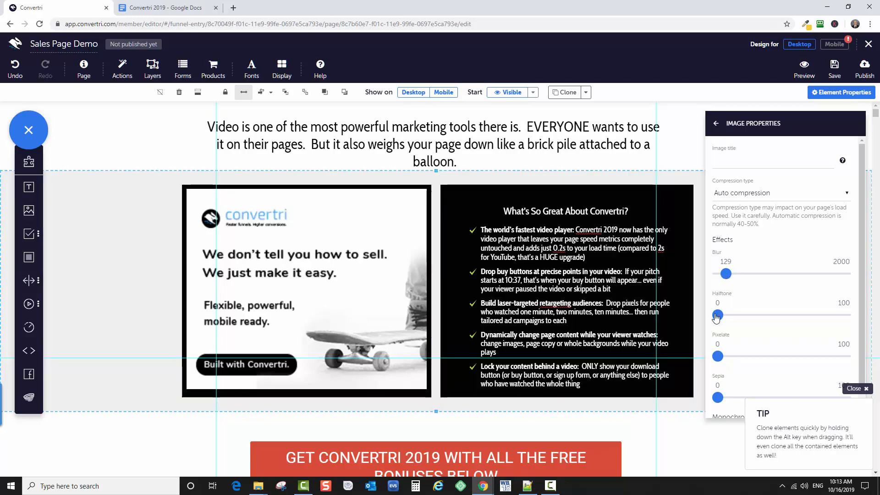
{"action": "left_click_drag", "start_coordinate": [717, 315], "coordinate": [720, 315]}
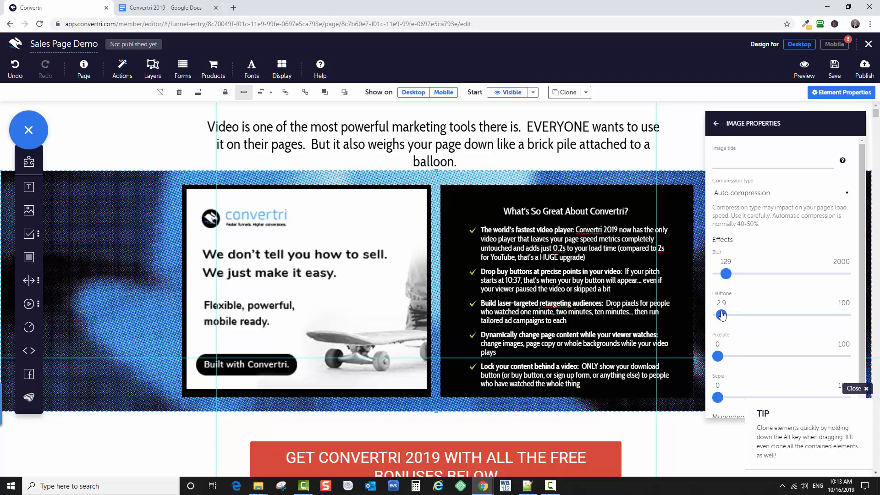
{"action": "left_click_drag", "start_coordinate": [721, 315], "coordinate": [717, 315]}
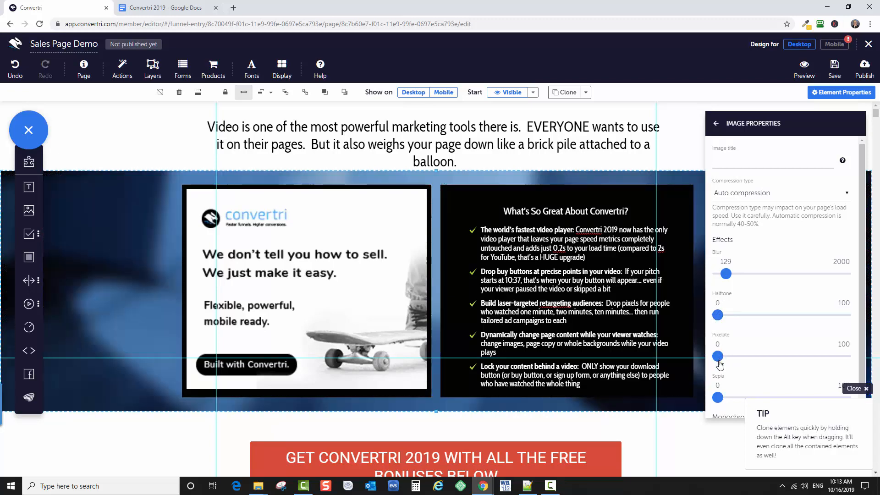
Set the band image's sepia to 1.4 and try the monochrome effect, switching it back off and closing the image settings.
{"action": "scroll", "coordinate": [719, 364], "scroll_direction": "down", "scroll_amount": 1}
{"action": "left_click_drag", "start_coordinate": [717, 376], "coordinate": [720, 376]}
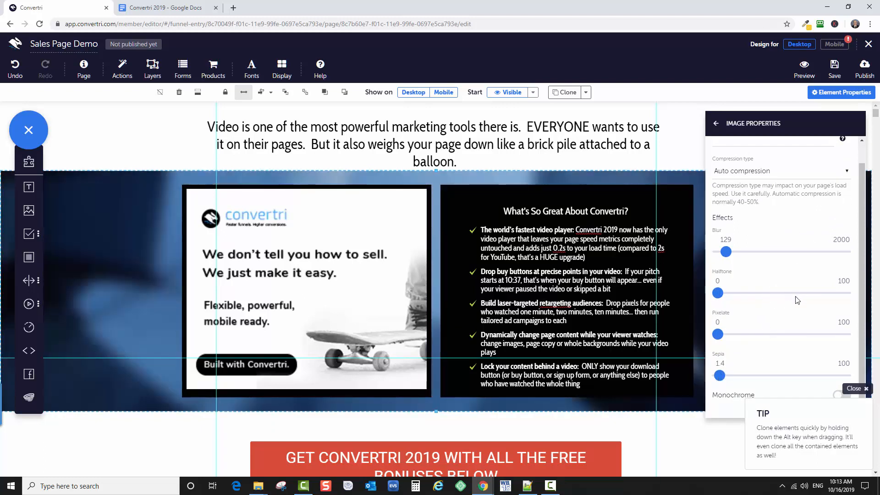
{"action": "left_click", "coordinate": [855, 389]}
{"action": "left_click", "coordinate": [843, 396]}
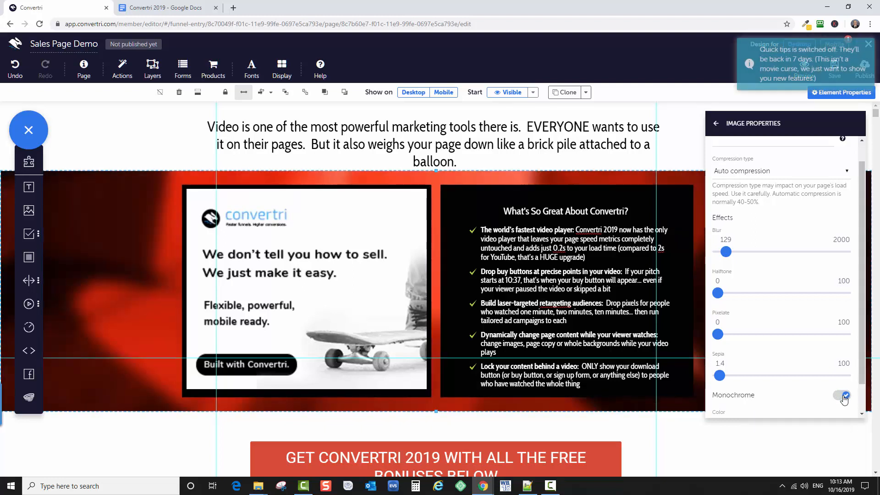
{"action": "left_click", "coordinate": [843, 396]}
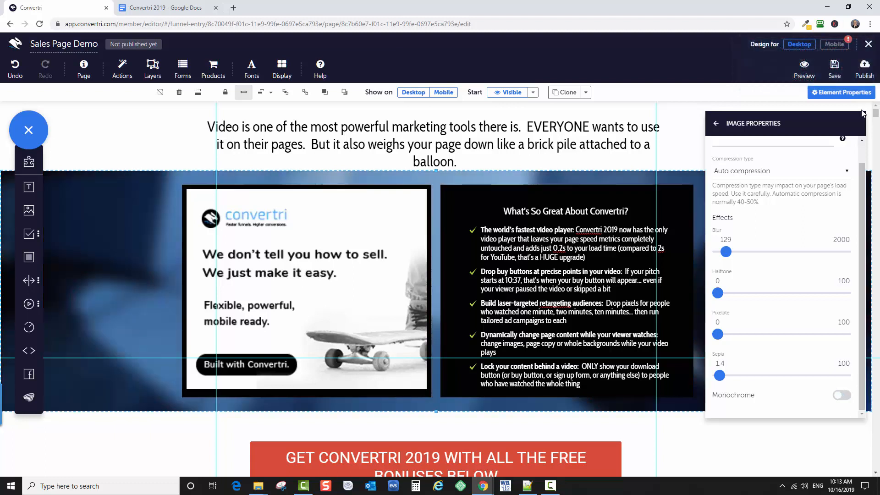
{"action": "left_click", "coordinate": [716, 123]}
{"action": "left_click", "coordinate": [716, 124]}
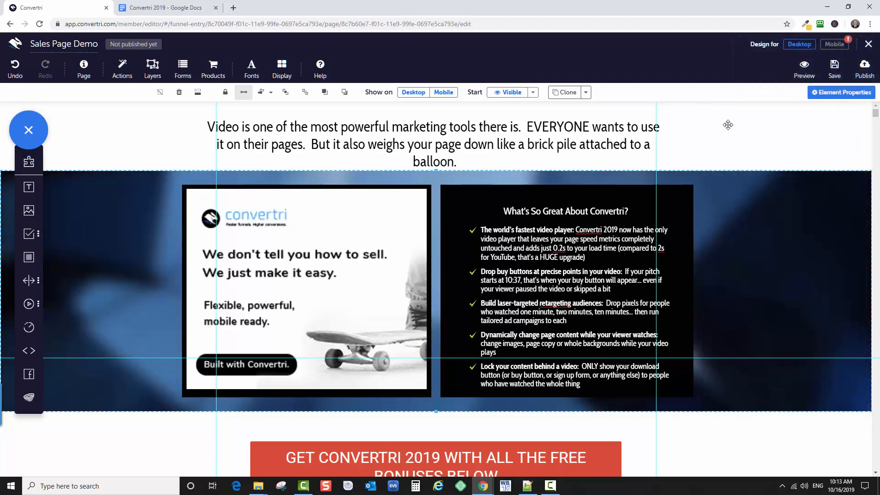
Save the sales page and preview the band with its blurred background image, then return to the editor.
{"action": "left_click", "coordinate": [833, 74]}
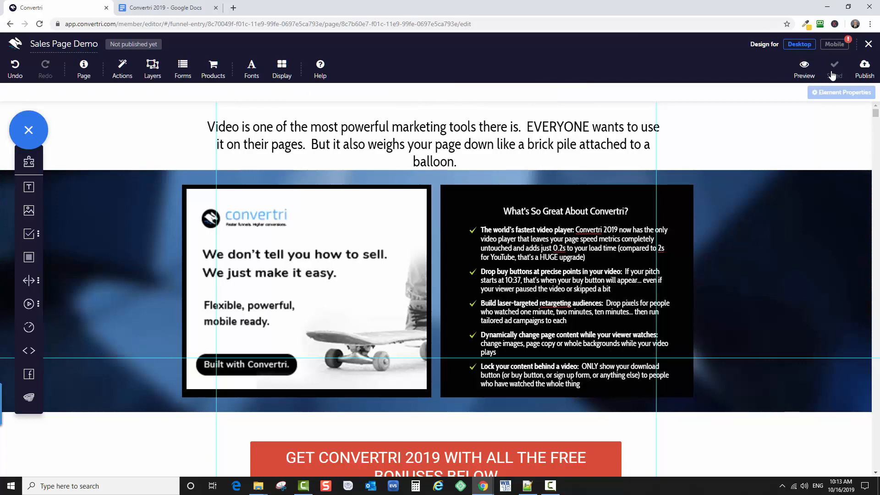
{"action": "left_click", "coordinate": [804, 71]}
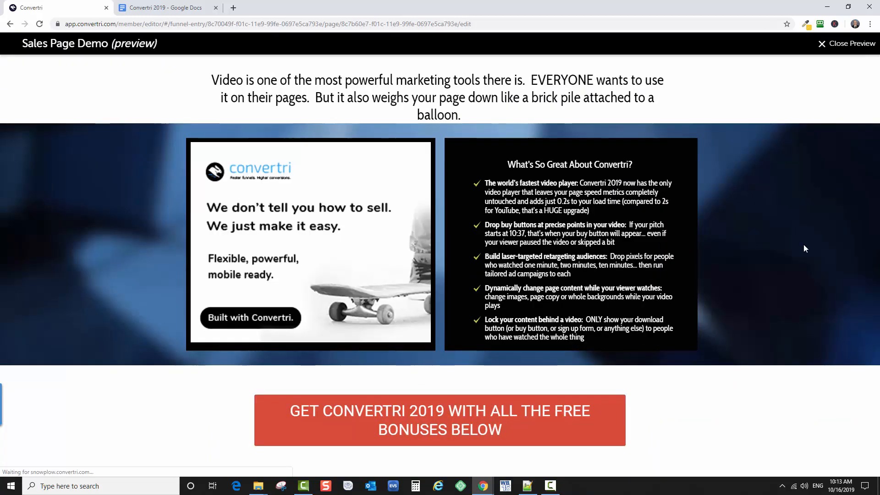
{"action": "left_click", "coordinate": [853, 46]}
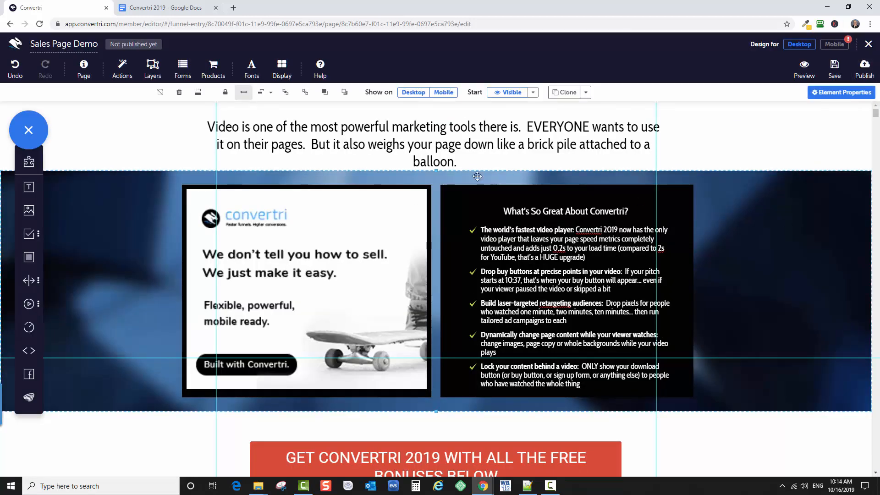
Extend the blurred background band upward behind the video headline and set the headline's text color to rgb(255, 255, 255).
{"action": "left_click_drag", "start_coordinate": [437, 171], "coordinate": [435, 101]}
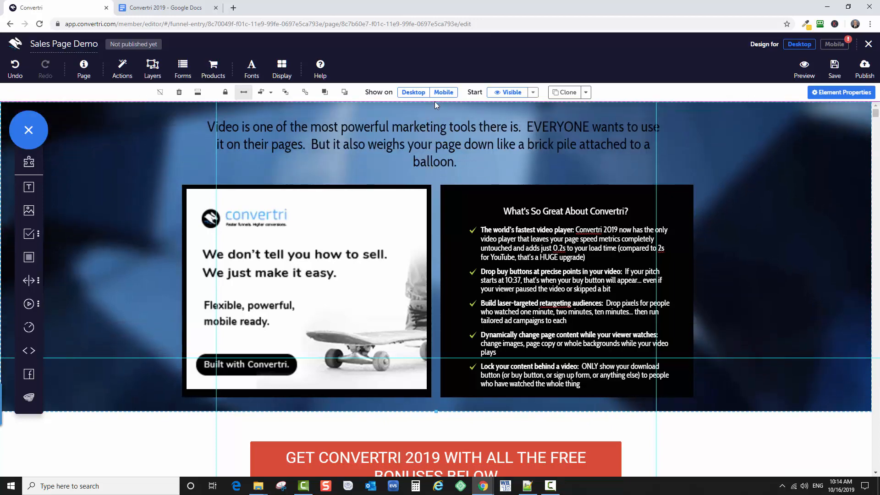
{"action": "left_click", "coordinate": [453, 142]}
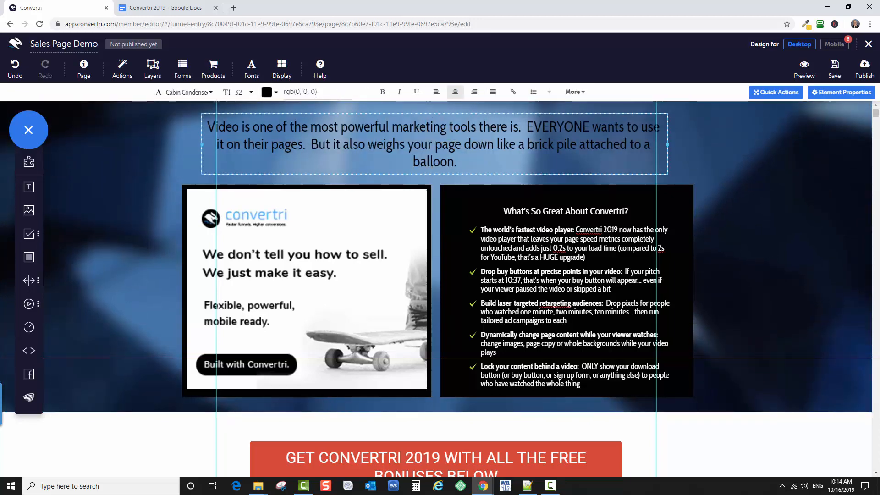
{"action": "triple_click", "coordinate": [359, 152]}
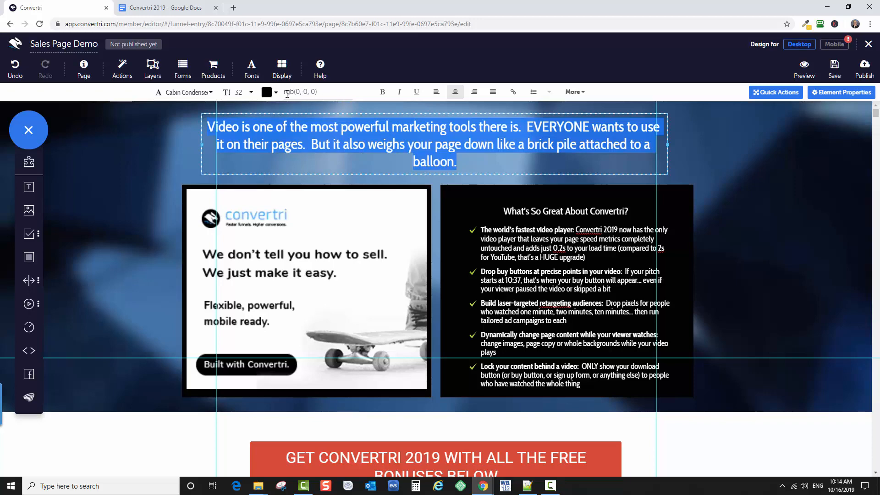
{"action": "left_click", "coordinate": [267, 92]}
{"action": "left_click", "coordinate": [825, 264]}
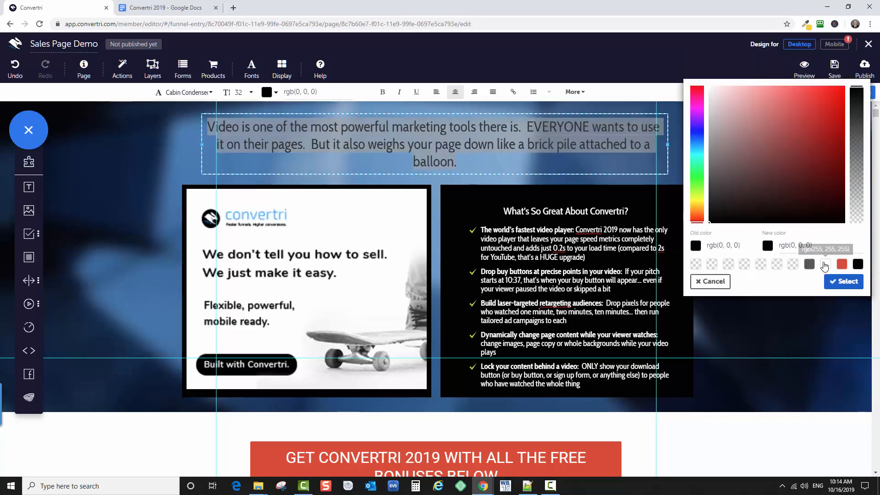
{"action": "left_click", "coordinate": [775, 265]}
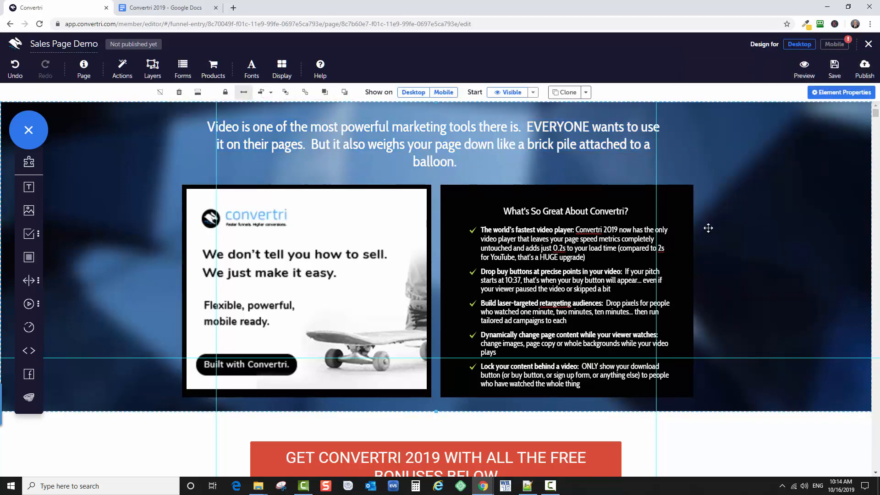
Make the white video headline bold and set its font size to 40.
{"action": "triple_click", "coordinate": [470, 141]}
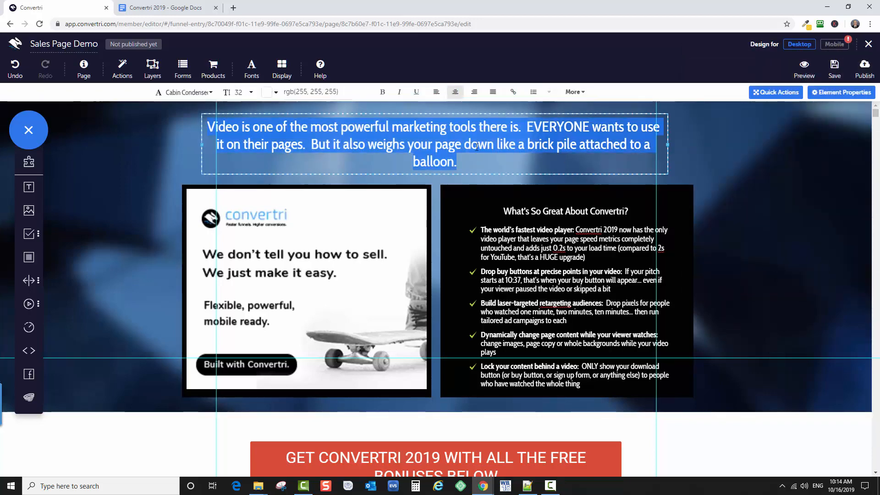
{"action": "left_click", "coordinate": [383, 93]}
{"action": "left_click", "coordinate": [764, 225]}
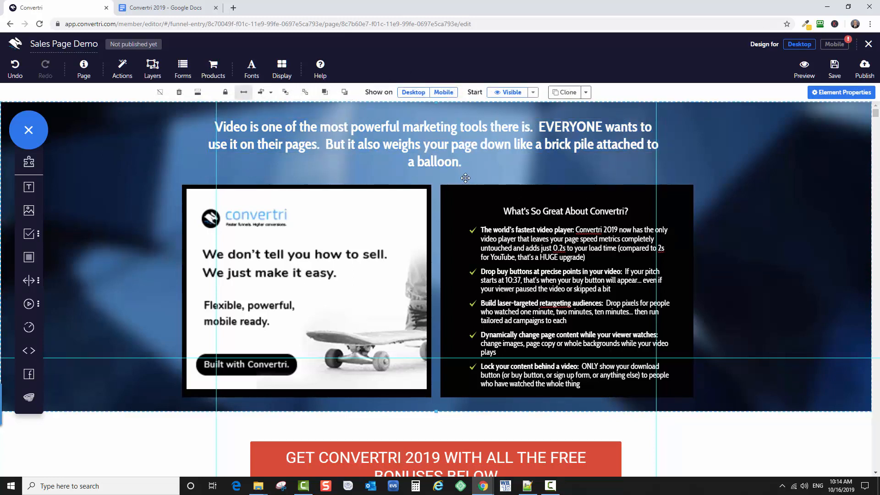
{"action": "triple_click", "coordinate": [462, 155]}
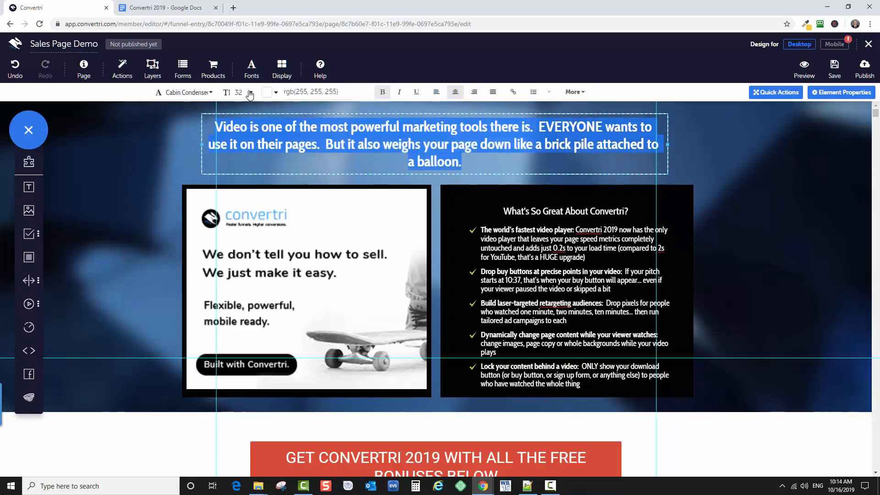
{"action": "left_click", "coordinate": [250, 92]}
{"action": "scroll", "coordinate": [249, 173], "scroll_direction": "down", "scroll_amount": 8}
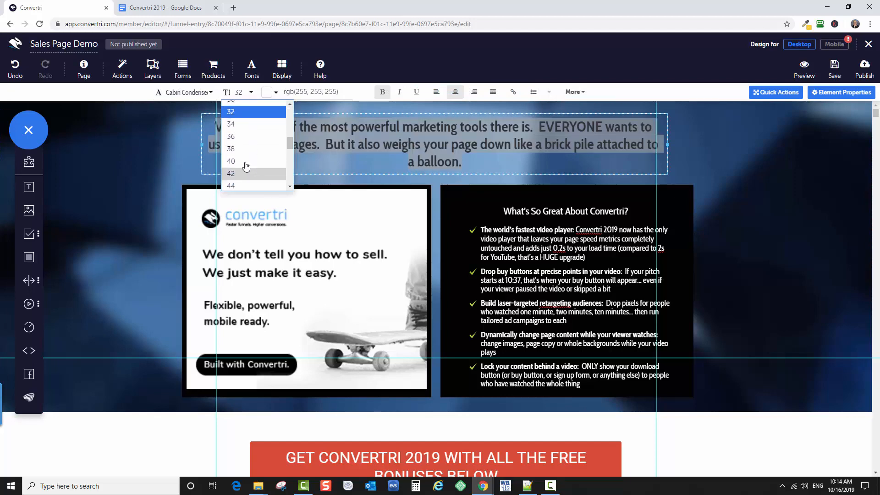
{"action": "left_click", "coordinate": [248, 167]}
{"action": "left_click", "coordinate": [814, 270]}
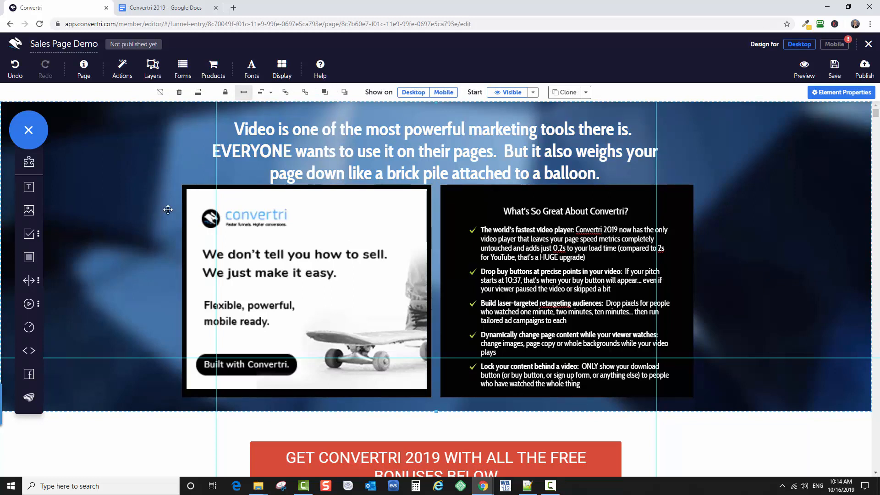
Select the Convertri image panel and the black bullet panel together and move both down, clear of the headline.
{"action": "left_click", "coordinate": [184, 201]}
{"action": "left_click", "coordinate": [184, 202]}
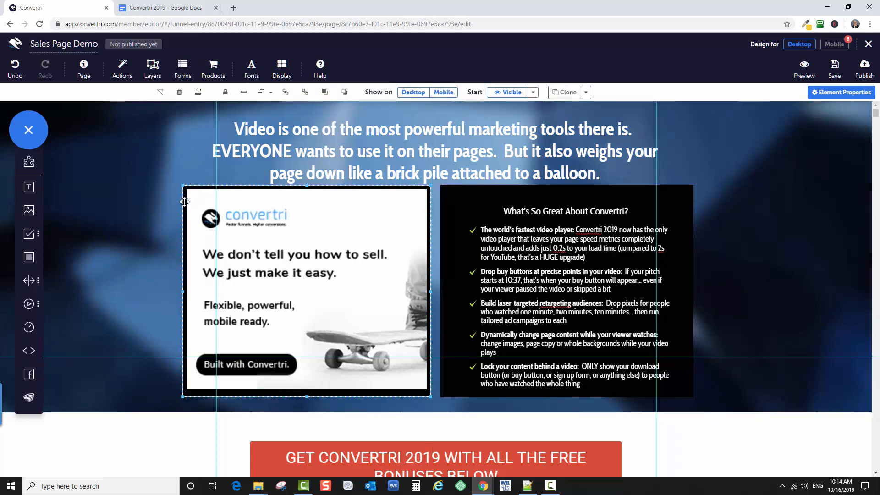
{"action": "left_click", "coordinate": [445, 207]}
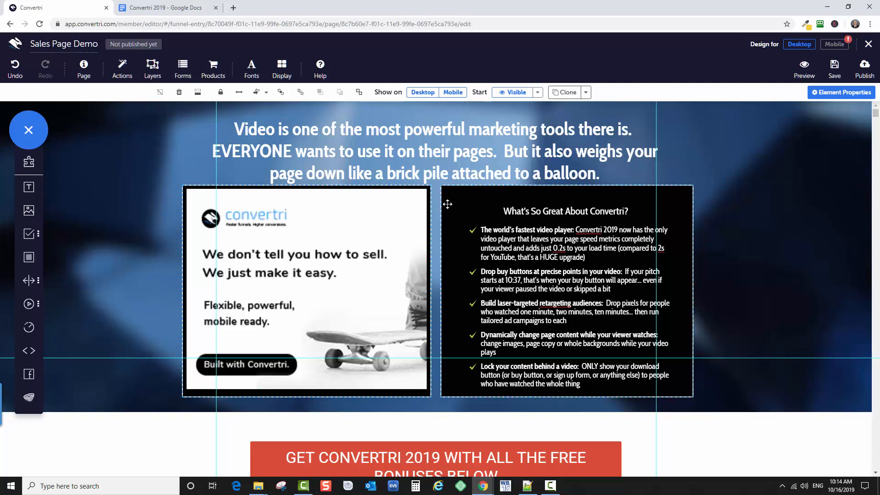
{"action": "left_click_drag", "start_coordinate": [447, 204], "coordinate": [447, 238]}
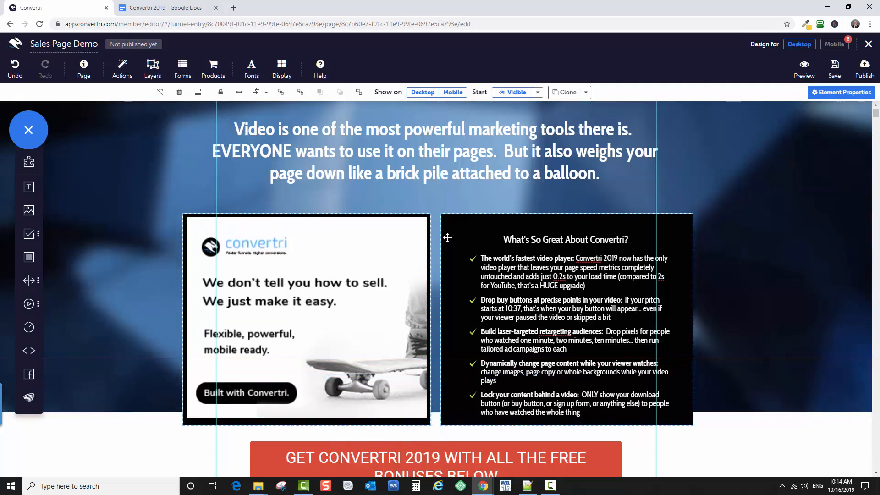
{"action": "left_click", "coordinate": [87, 313]}
Shift the image and bullet panels slightly further down, keeping them level, and lower the red call-to-action button to leave a gap.
{"action": "scroll", "coordinate": [155, 334], "scroll_direction": "down", "scroll_amount": 1}
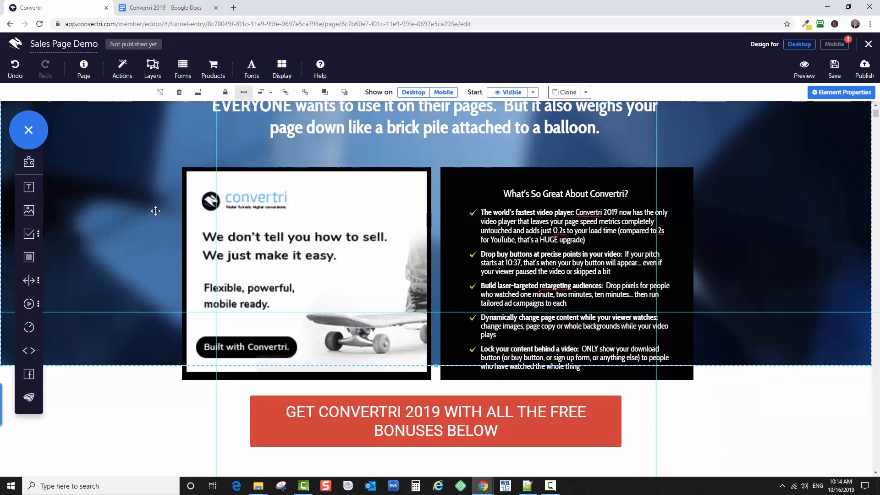
{"action": "left_click_drag", "start_coordinate": [183, 170], "coordinate": [184, 182]}
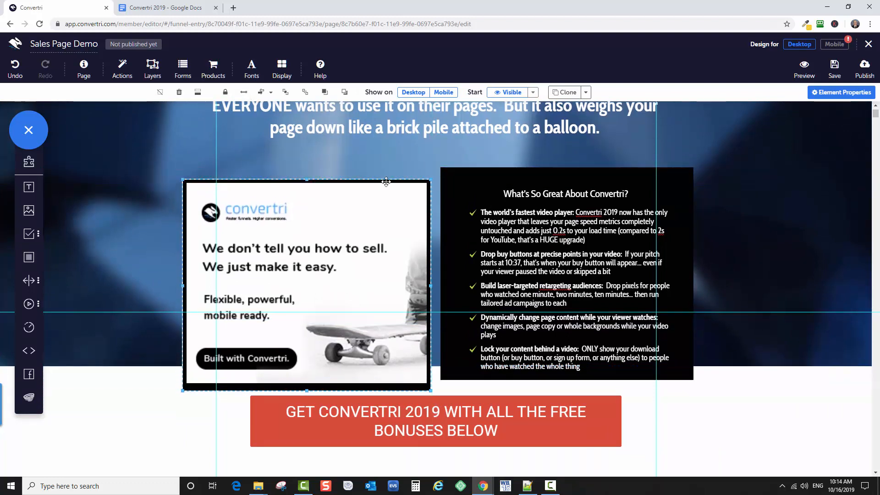
{"action": "left_click_drag", "start_coordinate": [440, 175], "coordinate": [441, 187]}
{"action": "left_click", "coordinate": [608, 439]}
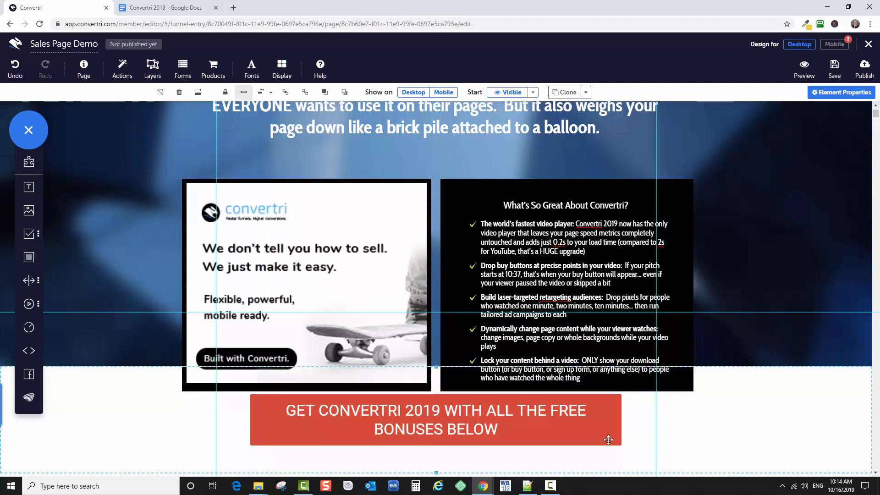
{"action": "left_click_drag", "start_coordinate": [608, 440], "coordinate": [609, 463]}
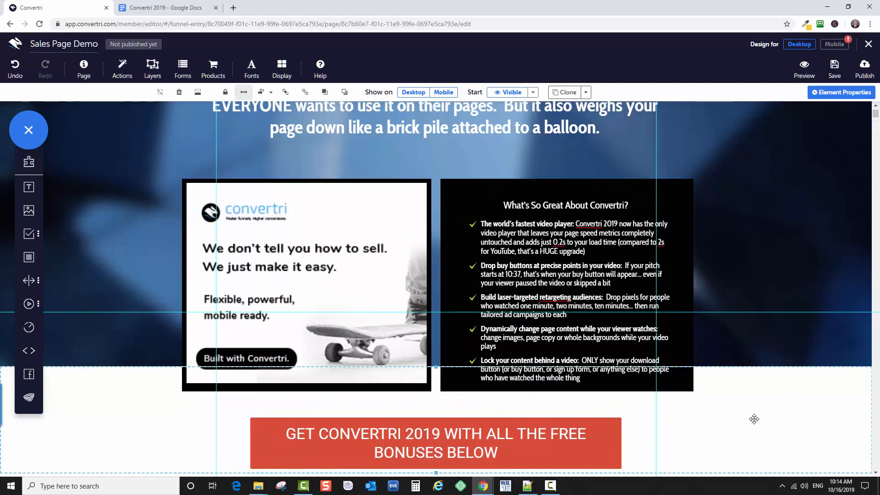
Move the video headline slightly down within the band and center it horizontally on the page.
{"action": "scroll", "coordinate": [753, 419], "scroll_direction": "up", "scroll_amount": 1}
{"action": "left_click", "coordinate": [451, 153]}
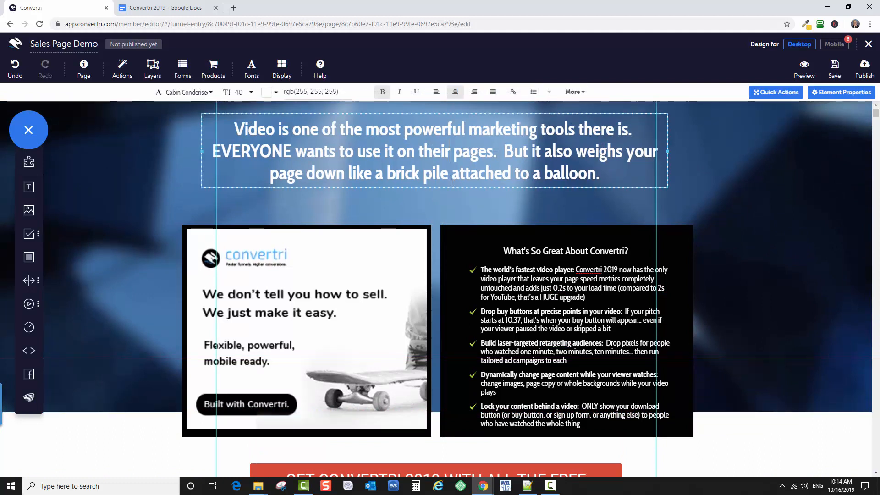
{"action": "left_click_drag", "start_coordinate": [452, 187], "coordinate": [449, 200]}
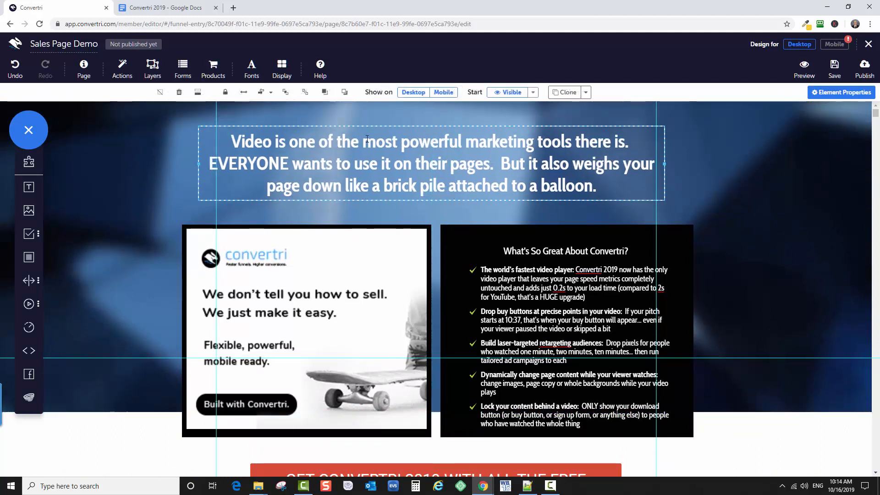
{"action": "left_click", "coordinate": [244, 92]}
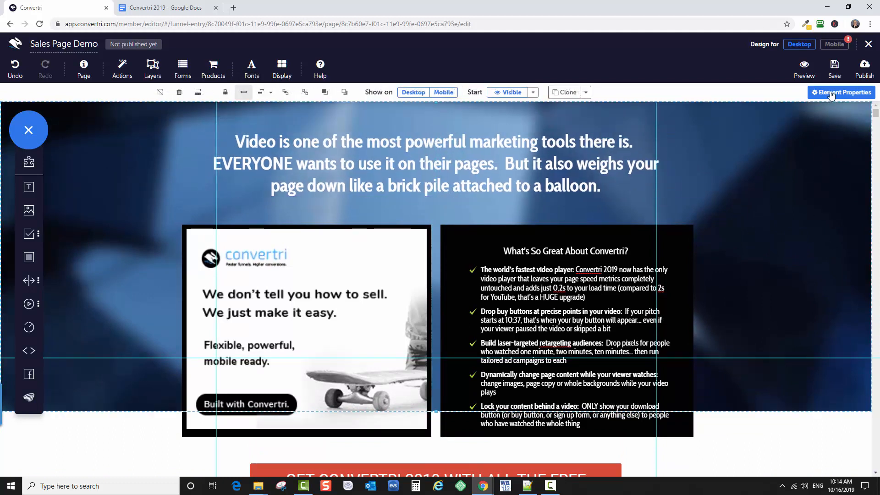
Save the sales page, preview the restyled headline and band, and return to the editor at the area below the call-to-action button.
{"action": "left_click", "coordinate": [834, 68]}
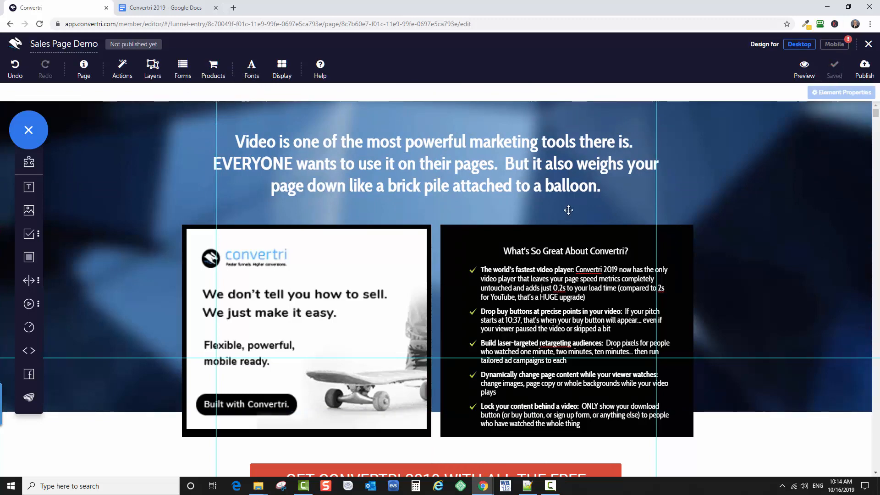
{"action": "left_click", "coordinate": [807, 70]}
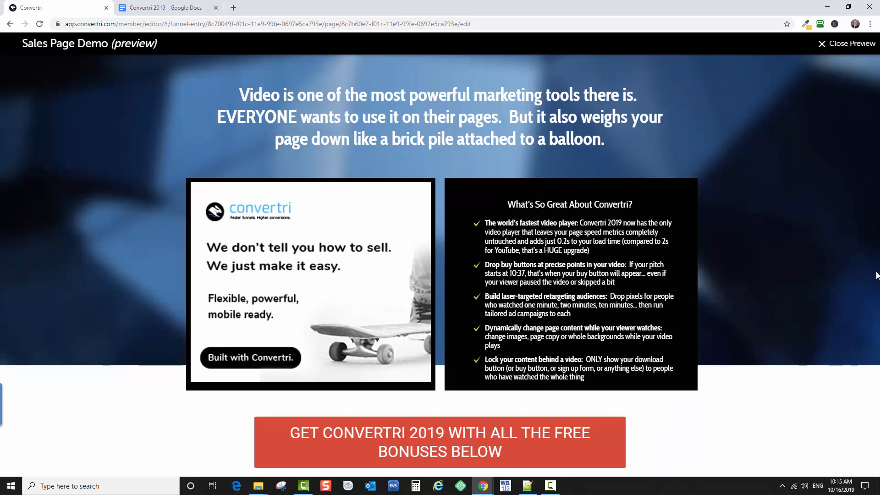
{"action": "left_click", "coordinate": [855, 45]}
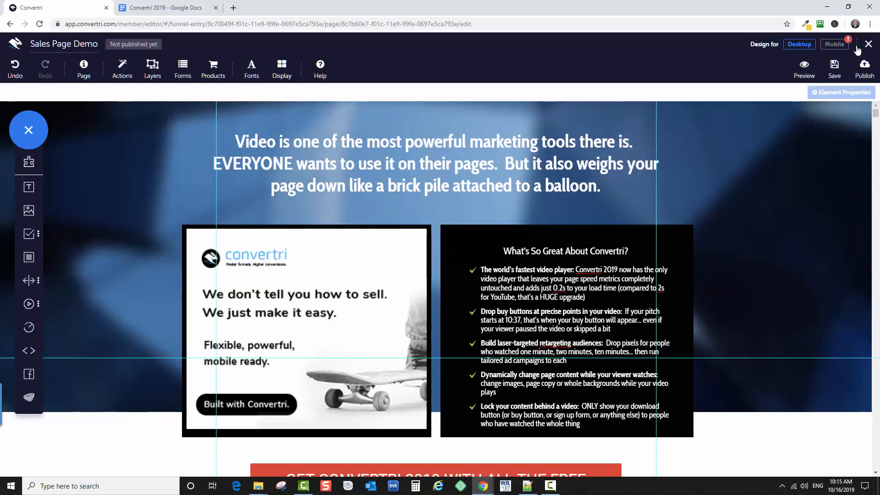
{"action": "scroll", "coordinate": [750, 281], "scroll_direction": "down", "scroll_amount": 4}
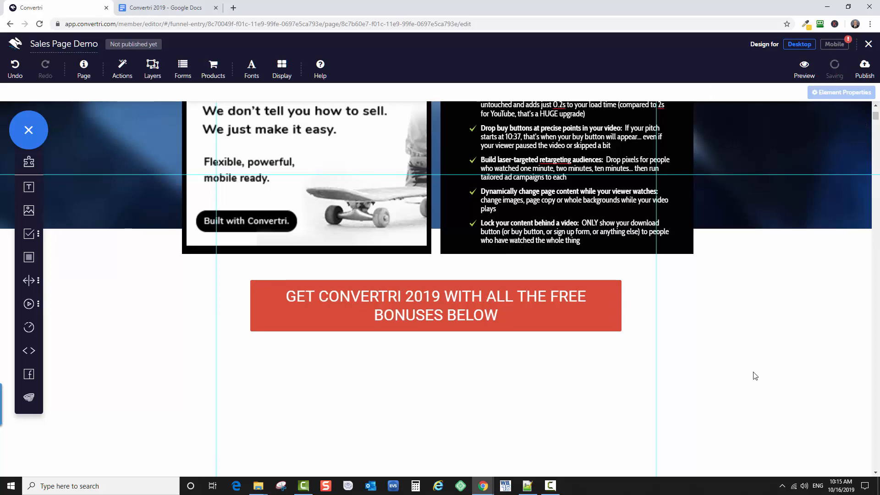